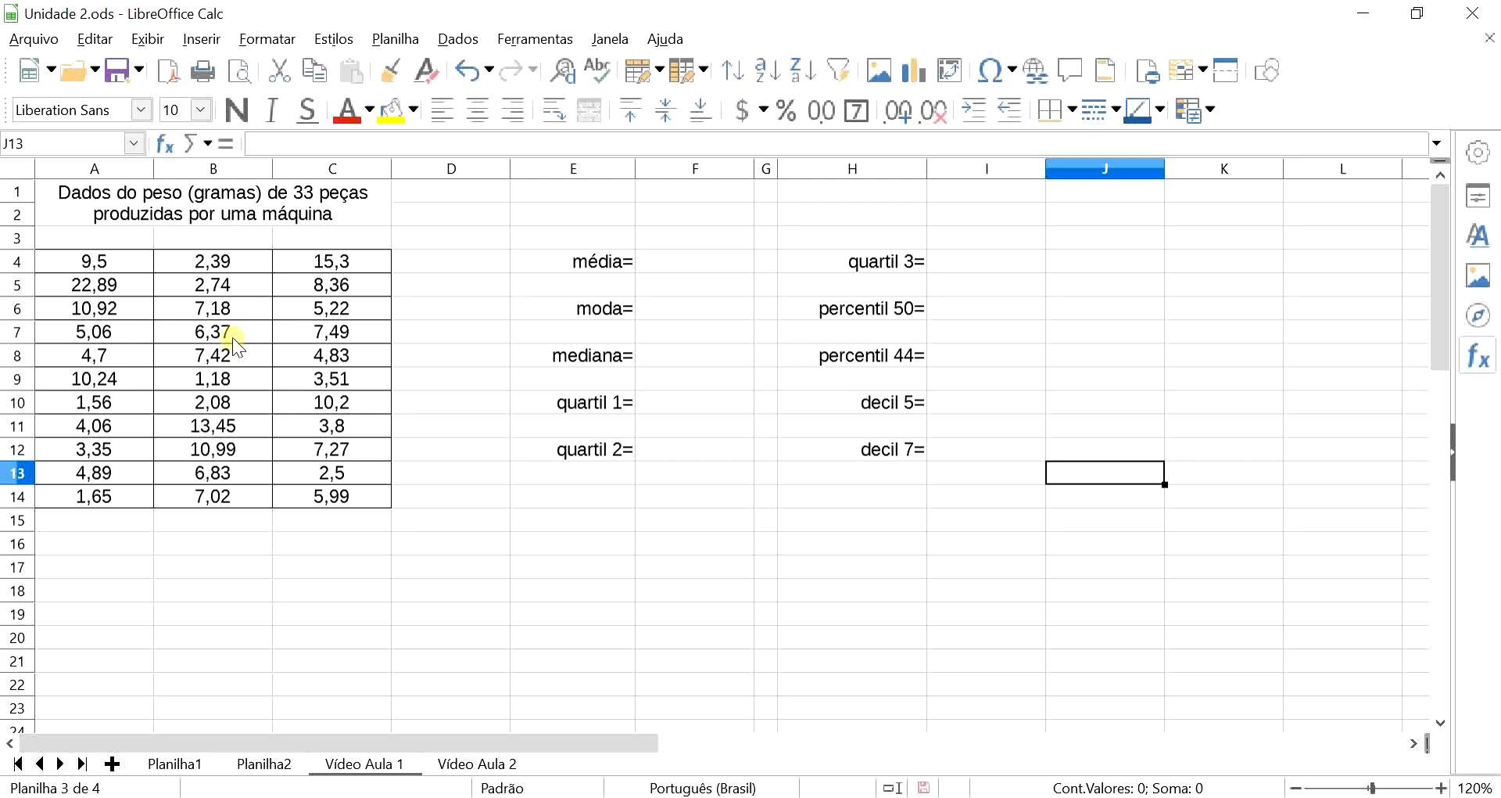
left_click(282, 218)
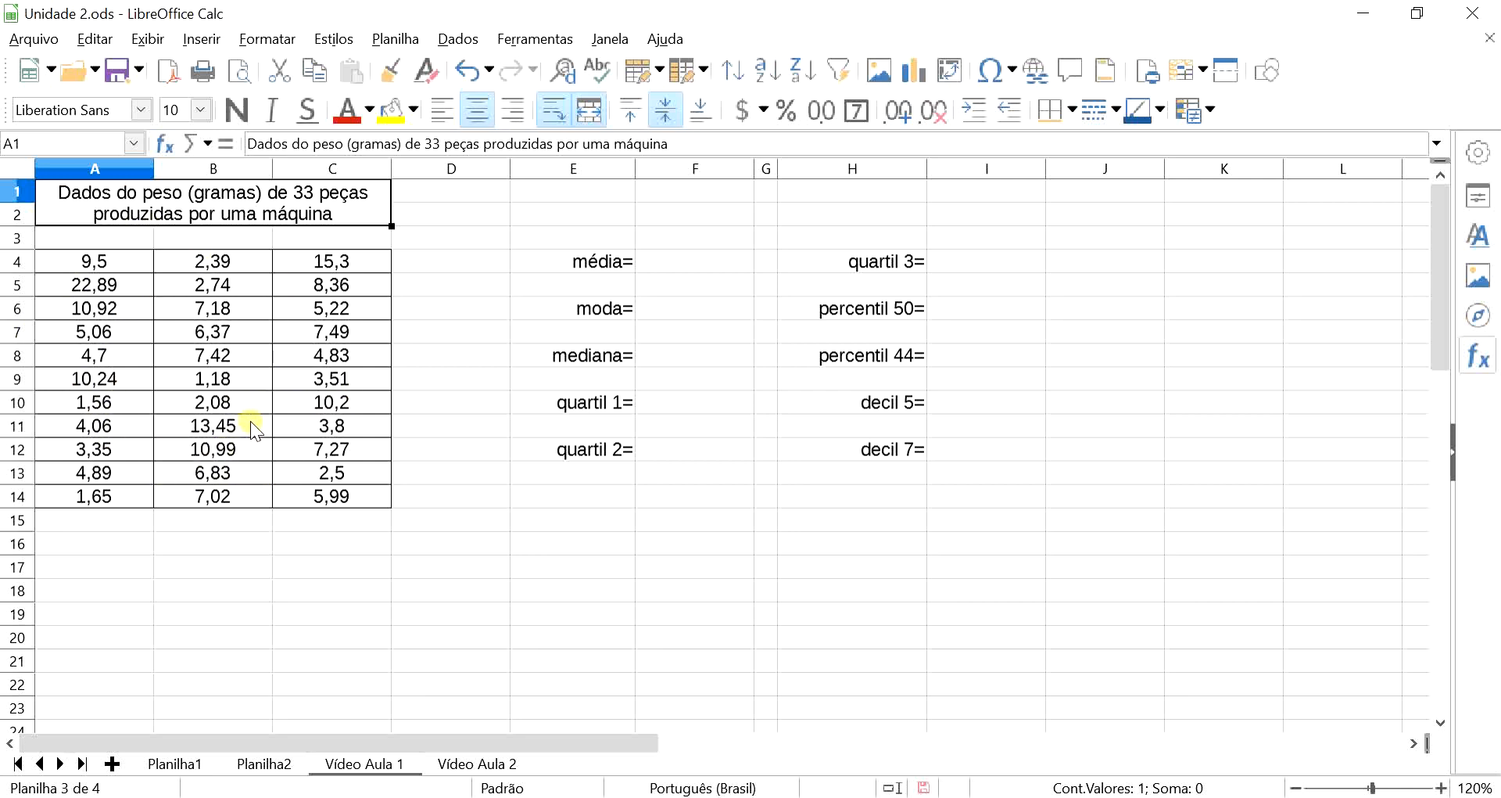
left_click(688, 260)
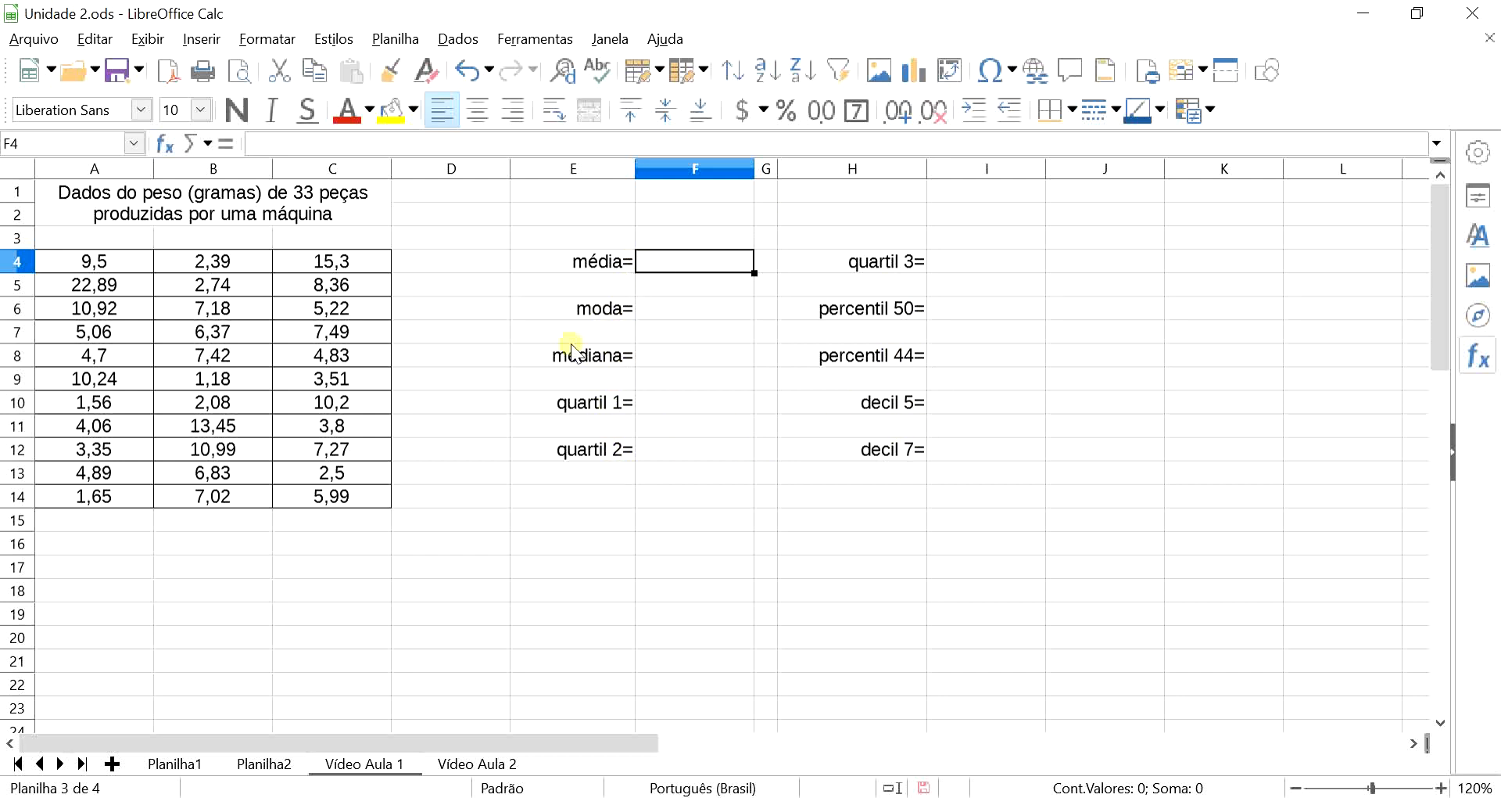
left_click_drag(539, 259, 546, 344)
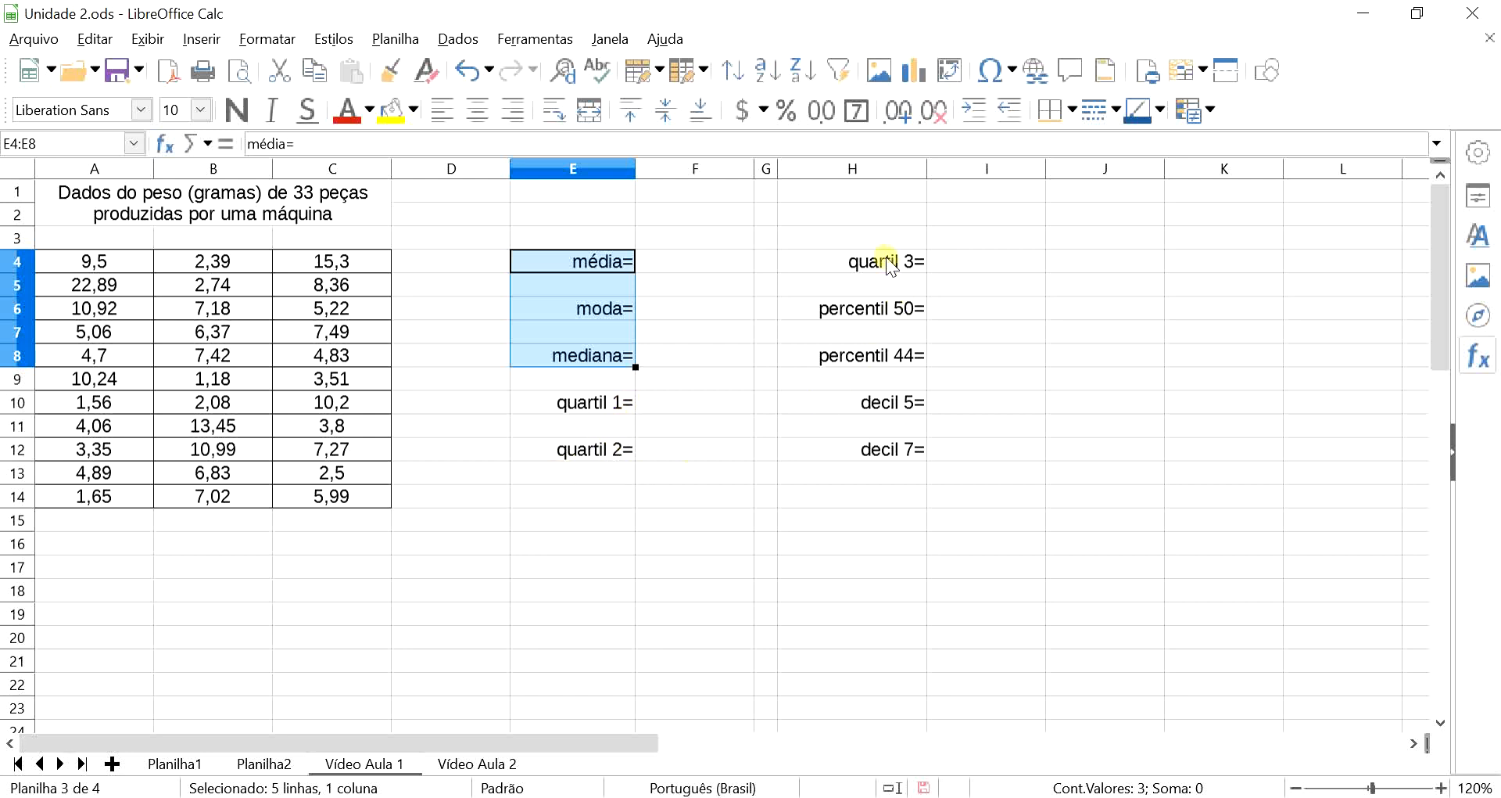
left_click_drag(892, 267, 879, 444)
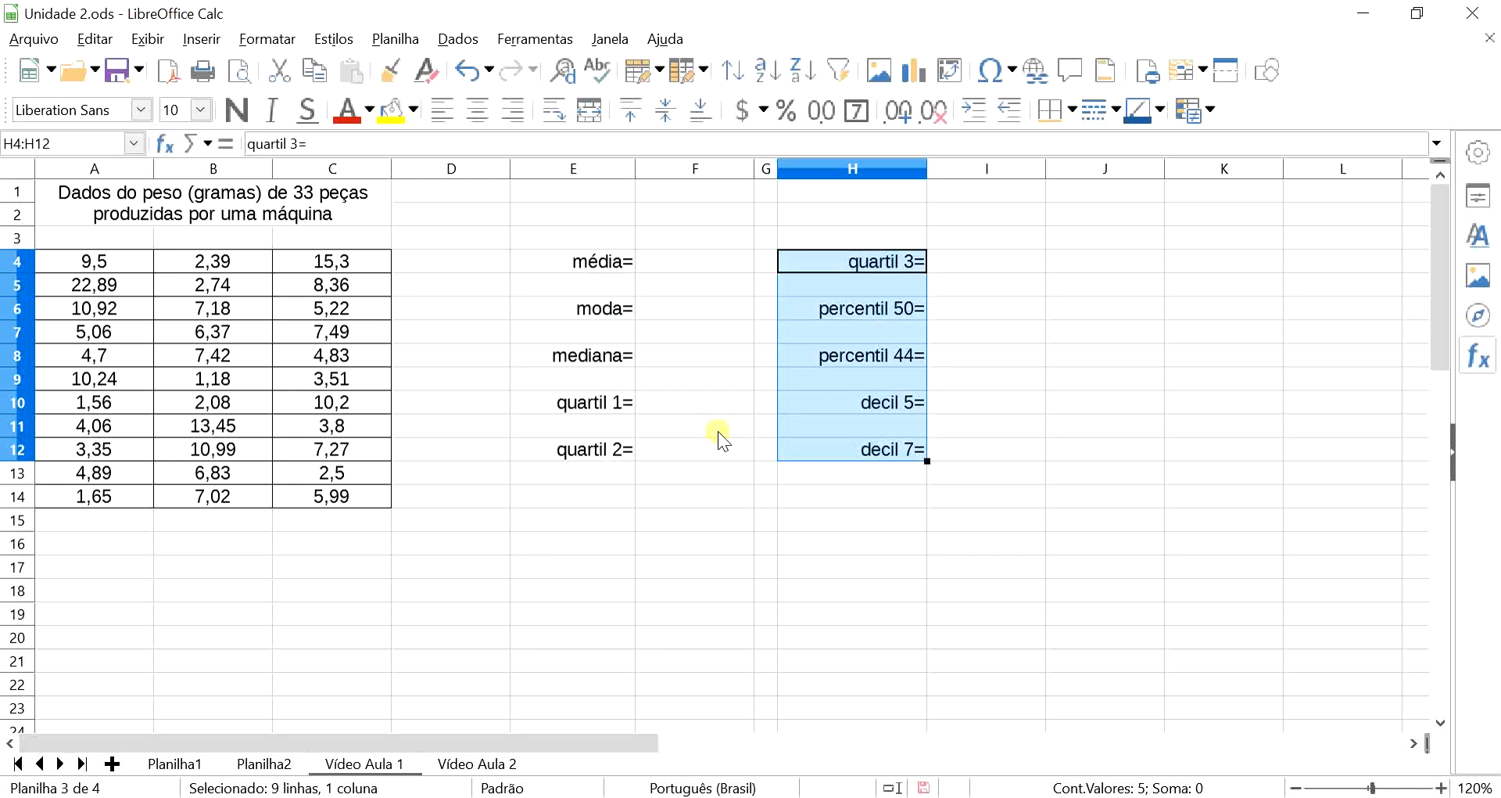
left_click(617, 407, "ctrl")
left_click(619, 445, "ctrl")
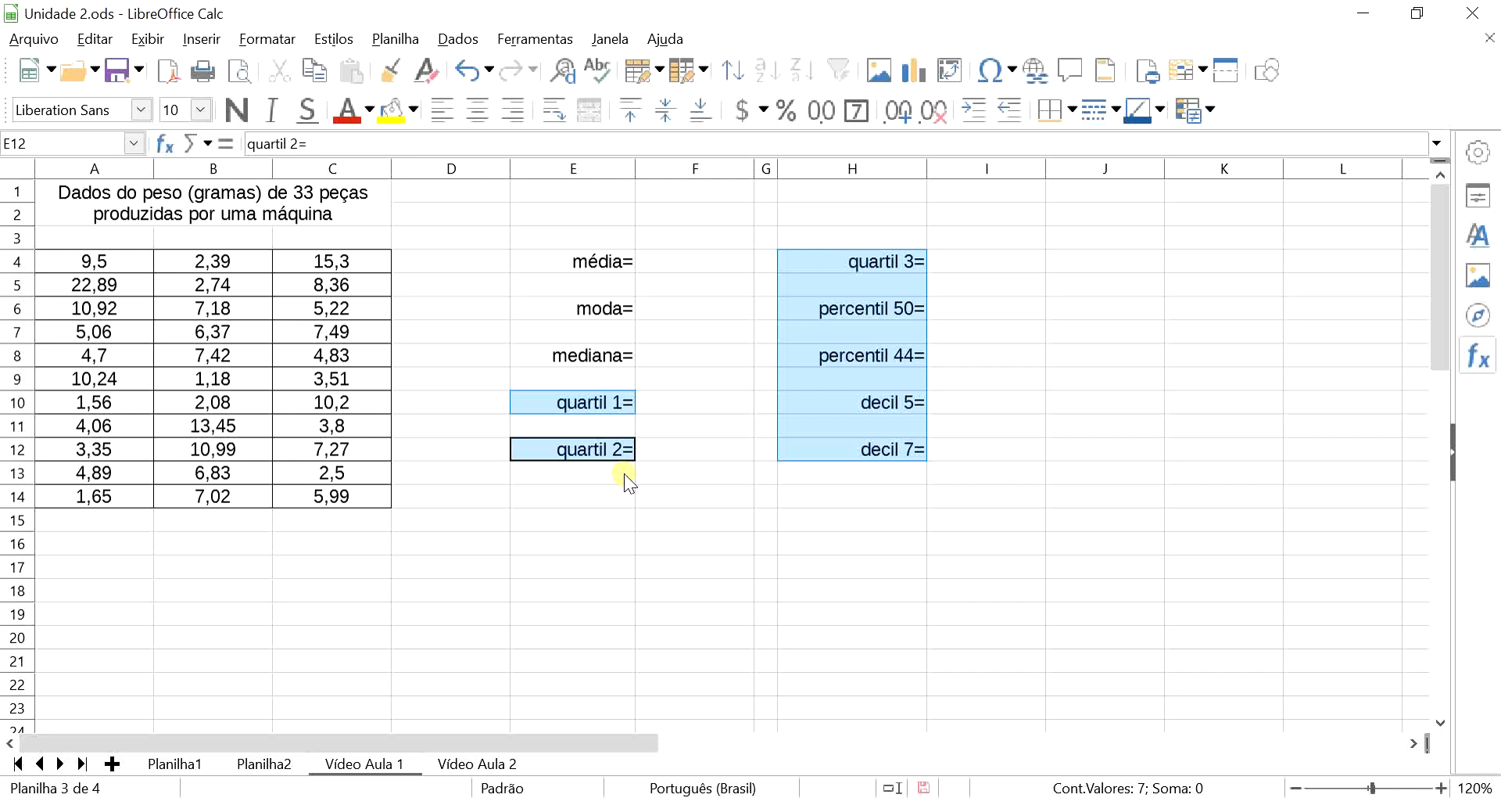
- Calculate the mean of the weight data in F4 with =MÉDIA(A4:C14)
left_click(687, 259)
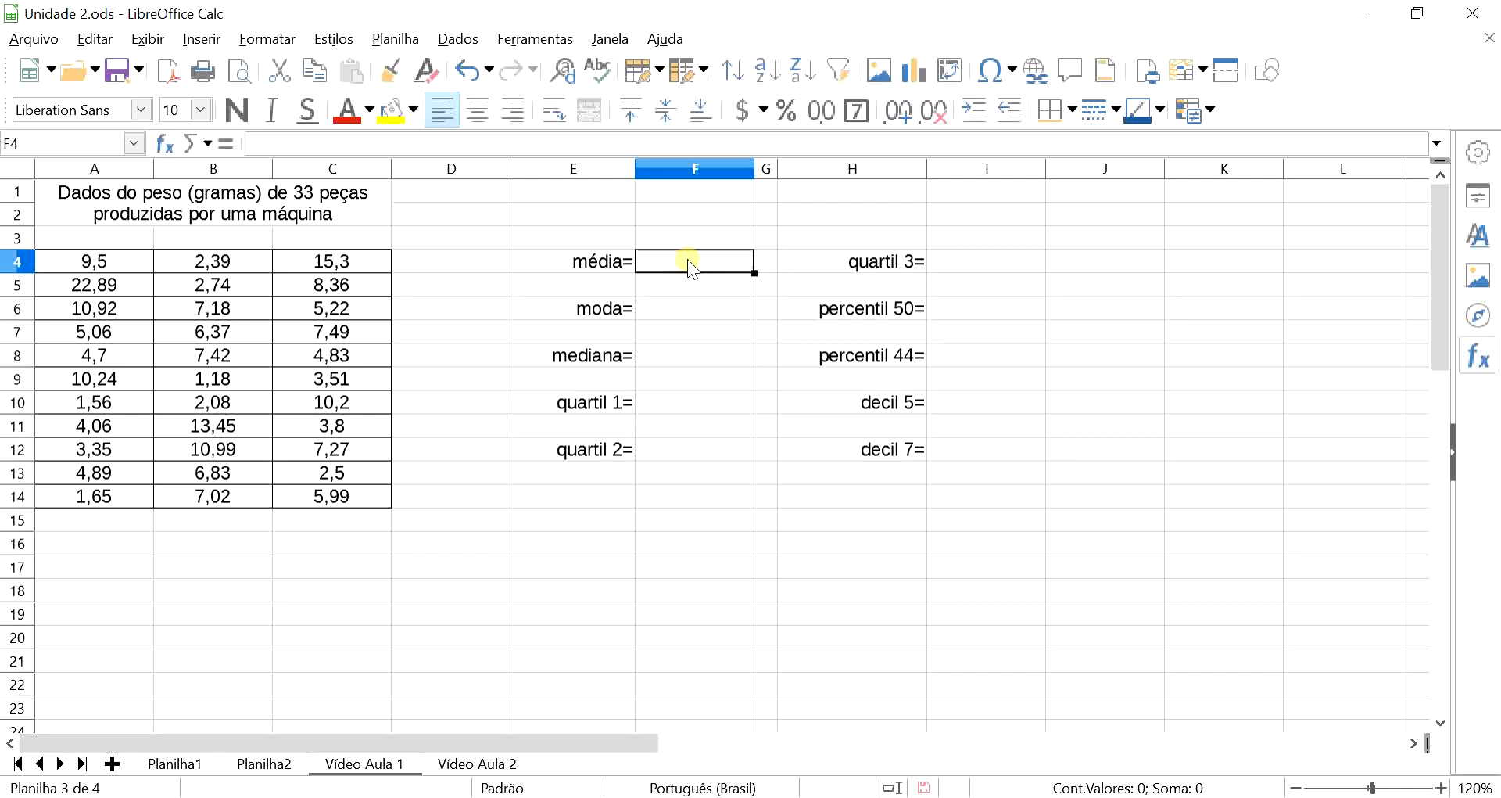
type("=média")
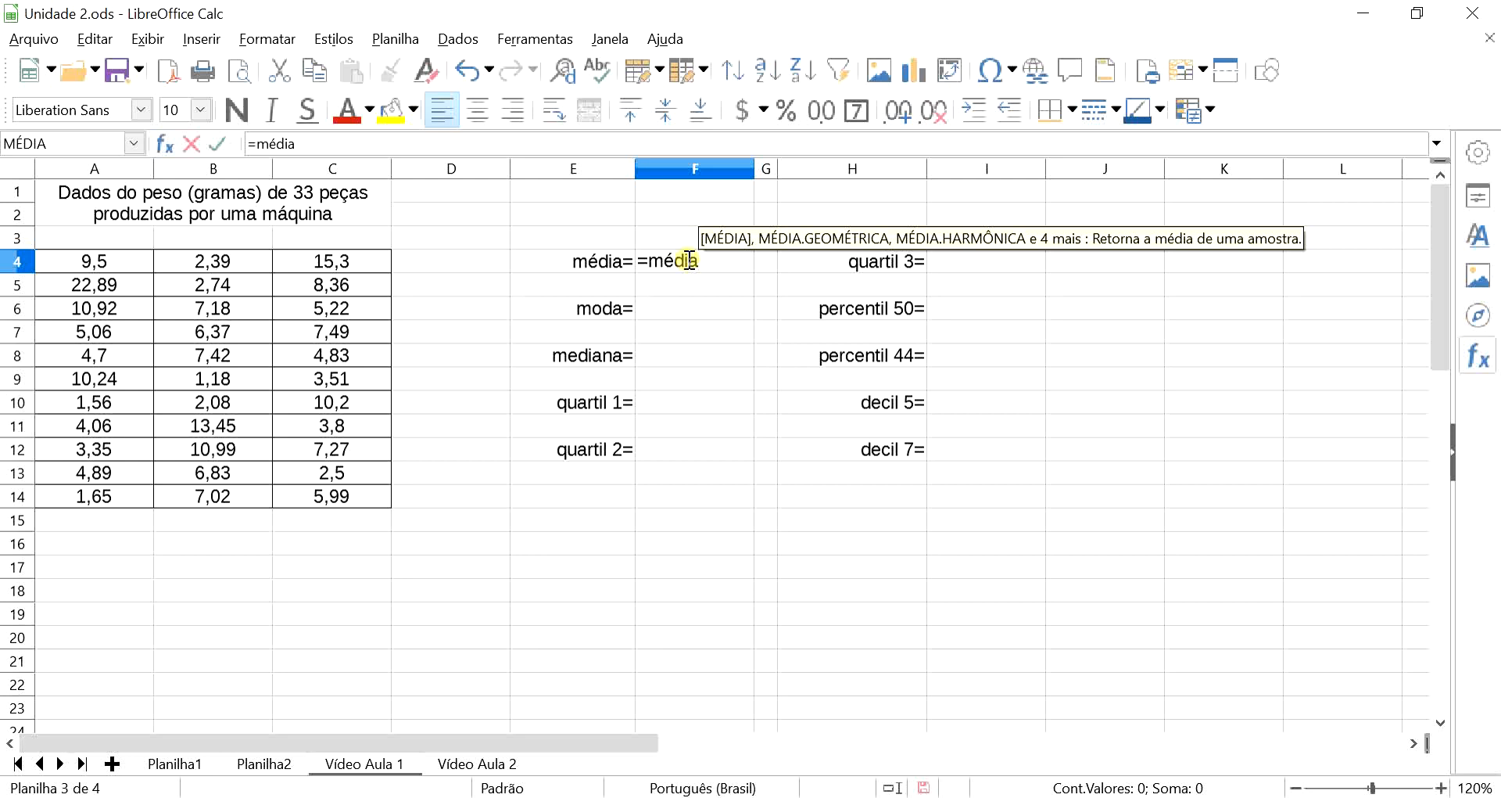
key("Return")
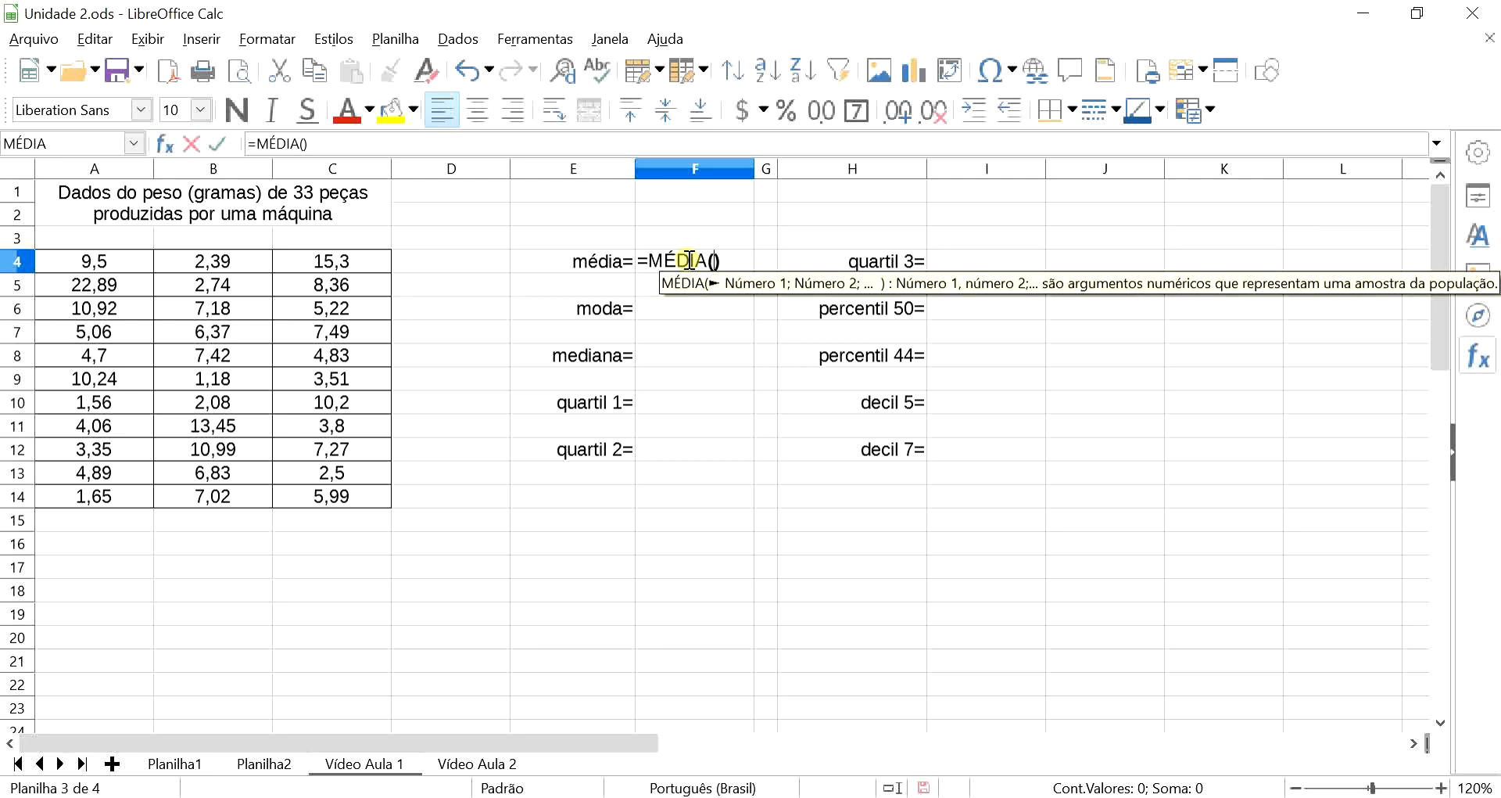
left_click_drag(93, 261, 342, 493)
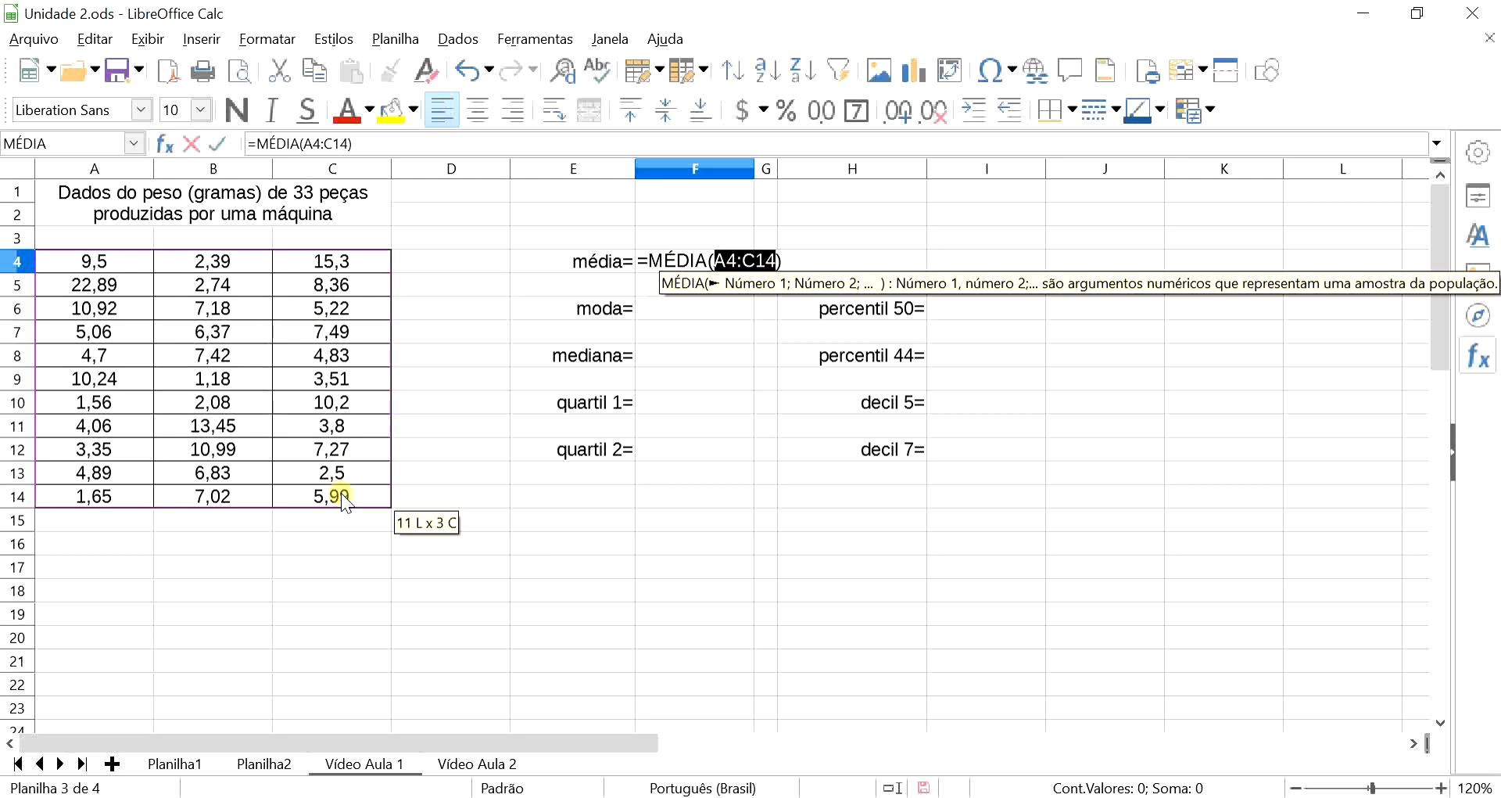
key("Return")
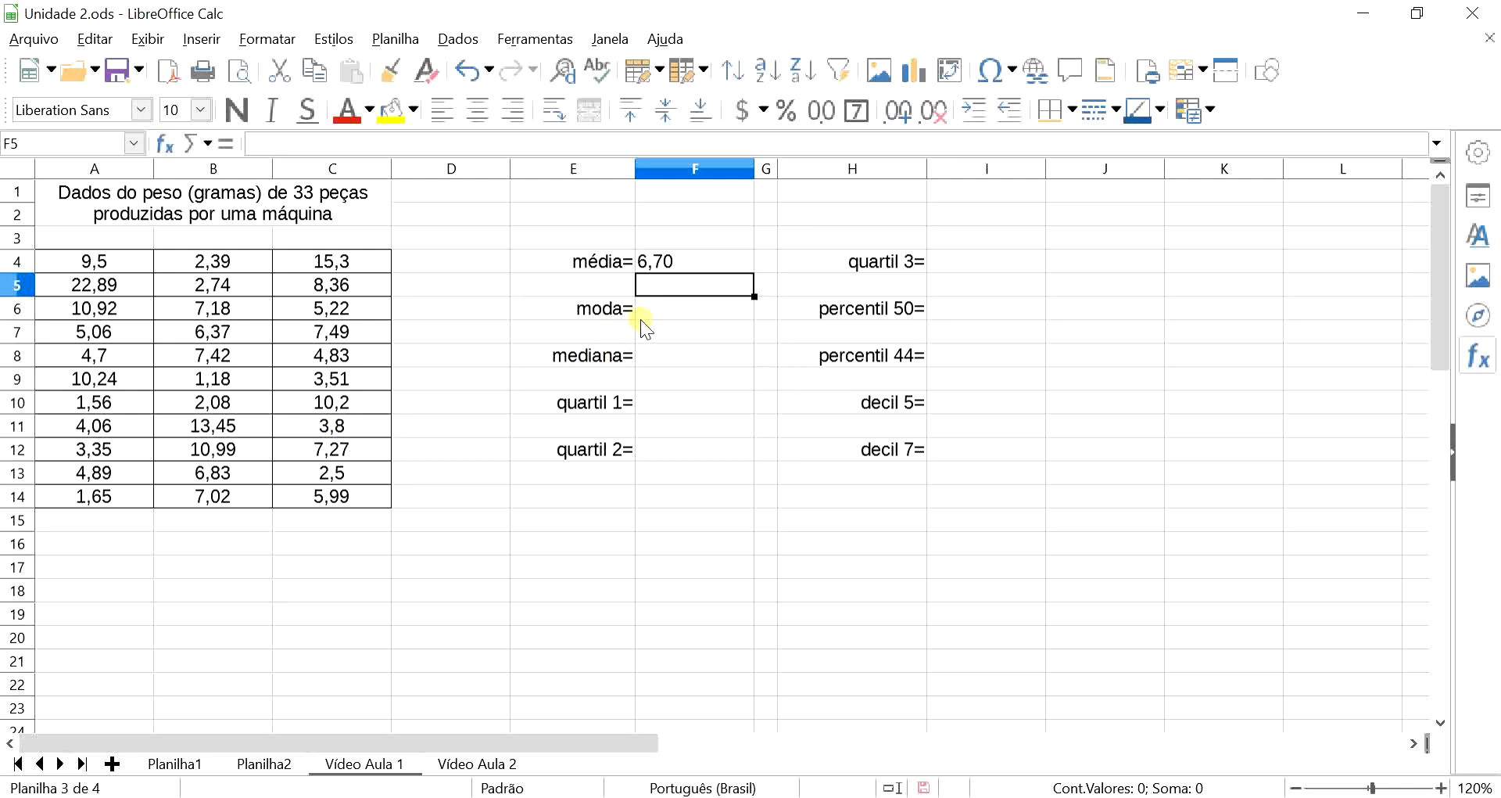
- Enter the mode formula =MODO.MULT(A4:C14) for the weight data in F6 as an ordinary formula
left_click(673, 313)
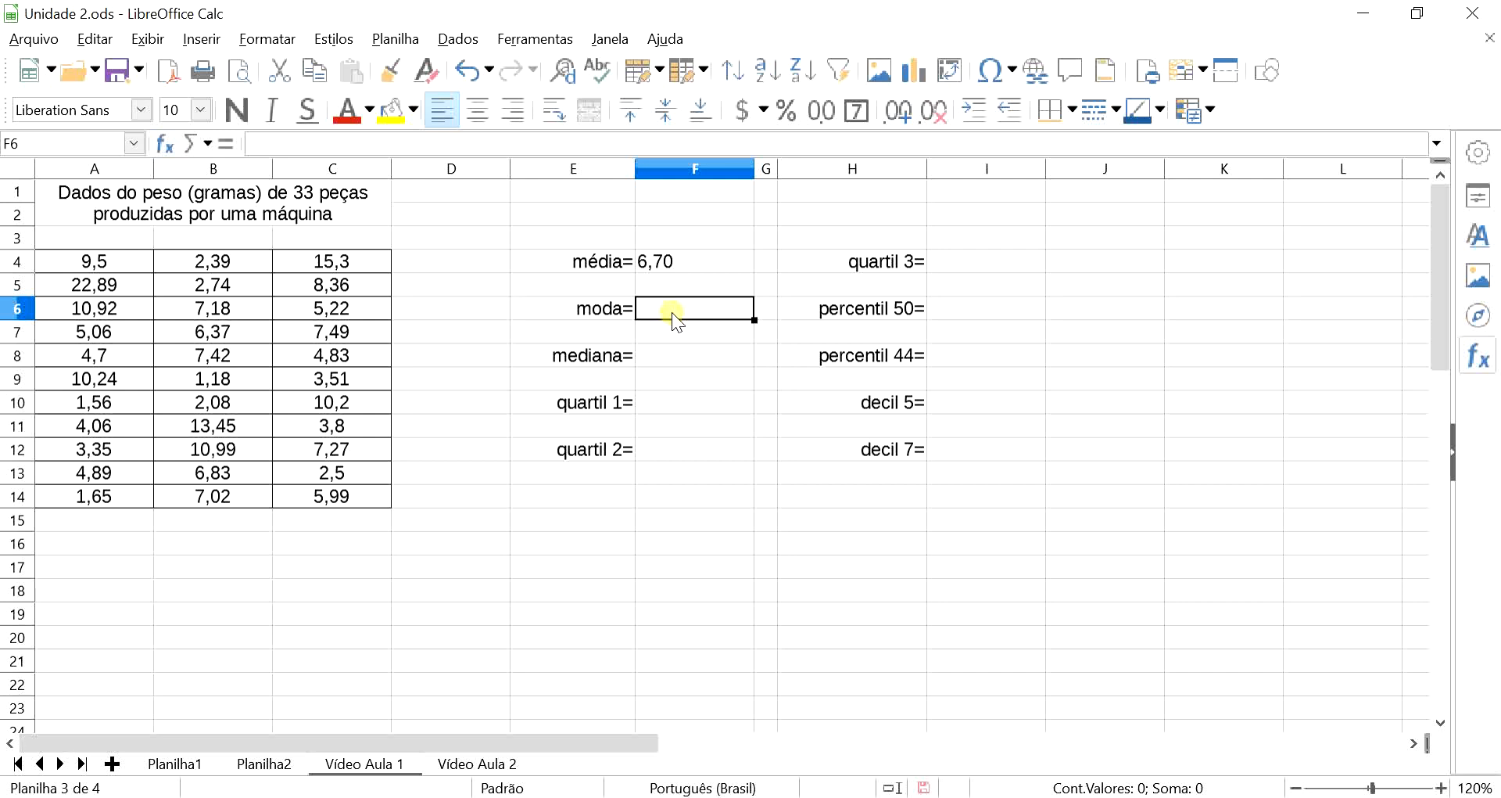
type("=mo")
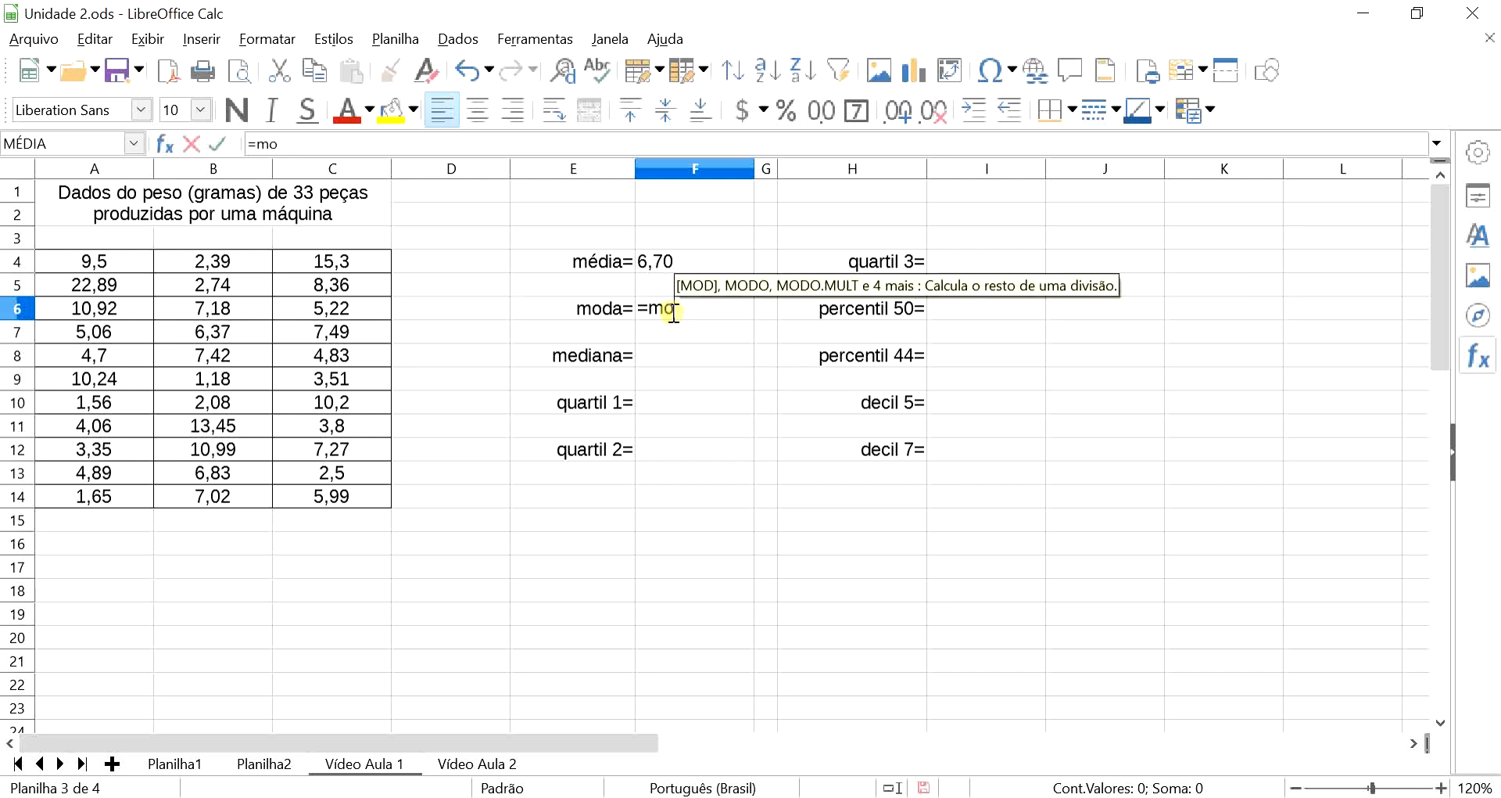
type("do")
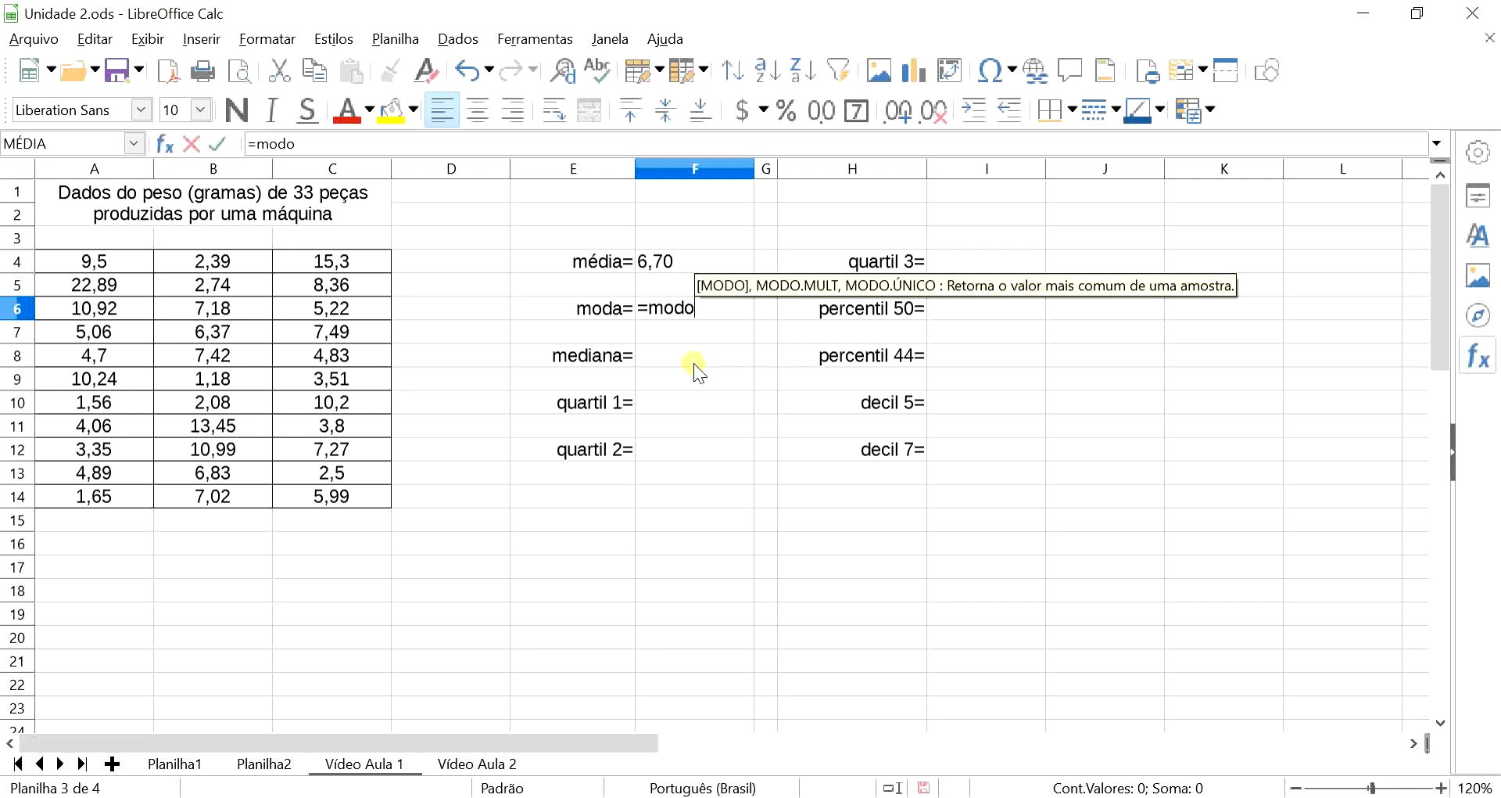
type(".m")
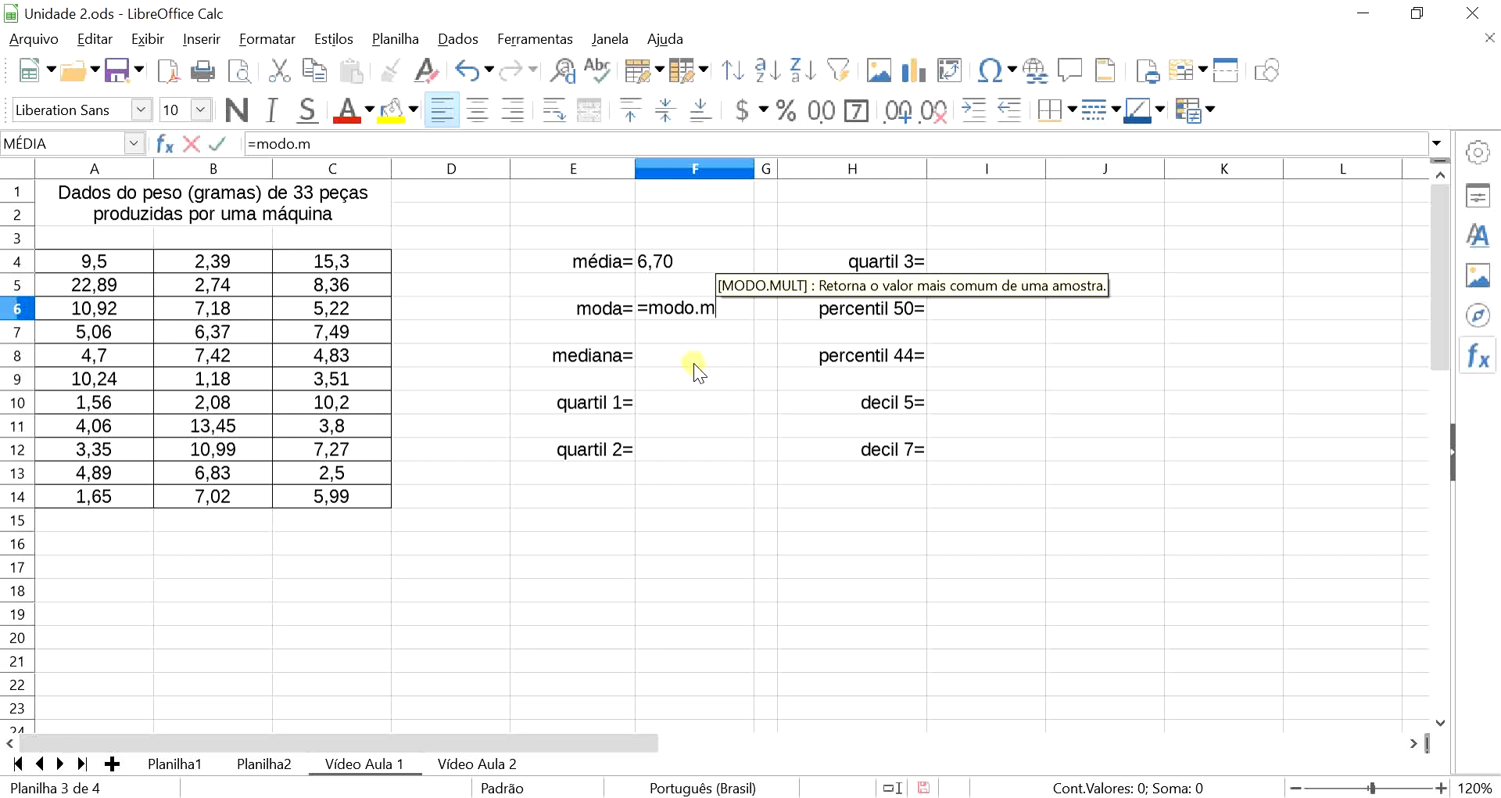
type("ult")
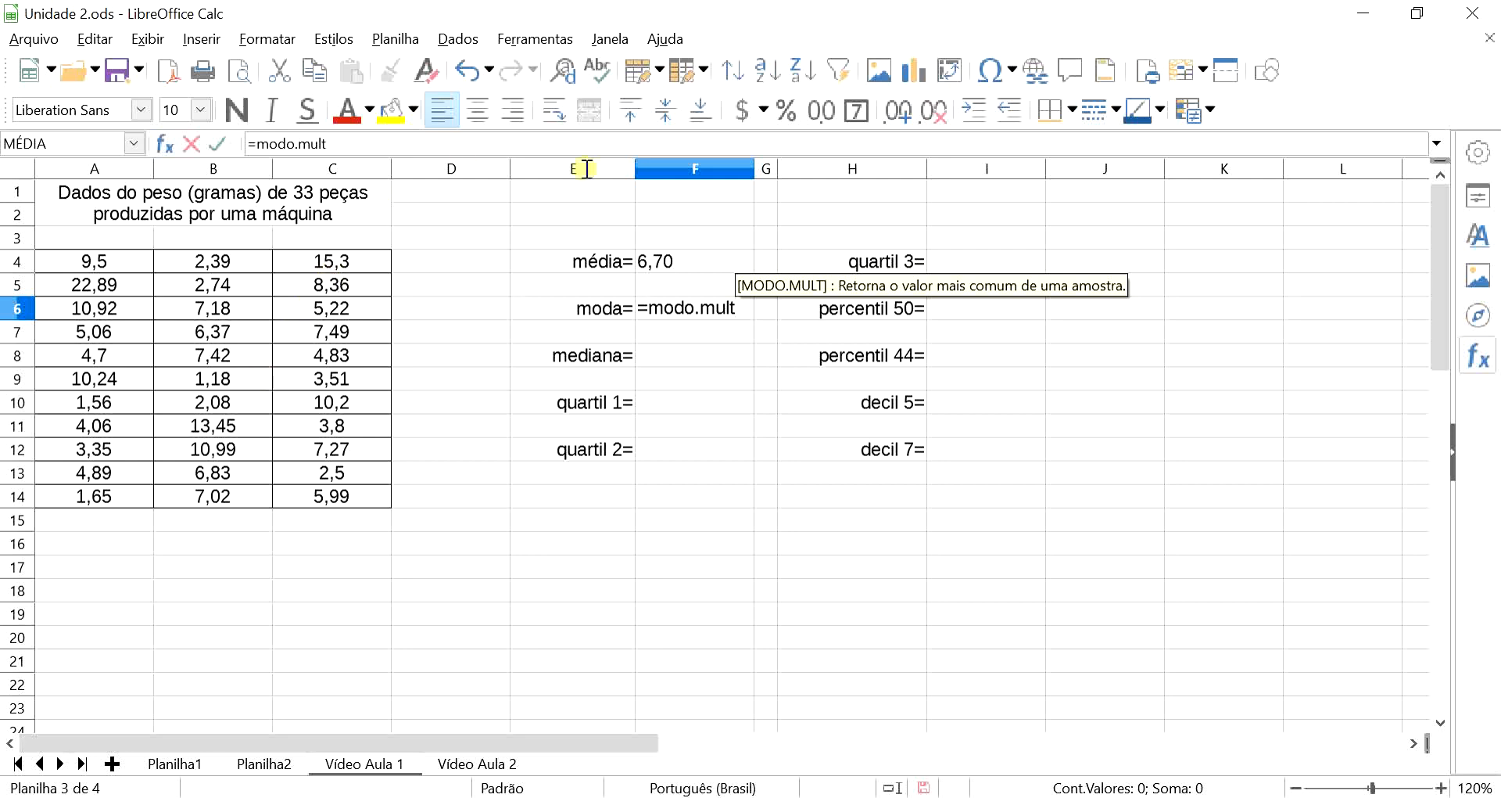
key("Return")
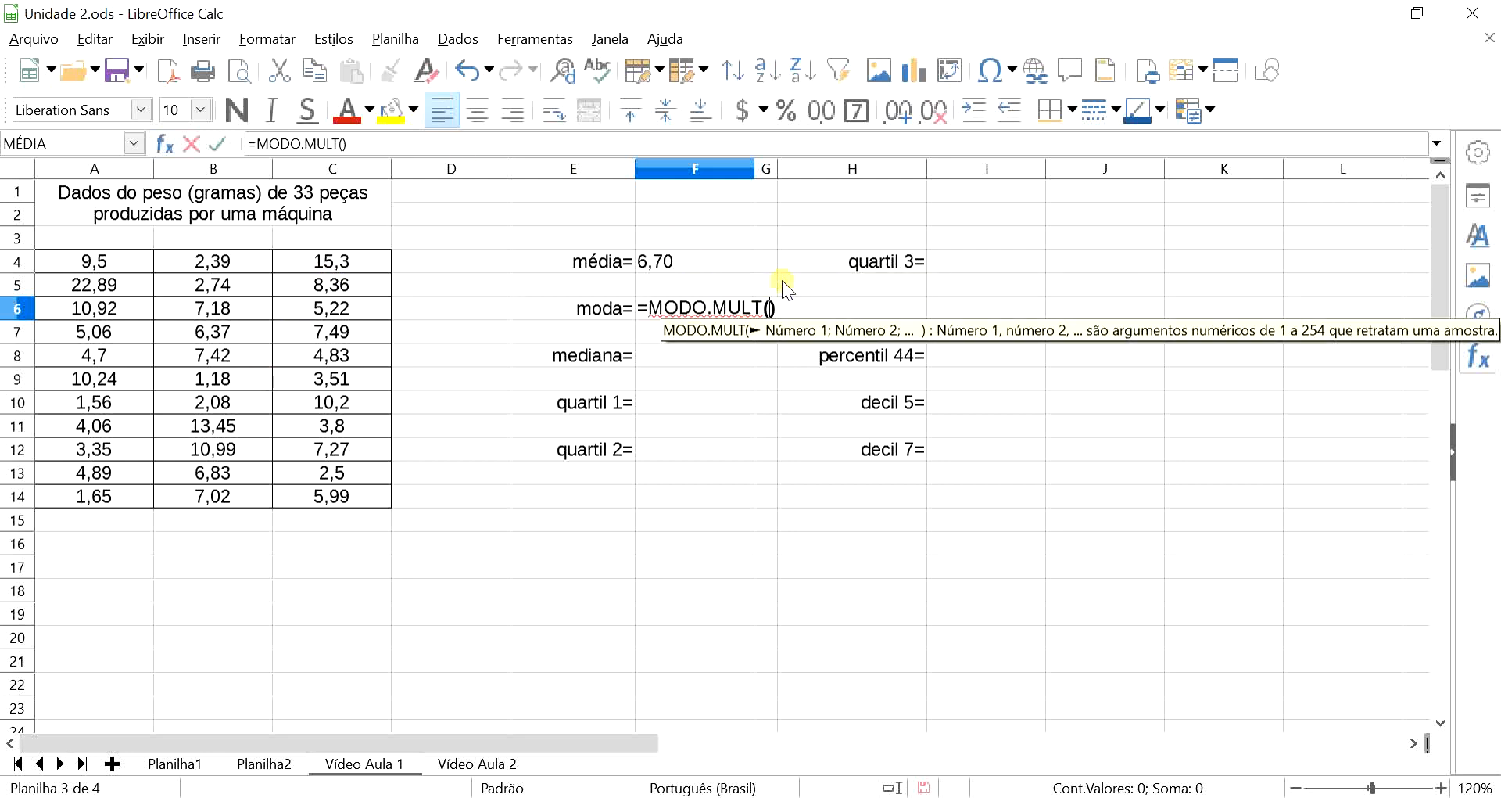
left_click_drag(93, 261, 382, 503)
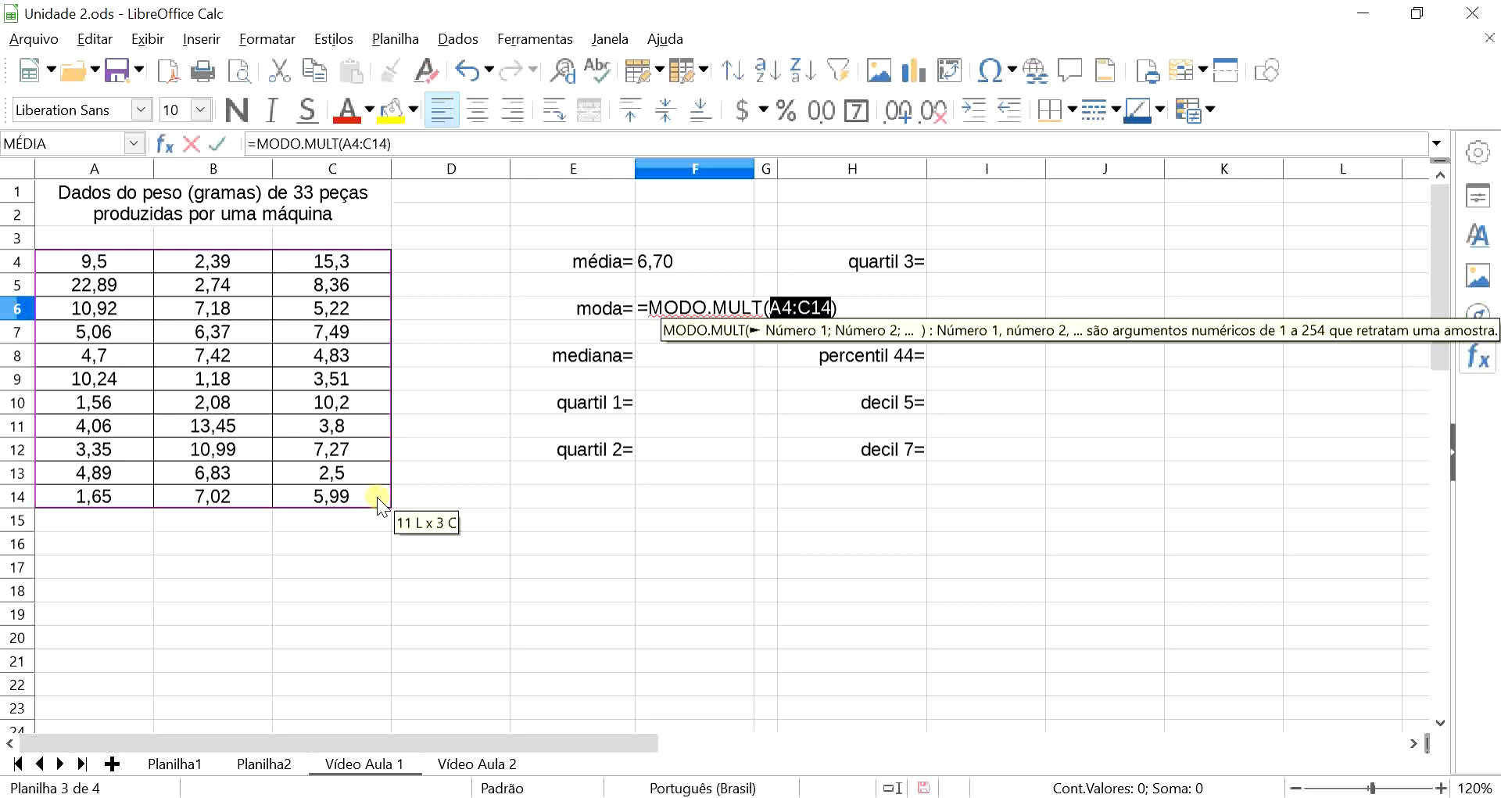
key("Return")
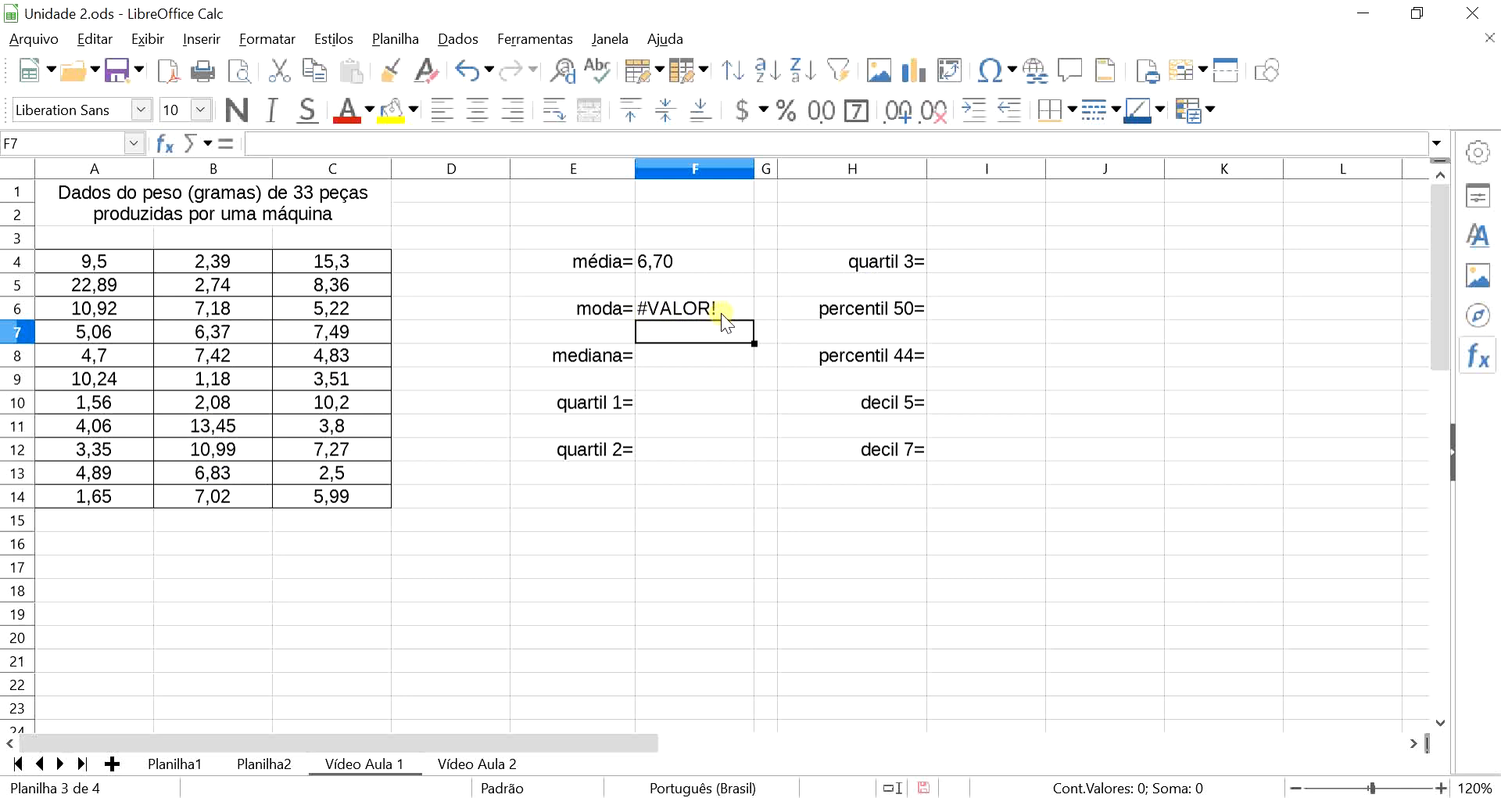
- Add the repeated test values 1,65 in A15 and 7,02 in B15 below the data table
left_click(96, 521)
type("1")
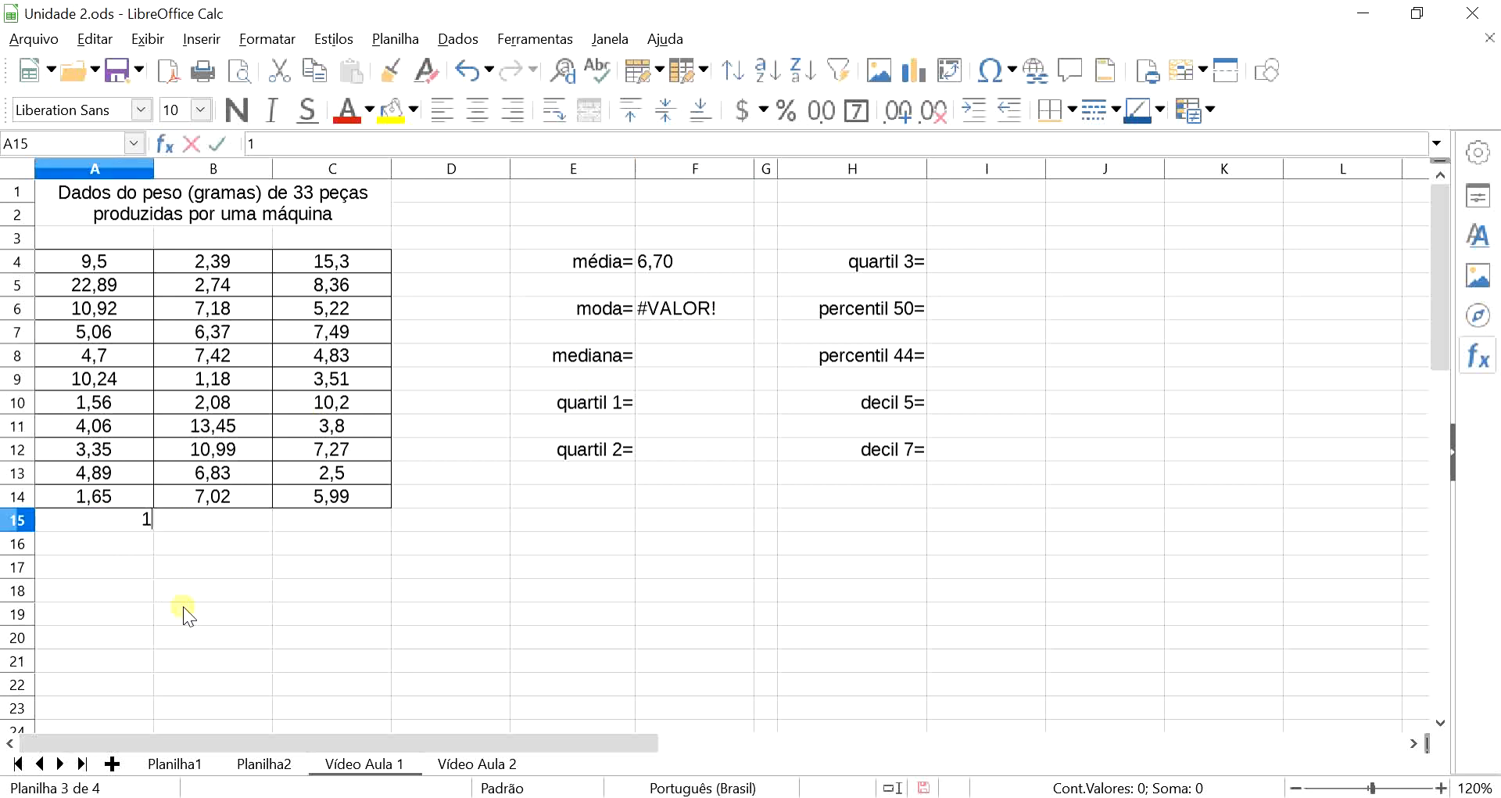
type(",65")
key("Tab")
type("7")
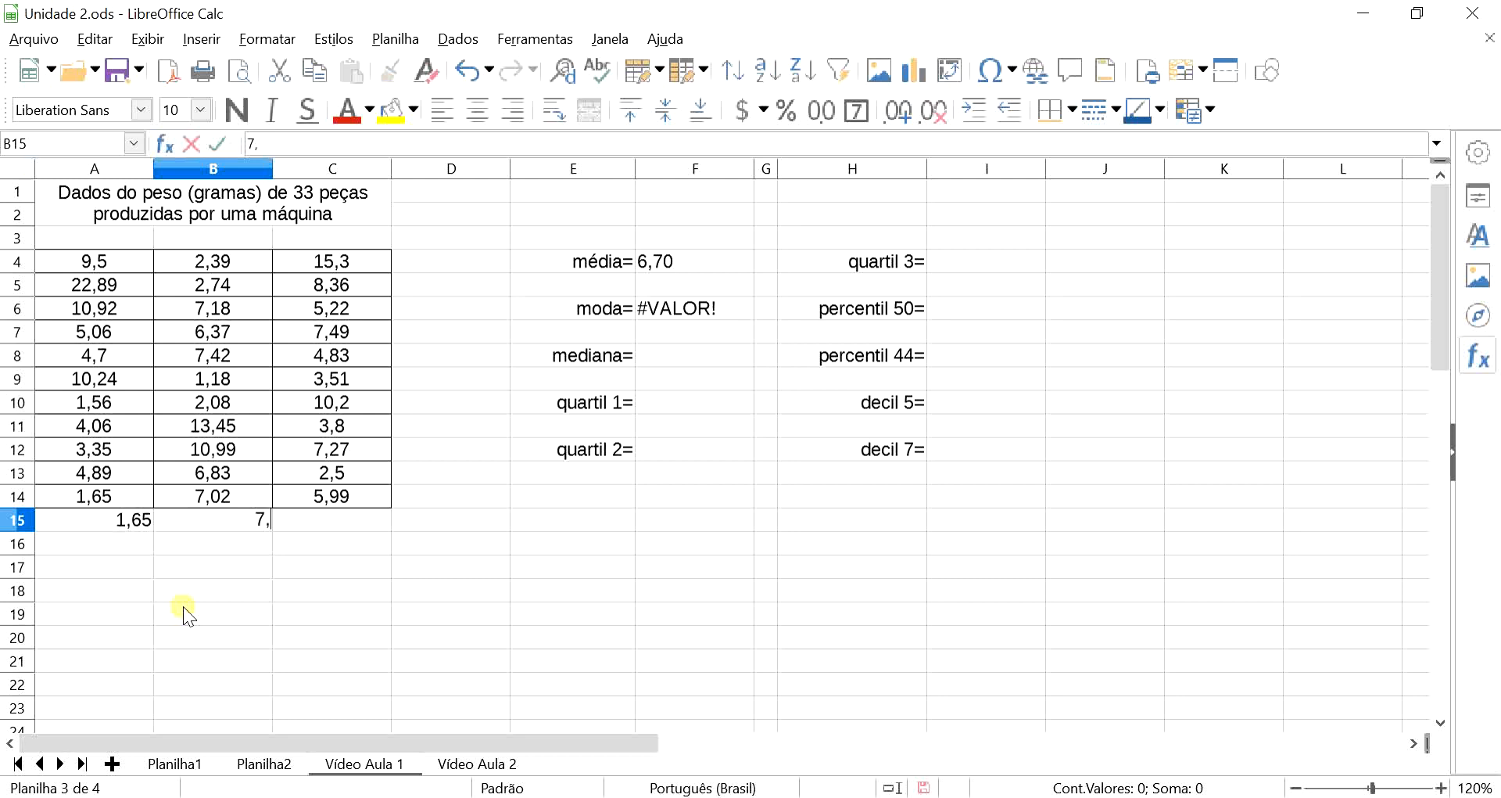
type(",02")
key("Return")
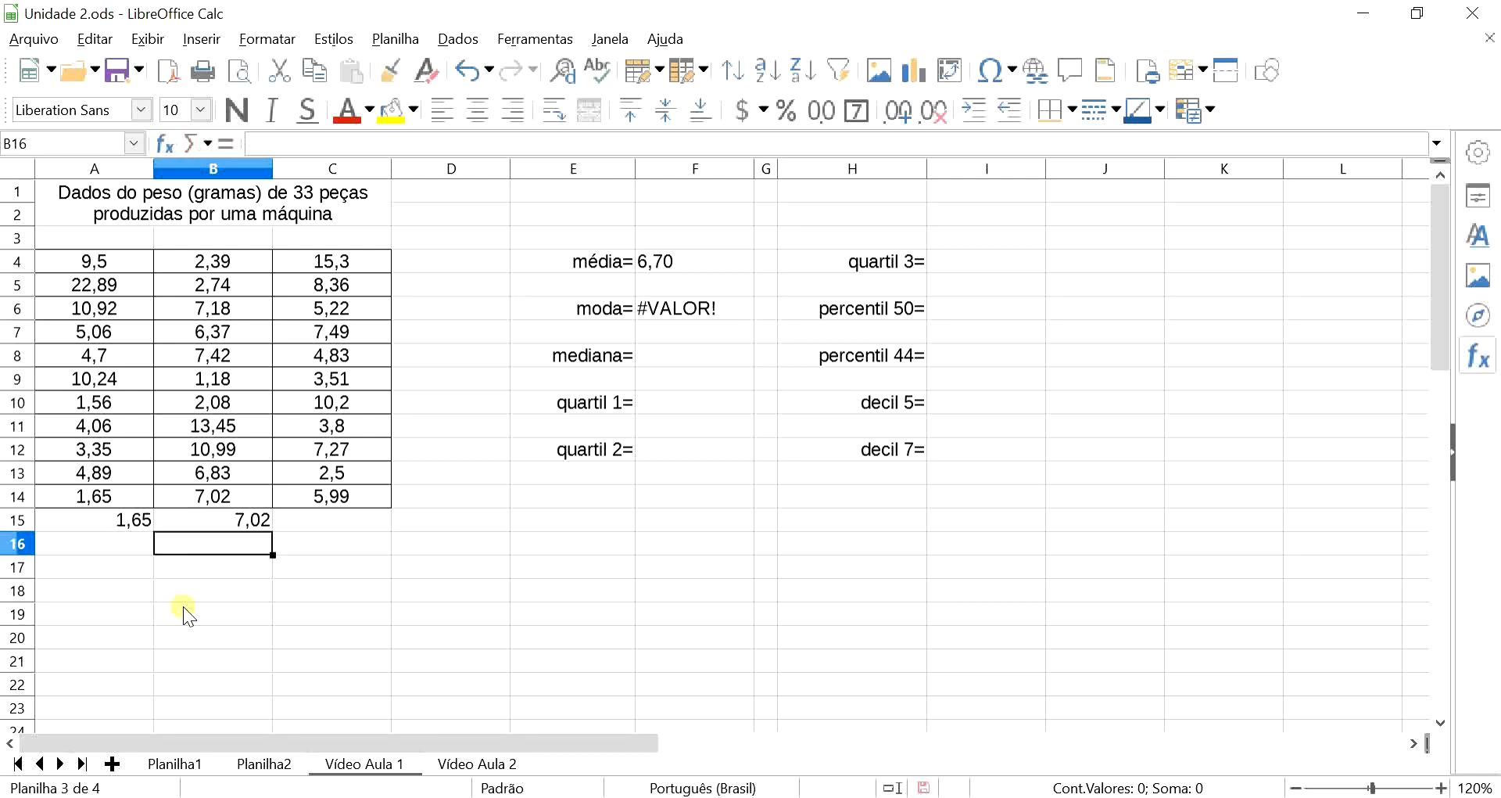
- Calculate the modes of the extended data in C17 with =MODO.MULT(A4:C15) entered as an array formula
left_click(319, 577)
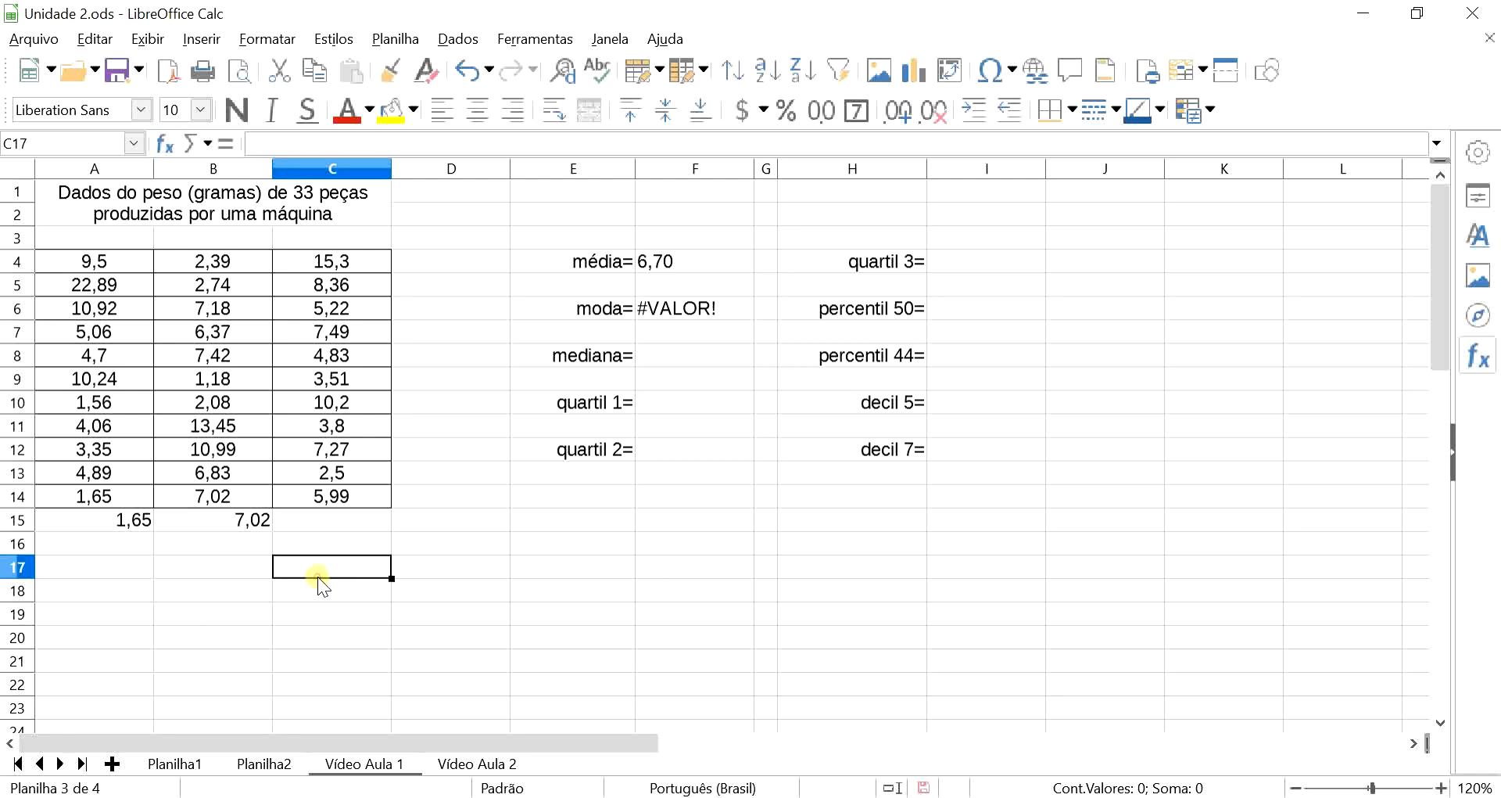
type("=mod")
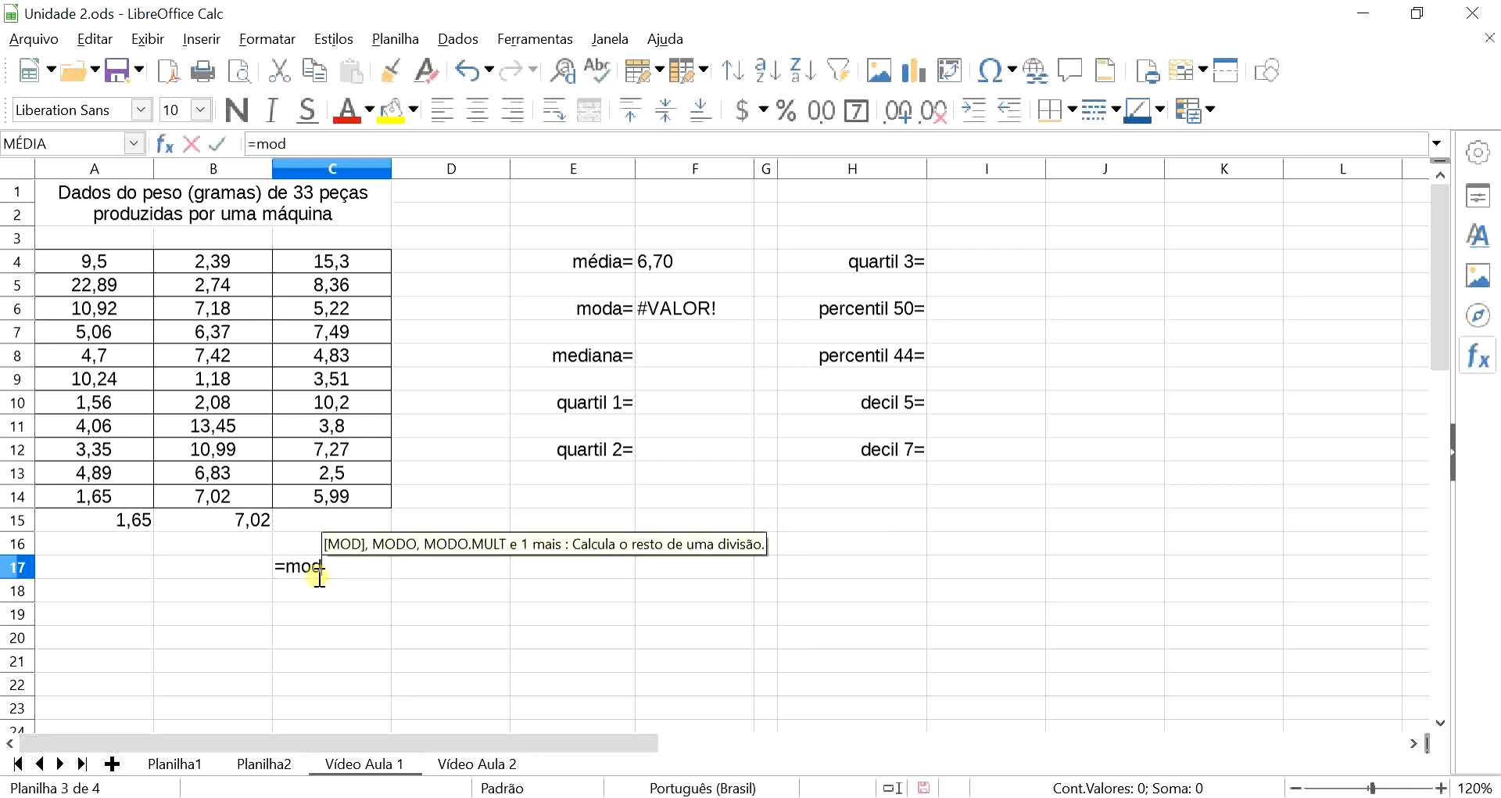
type("o.mult")
key("Return")
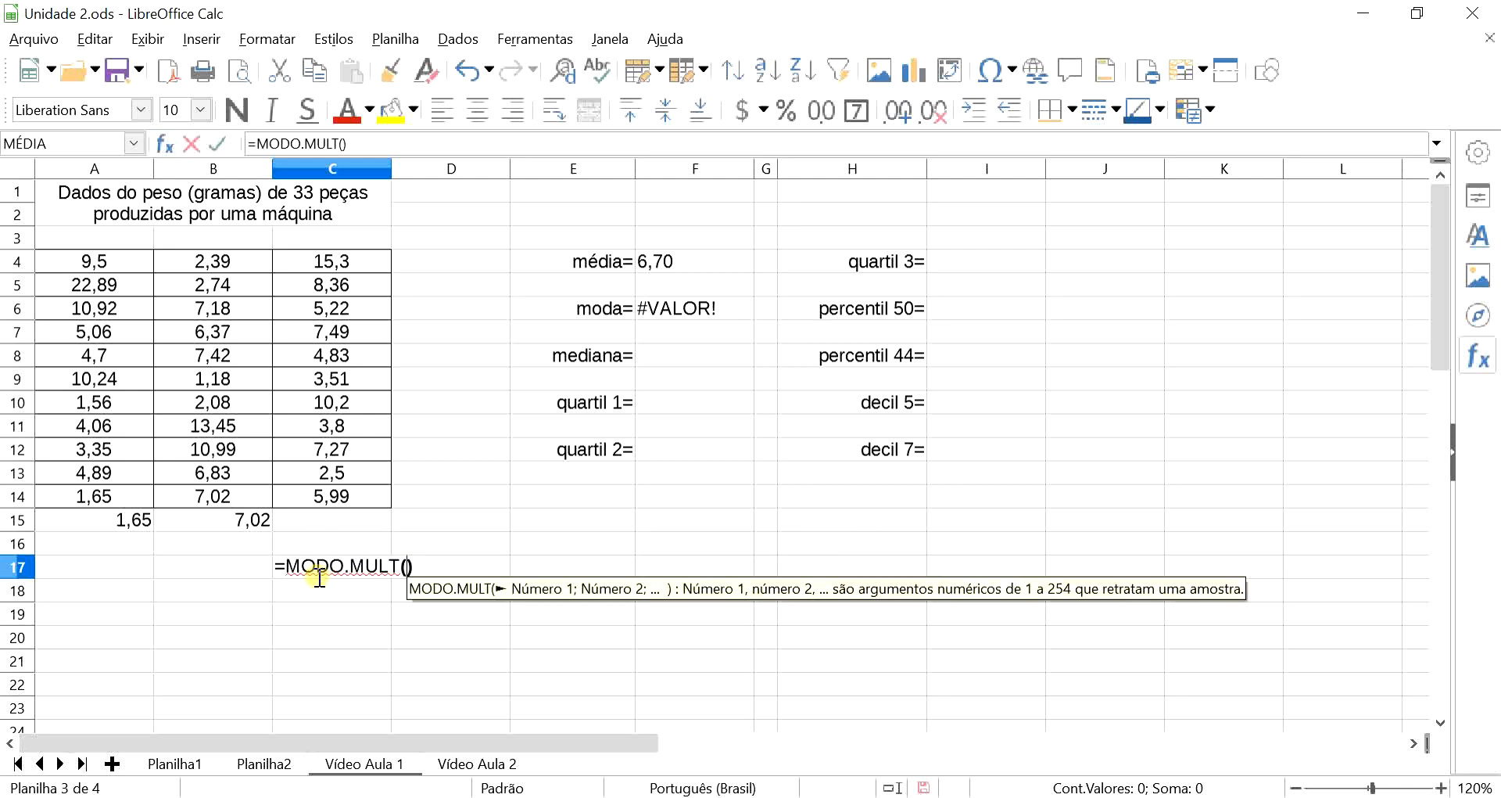
left_click_drag(90, 264, 328, 517)
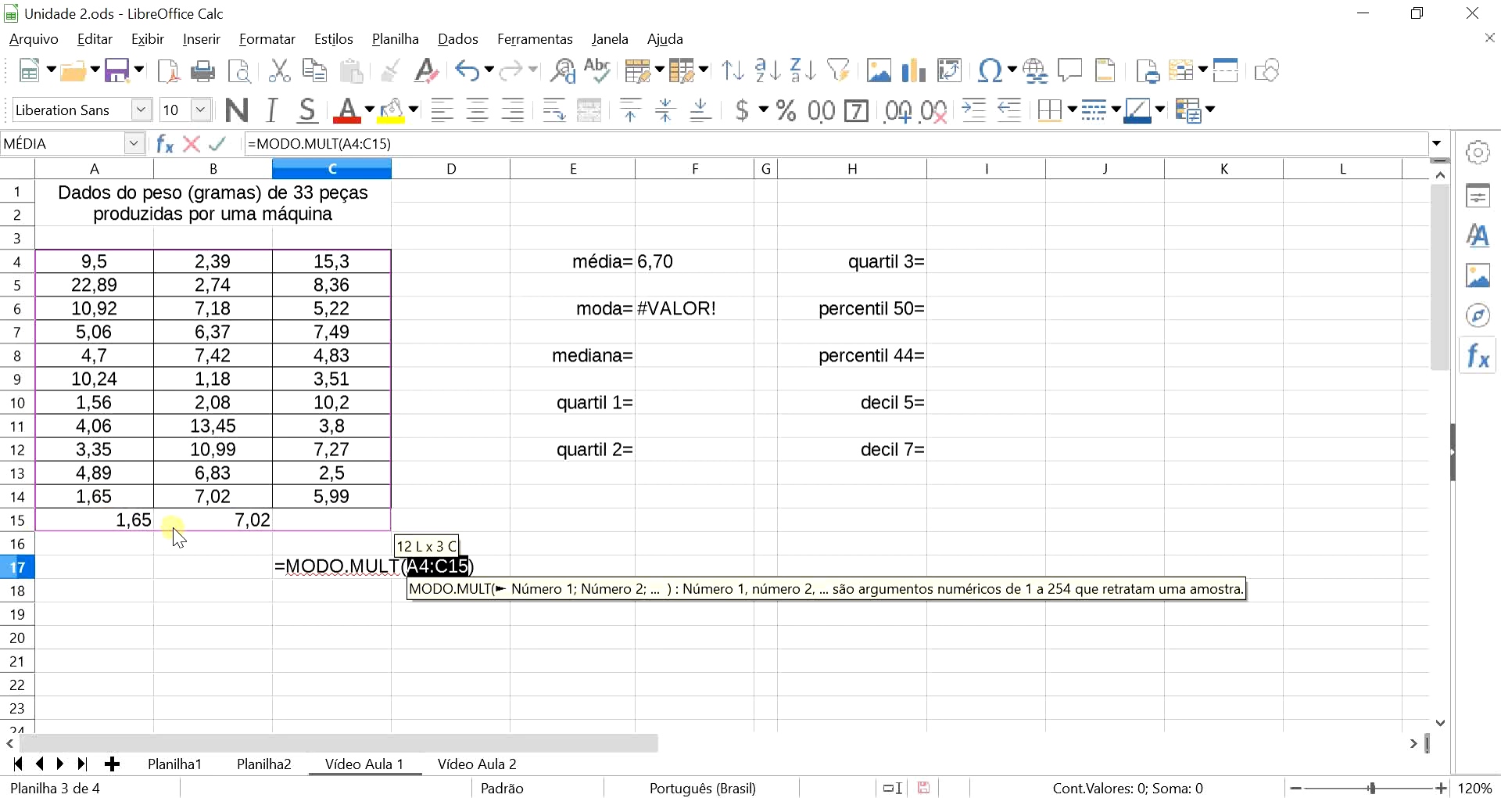
key("ctrl+shift+Return")
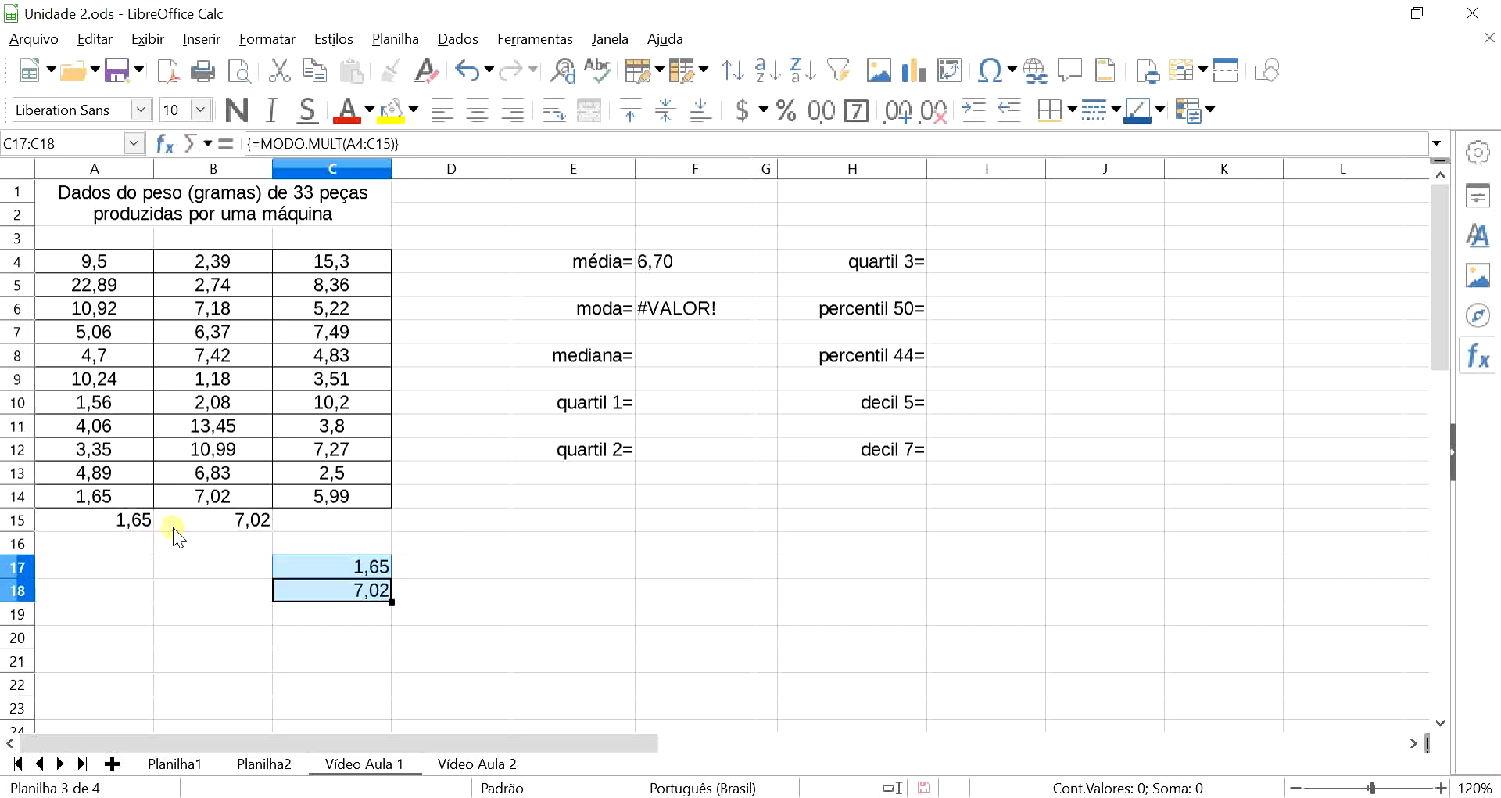
- Check the two mode result cells C17 and C18, and clear the test range A15:C18
left_click(311, 569)
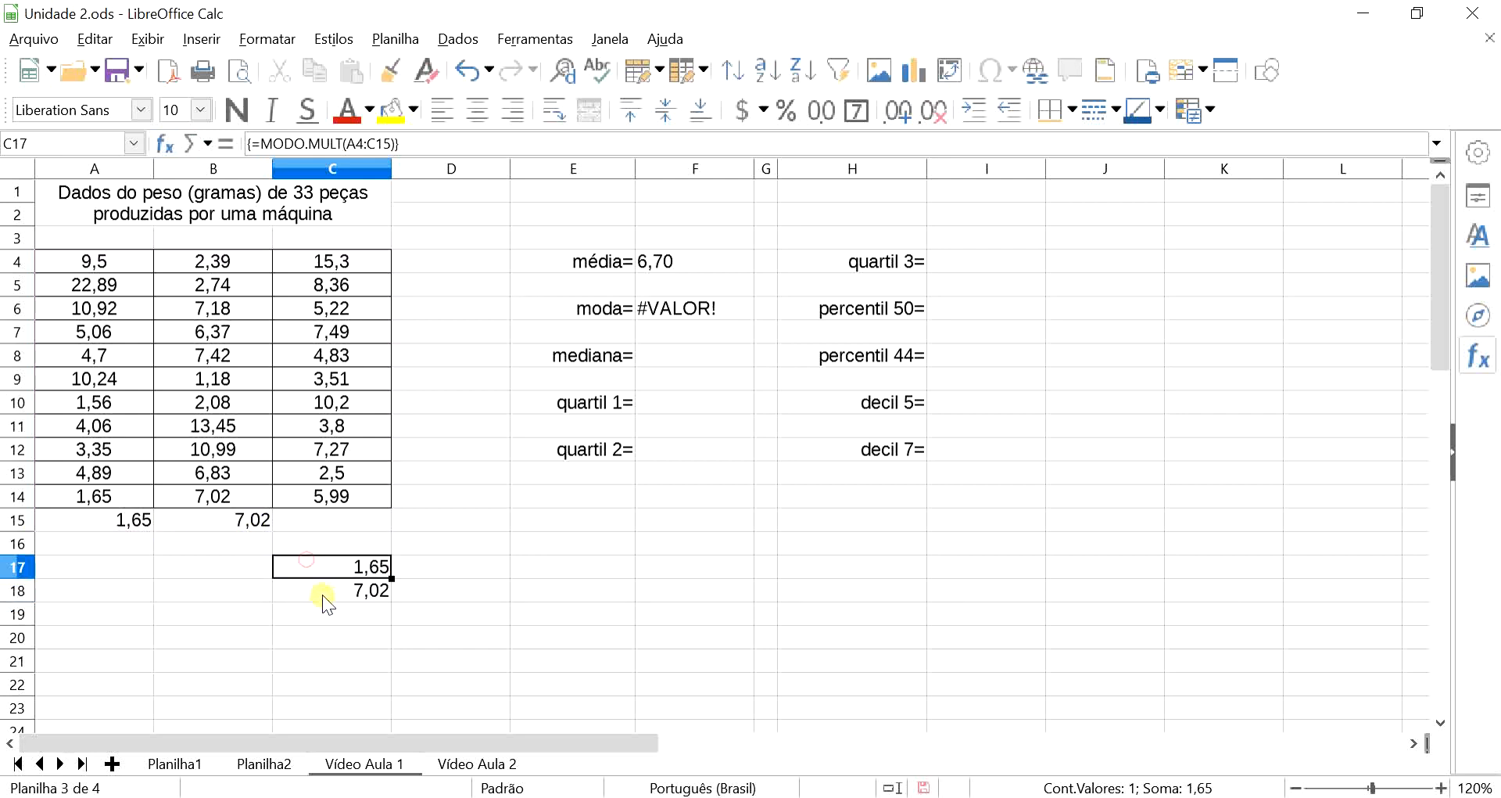
left_click(322, 595)
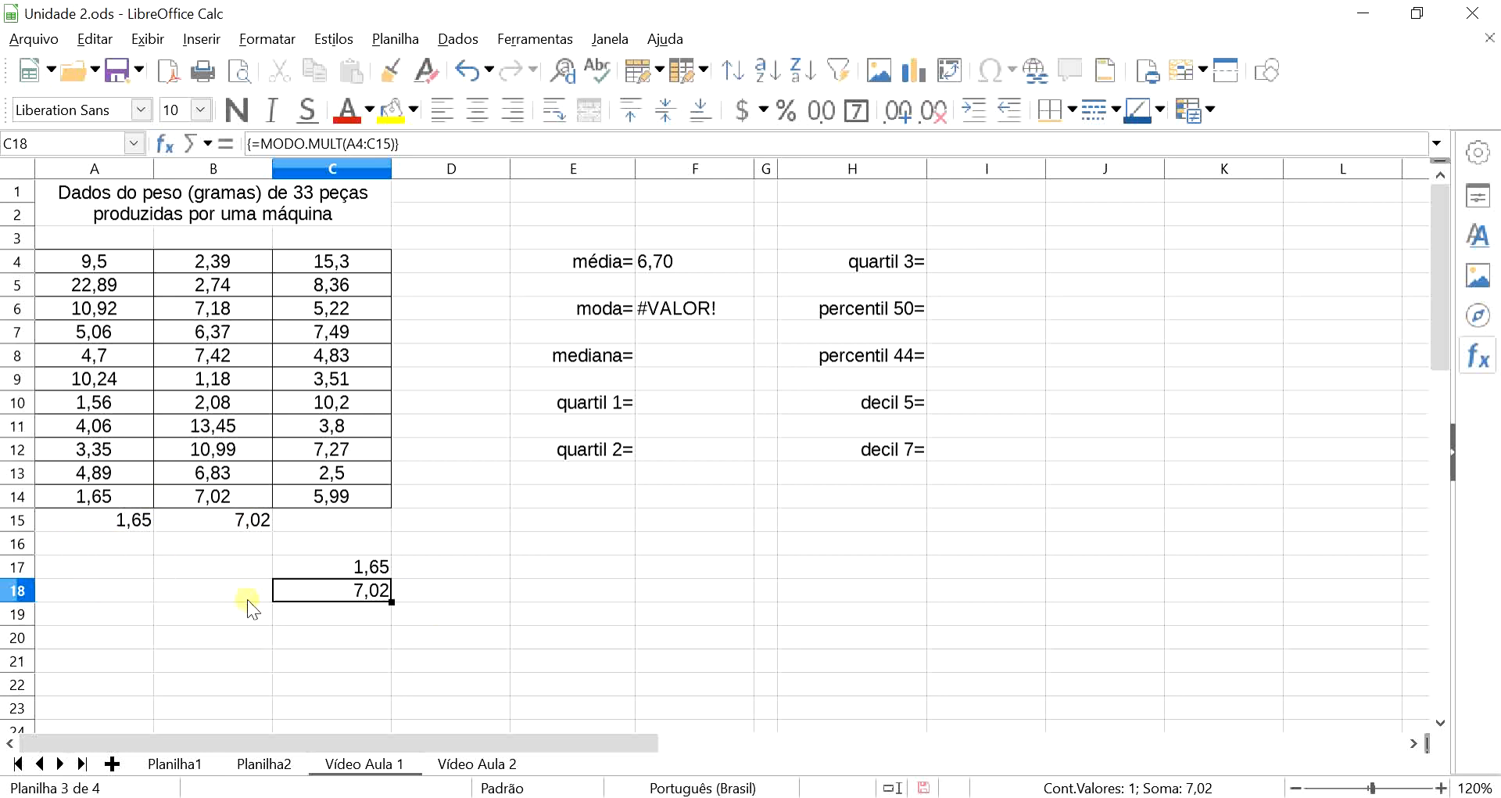
left_click_drag(50, 522, 374, 588)
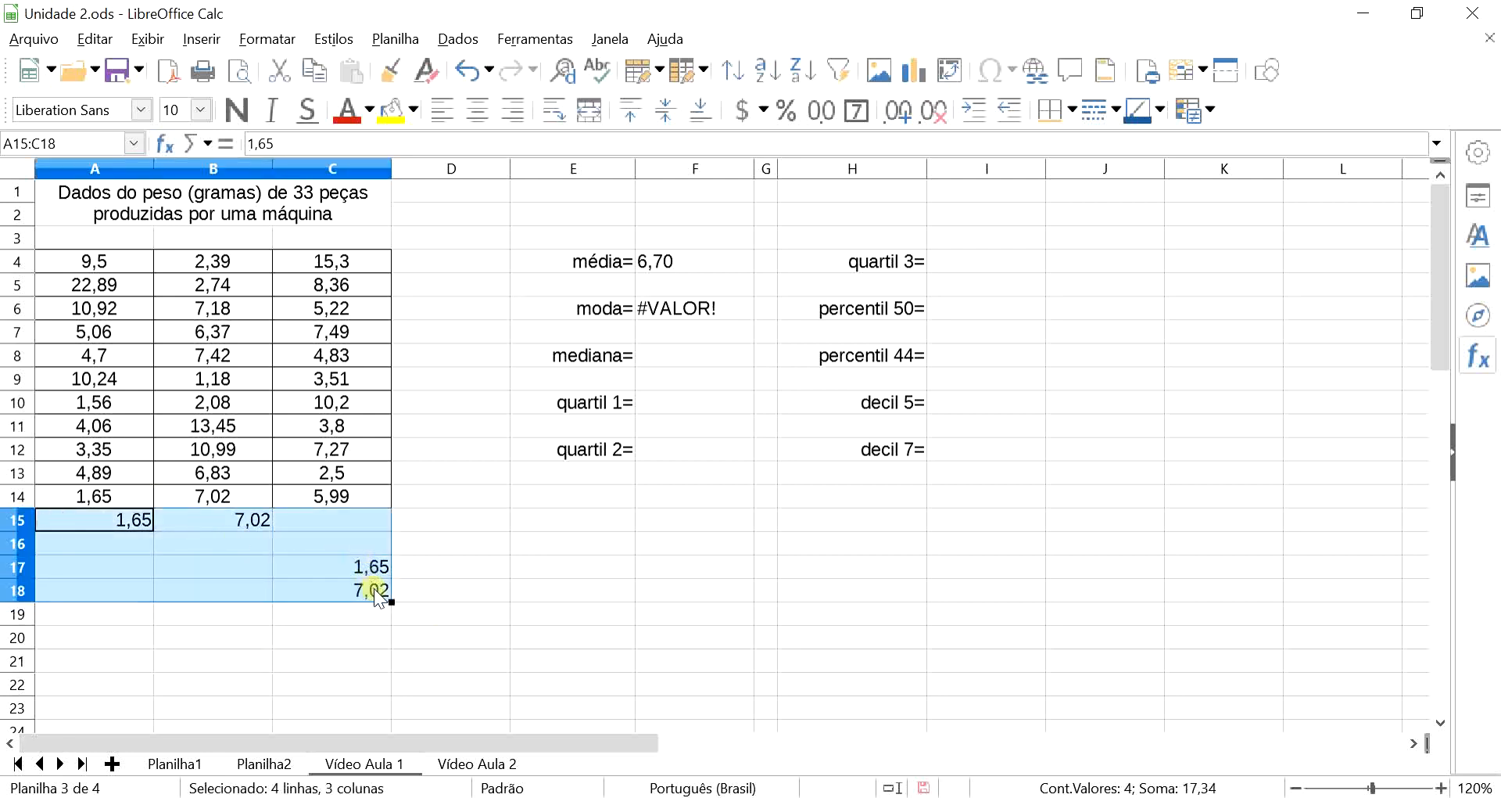
key("Delete")
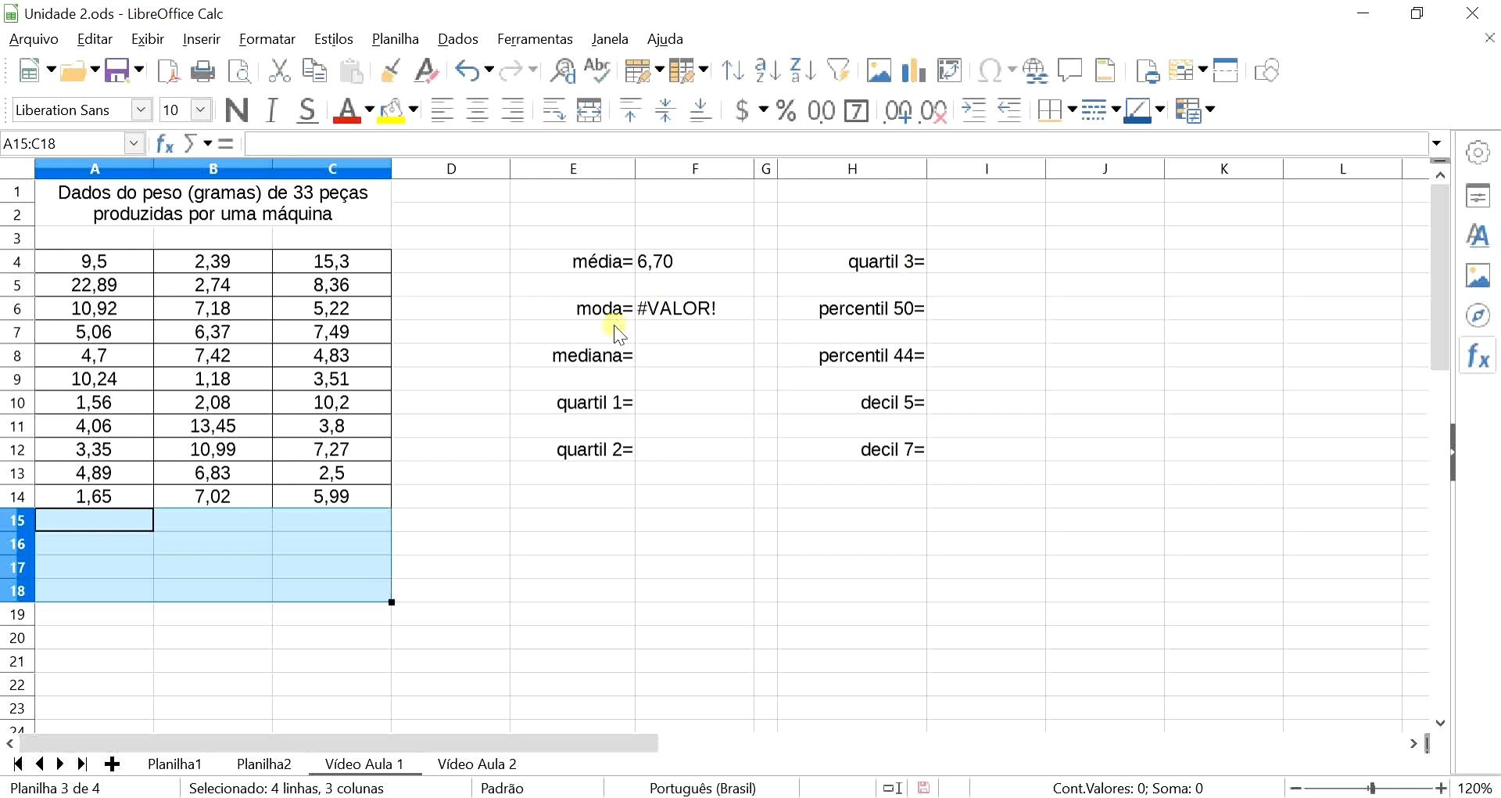
- Calculate the median of the weight data in F8 with =MED(A4:C14)
left_click(702, 352)
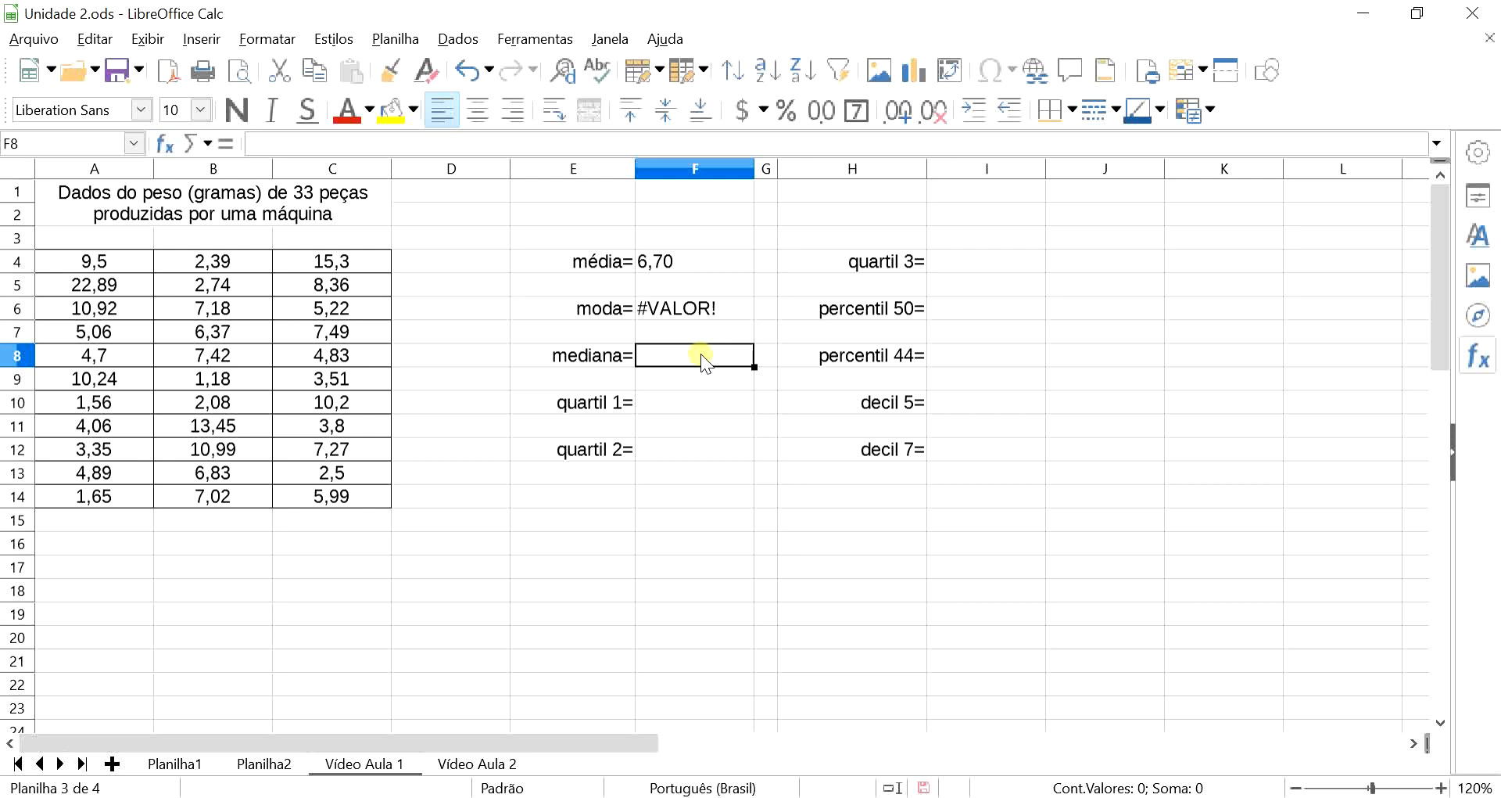
type("=med")
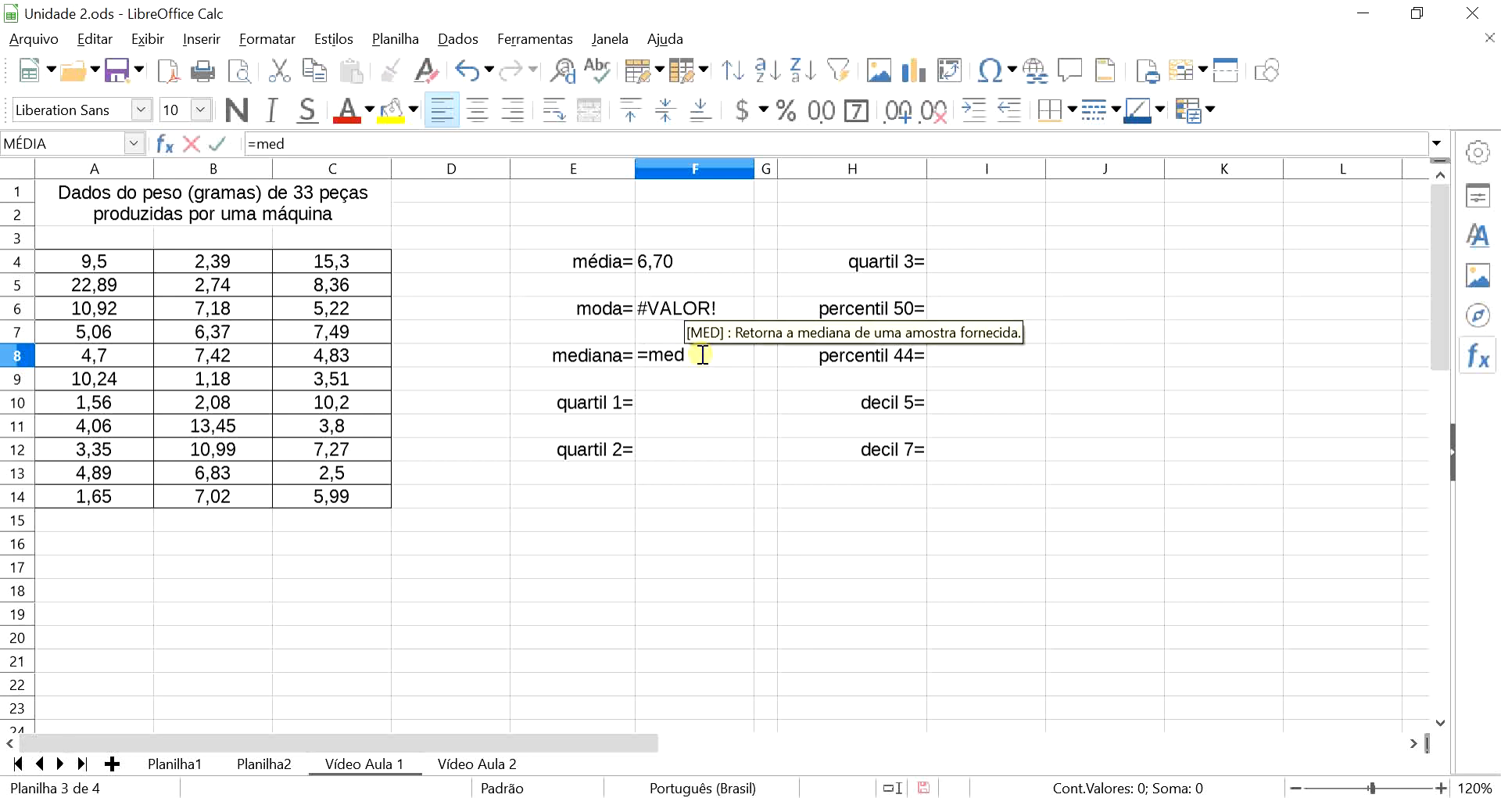
key("Return")
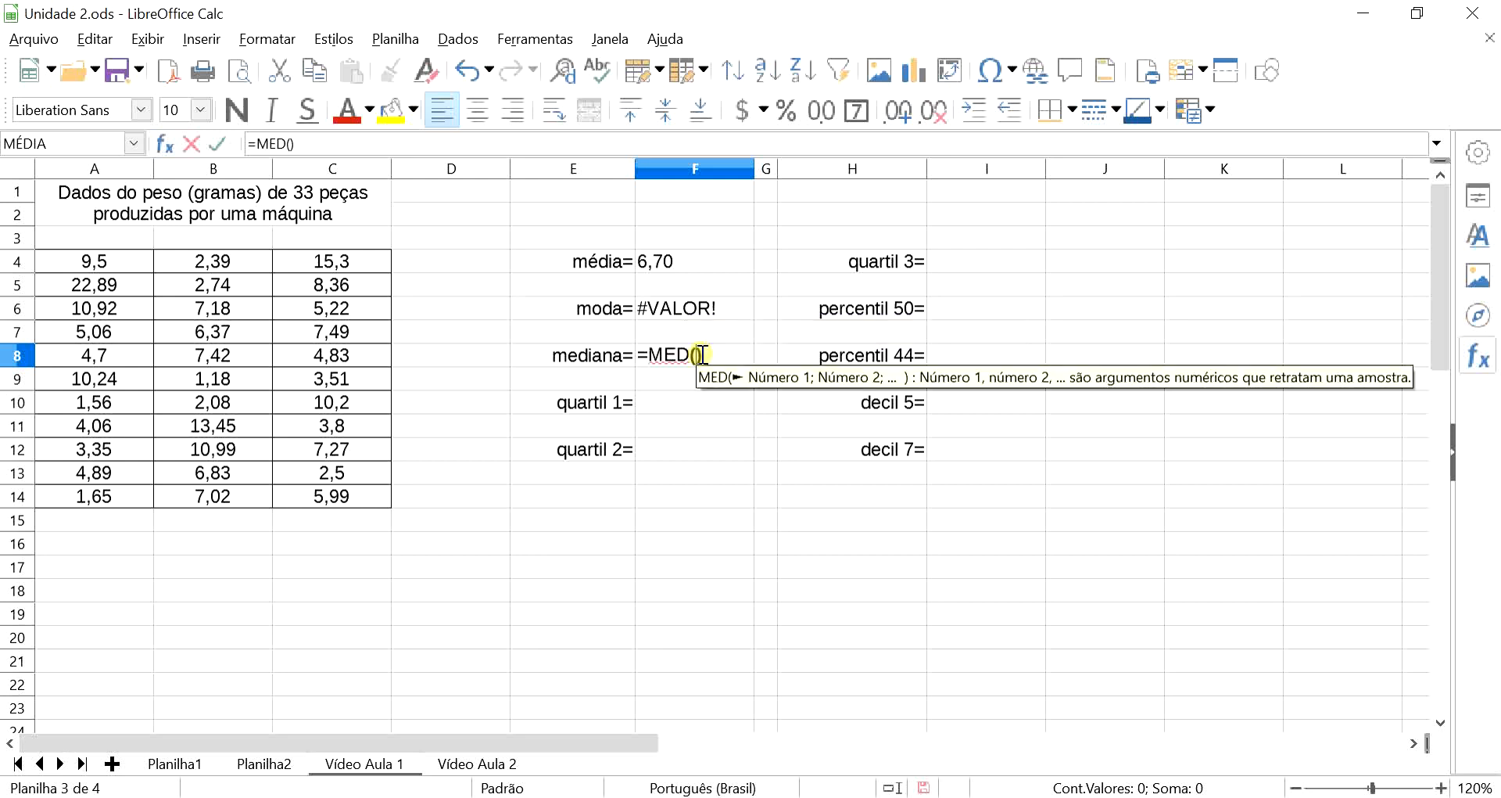
left_click_drag(106, 254, 354, 503)
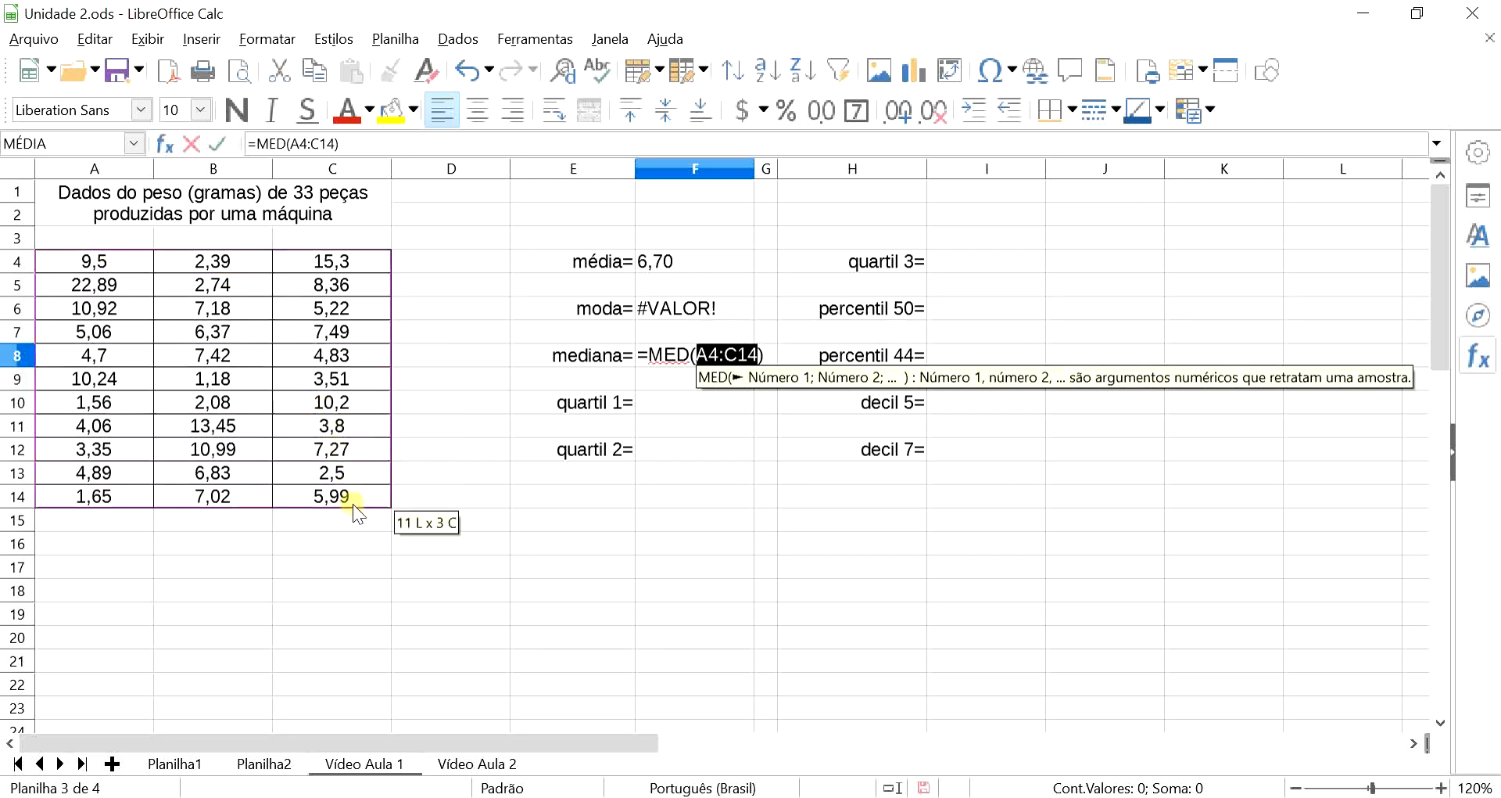
key("Return")
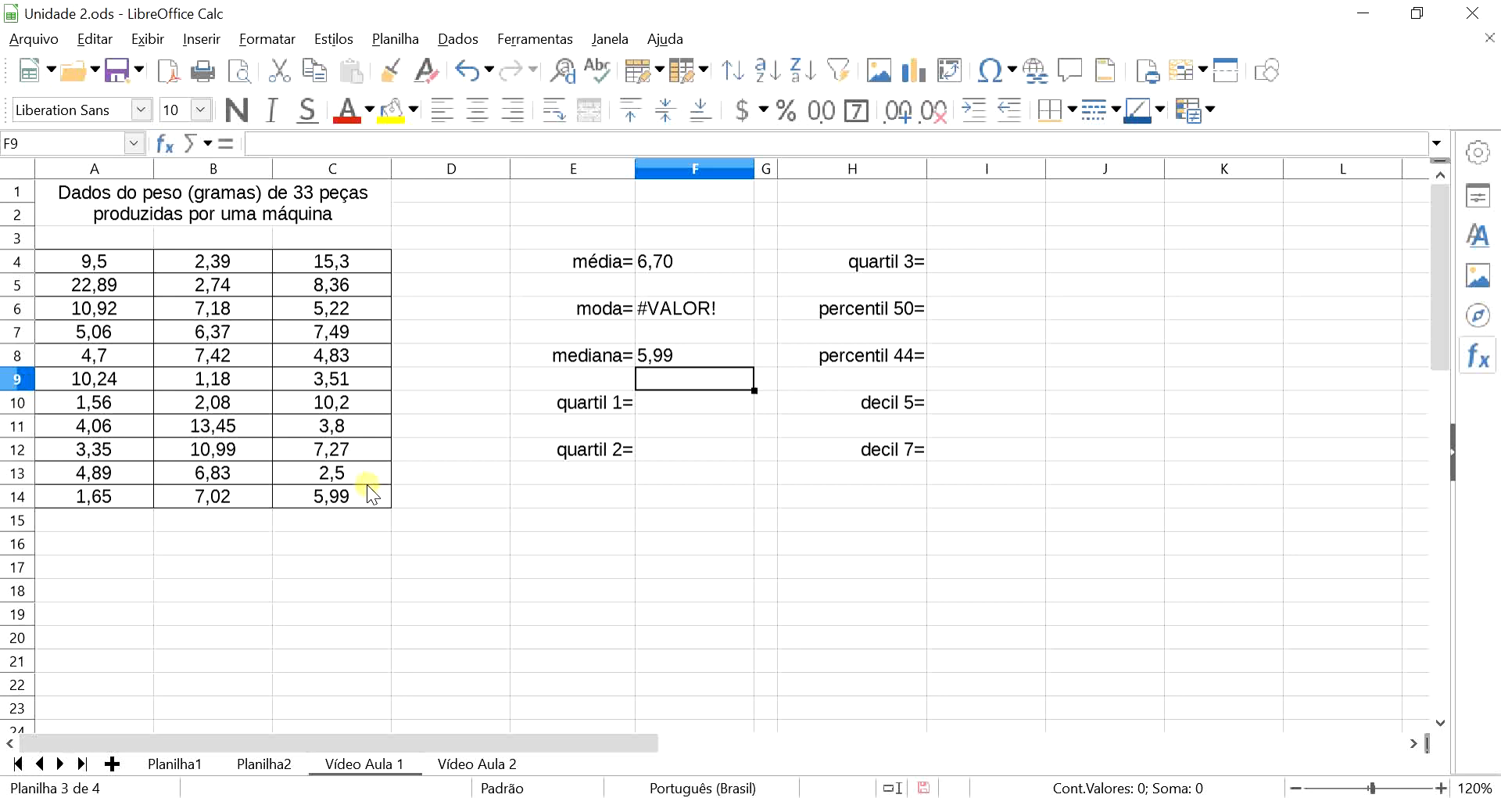
- Calculate the first quartile of the weight data in F10 with =QUARTIL(A4:C14;1)
key("Down")
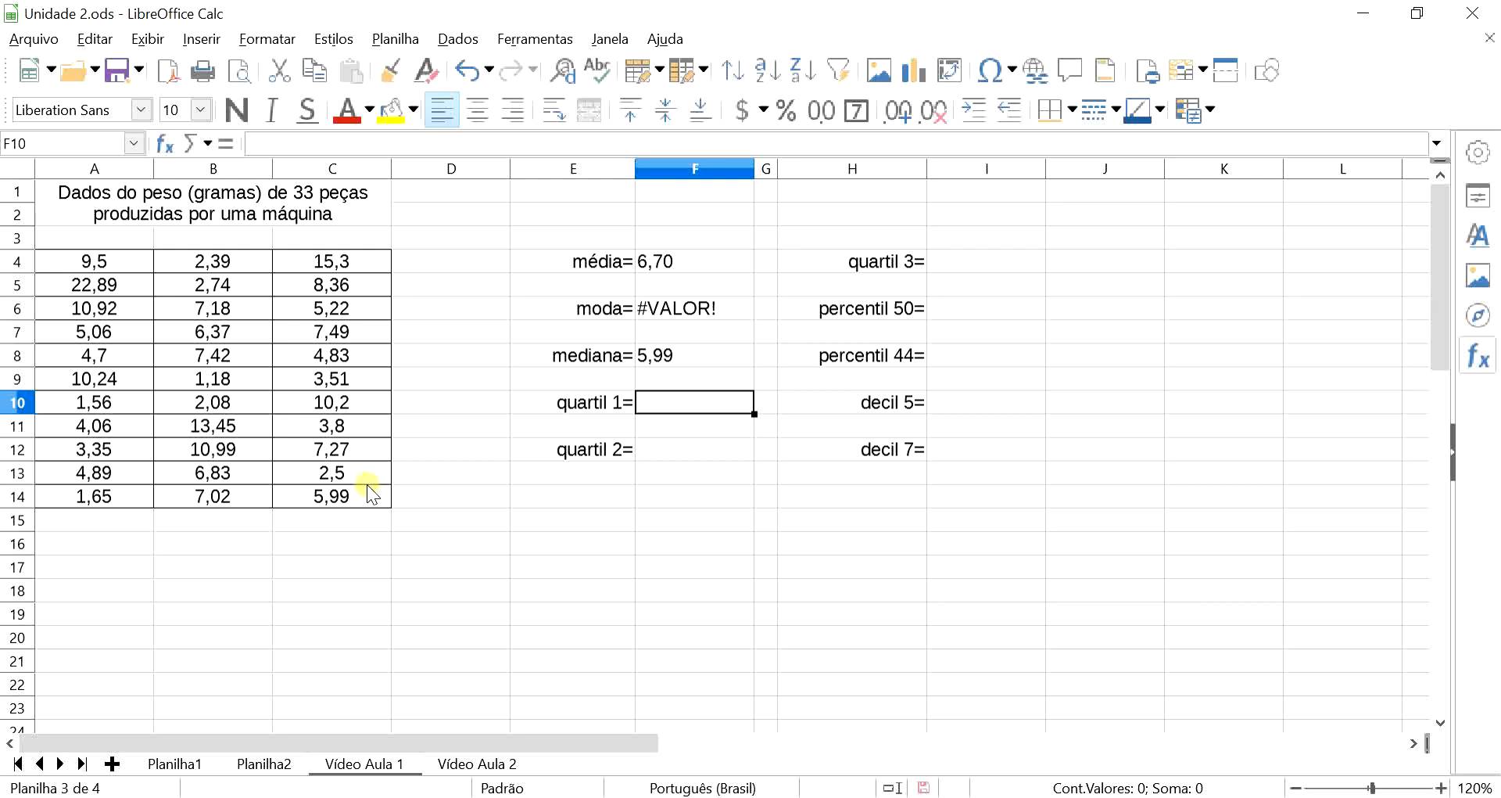
type("=quar")
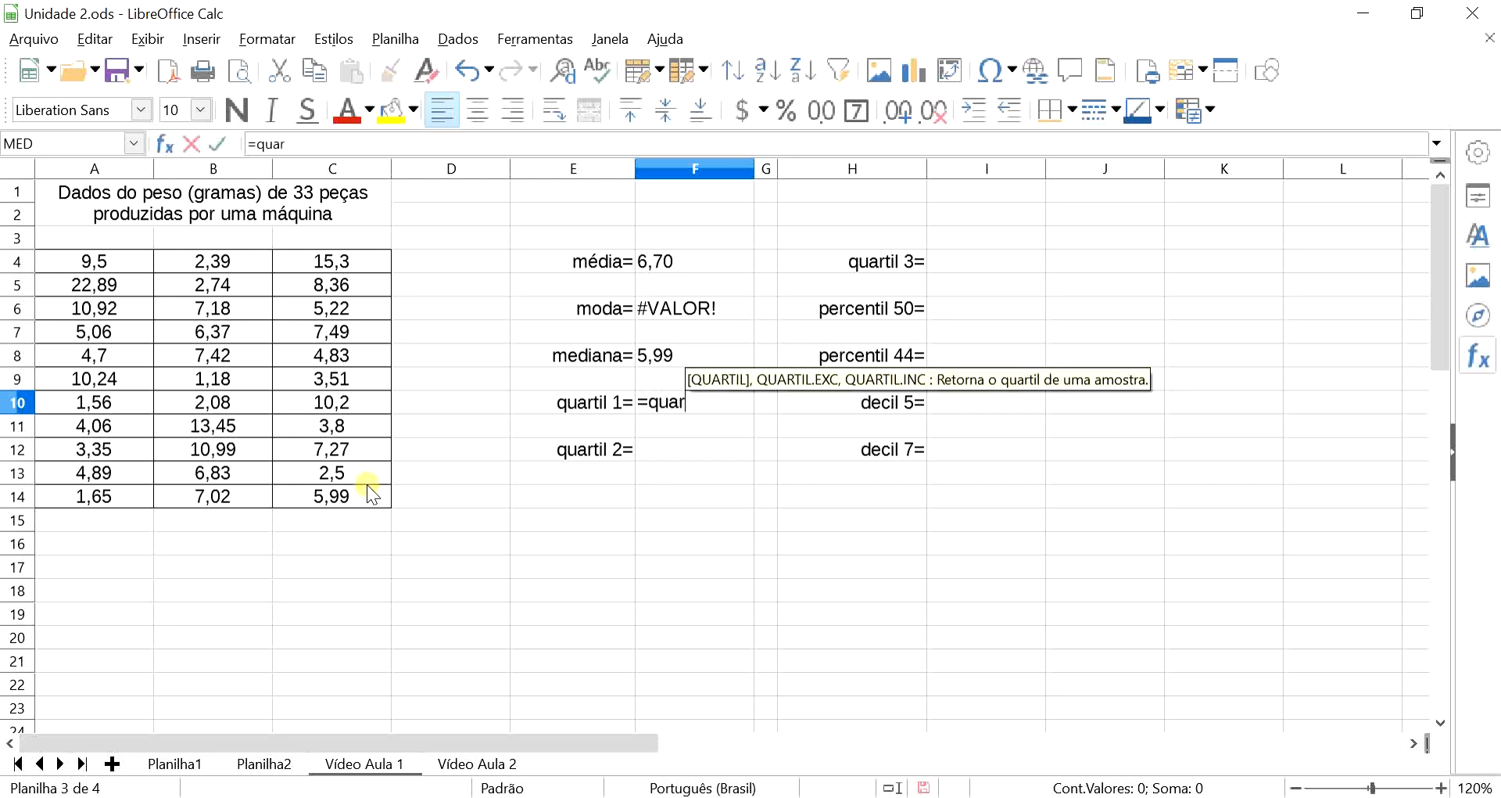
type("til")
key("Return")
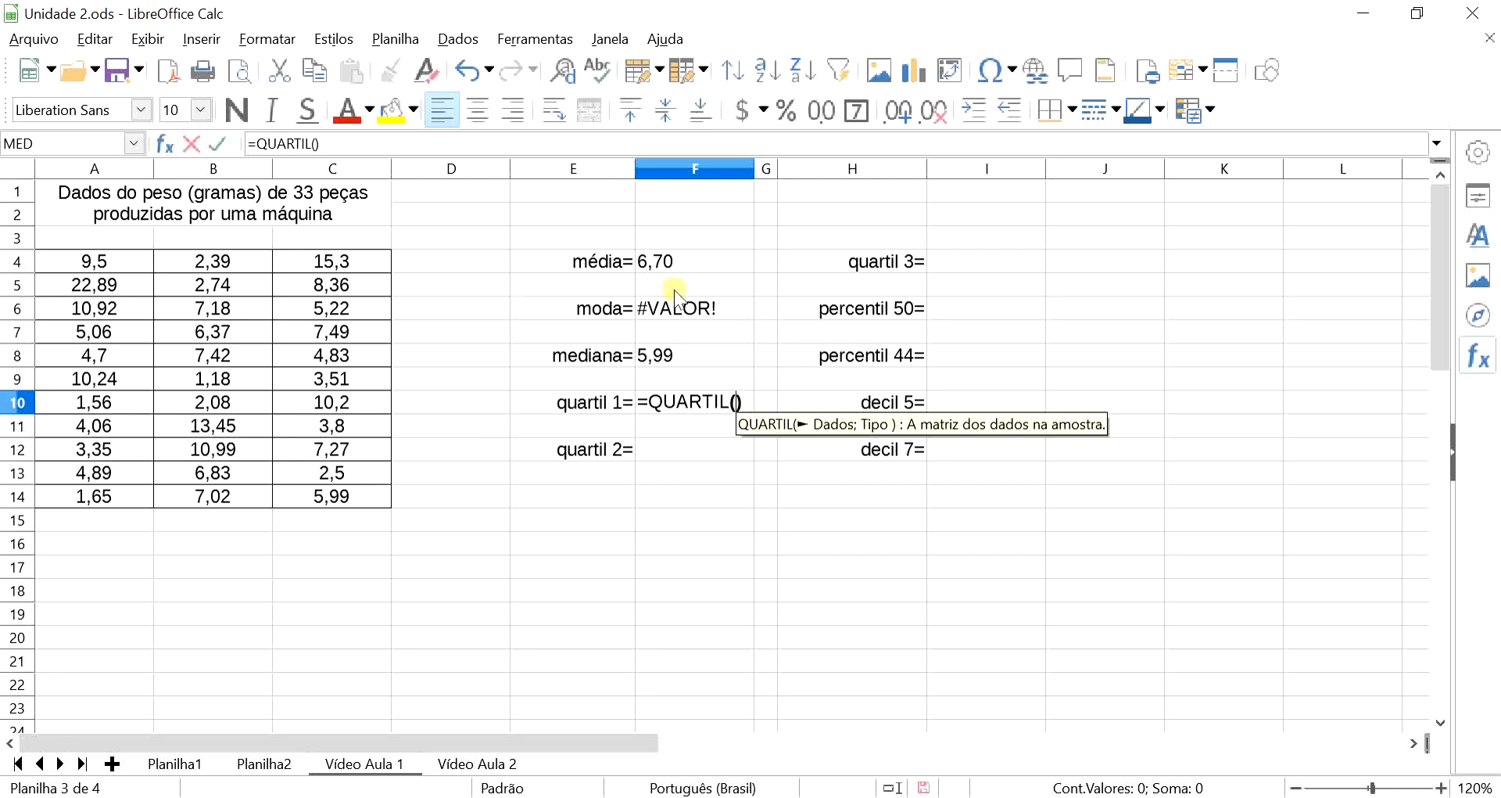
left_click_drag(88, 263, 370, 492)
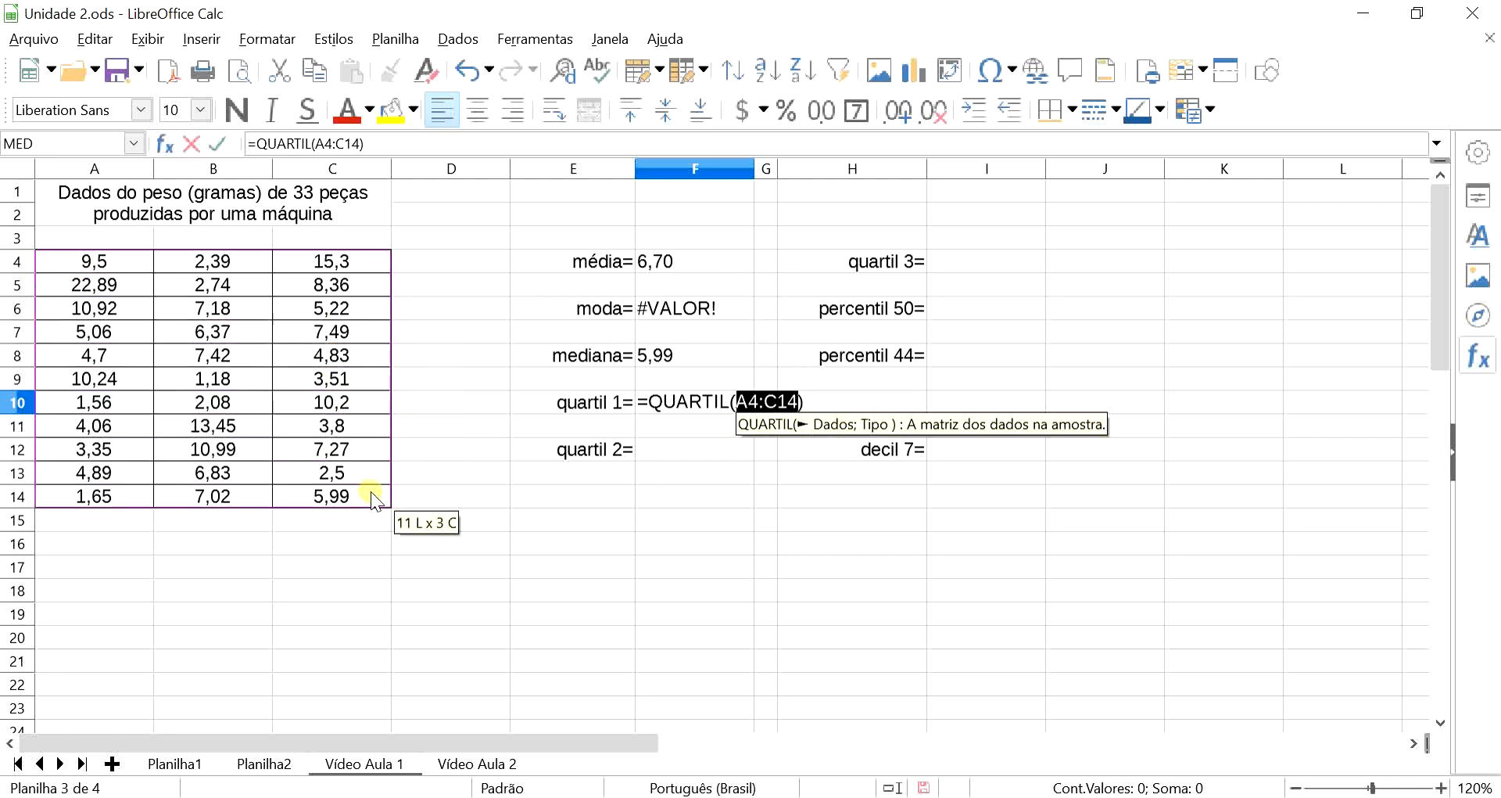
type(";")
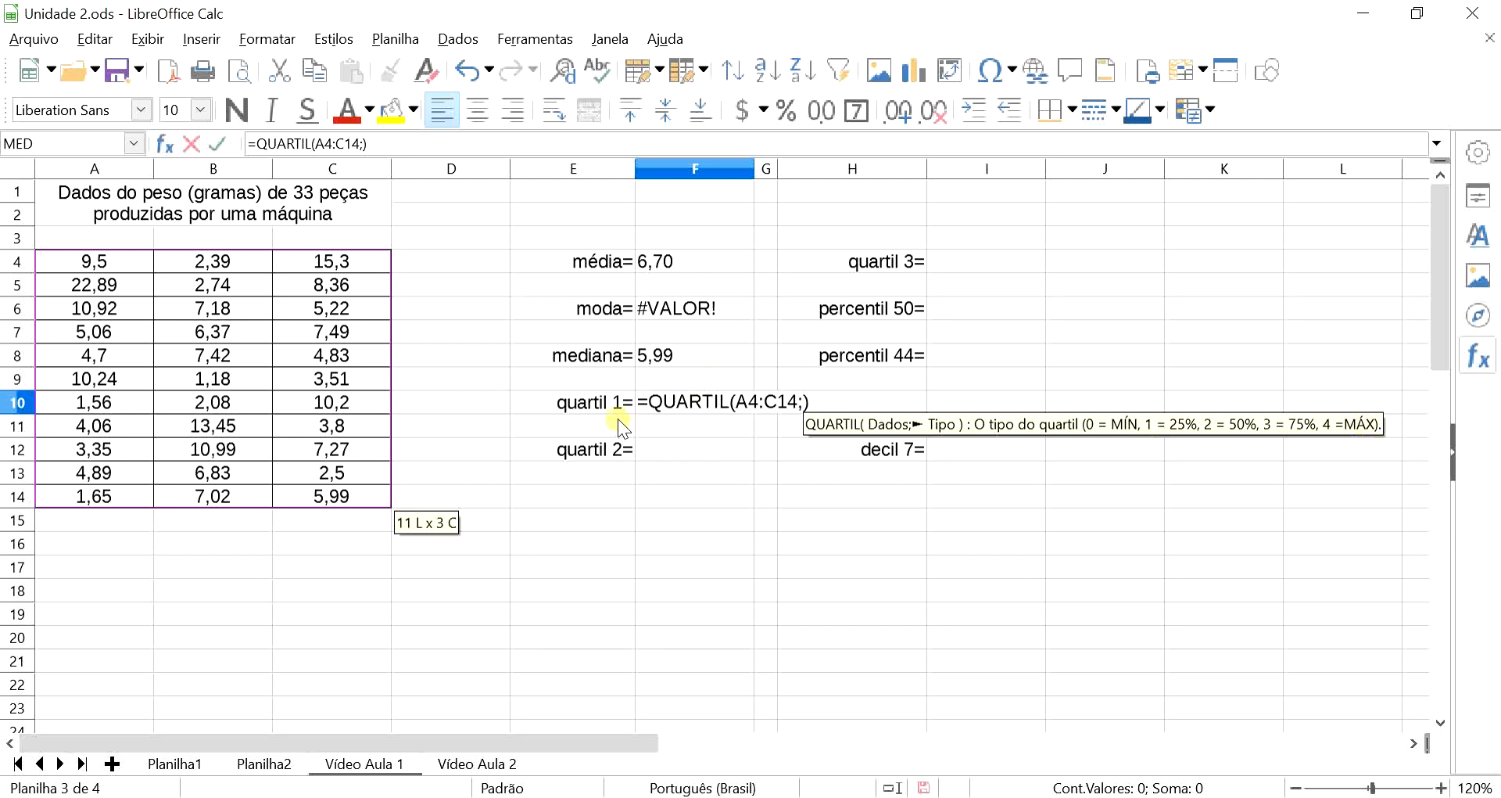
type("1")
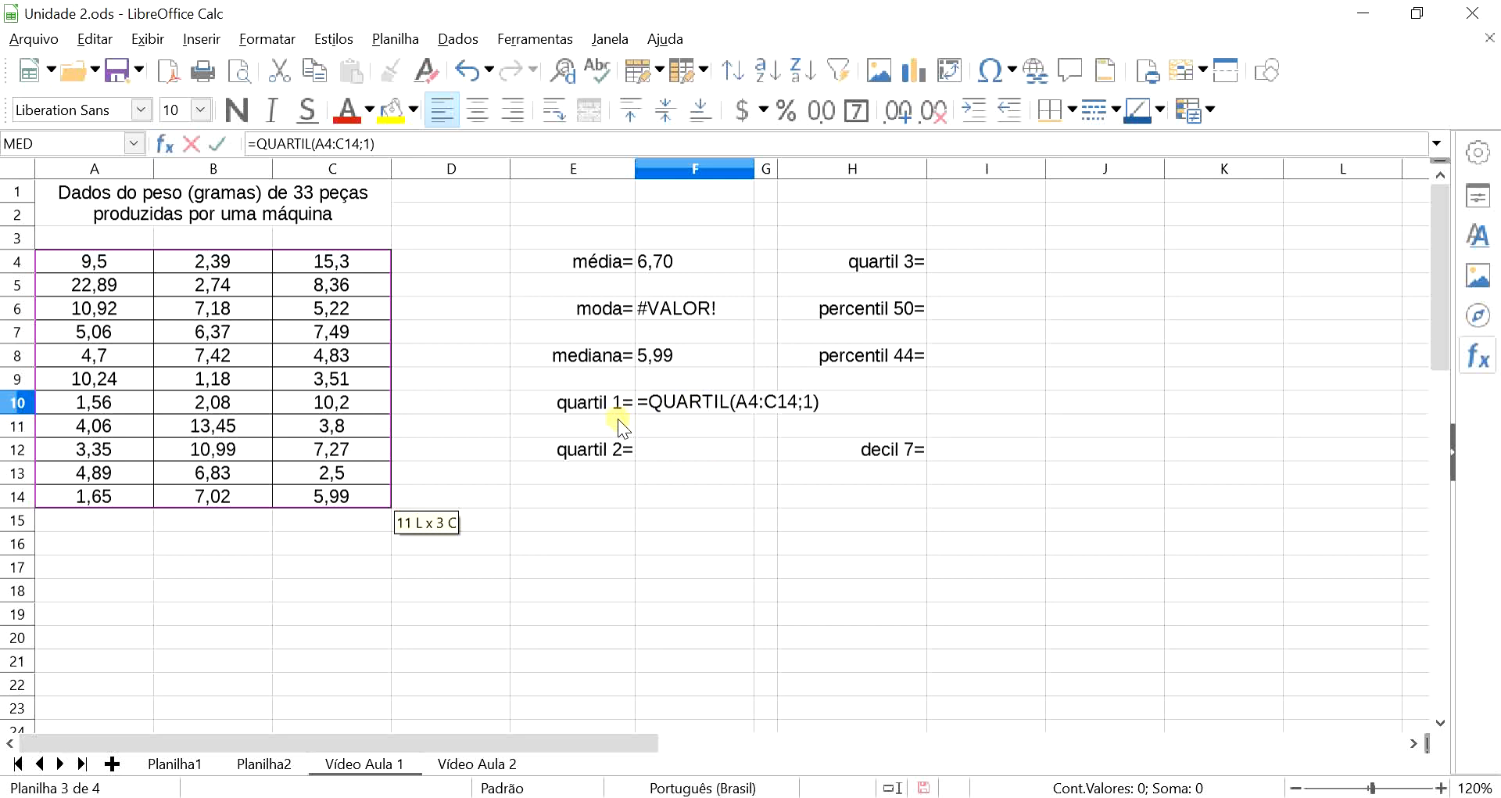
key("Return")
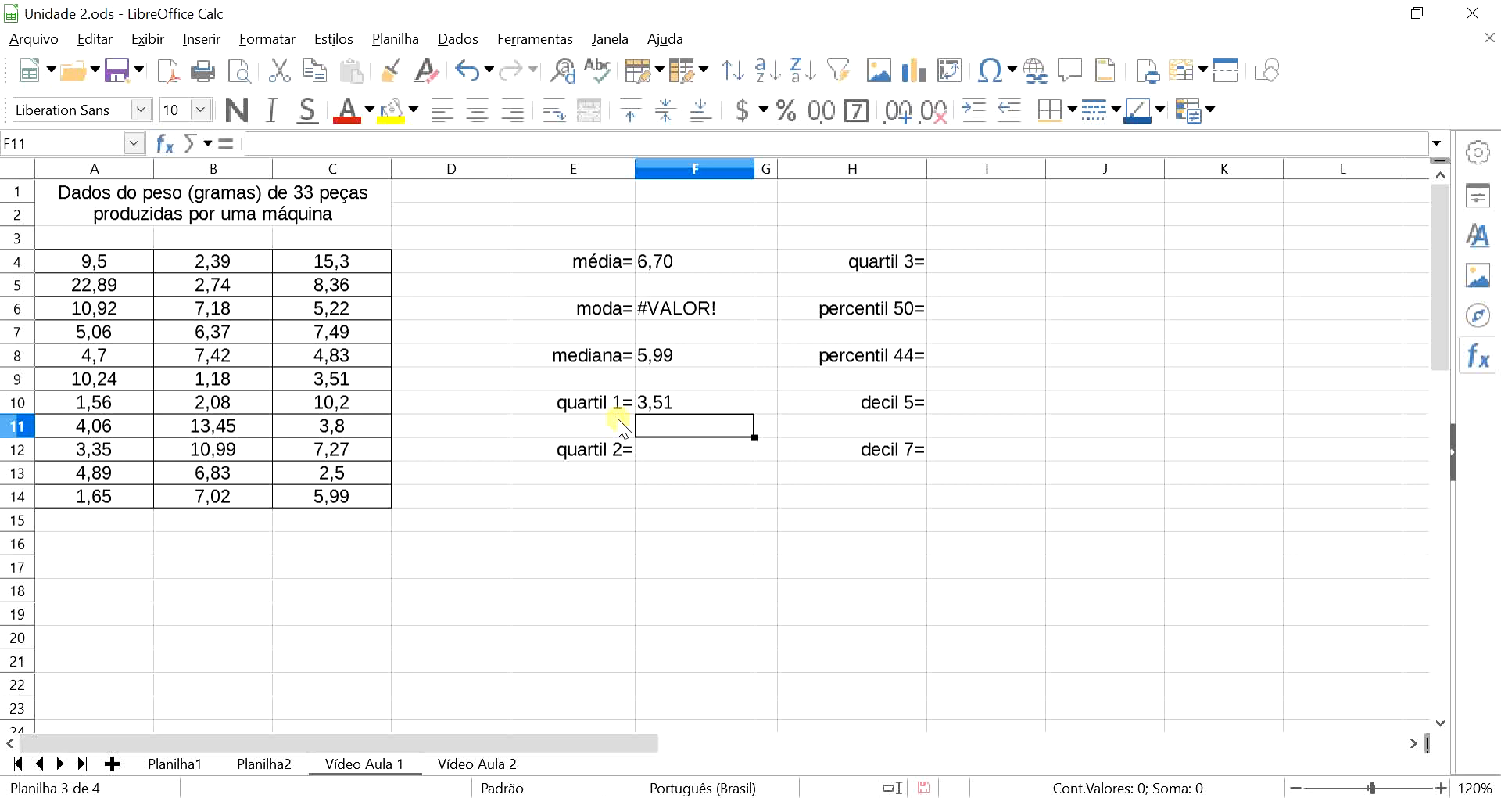
- Calculate the second quartile in F12 with =QUARTIL(A4:C14;2) and compare it with the median row
key("Down")
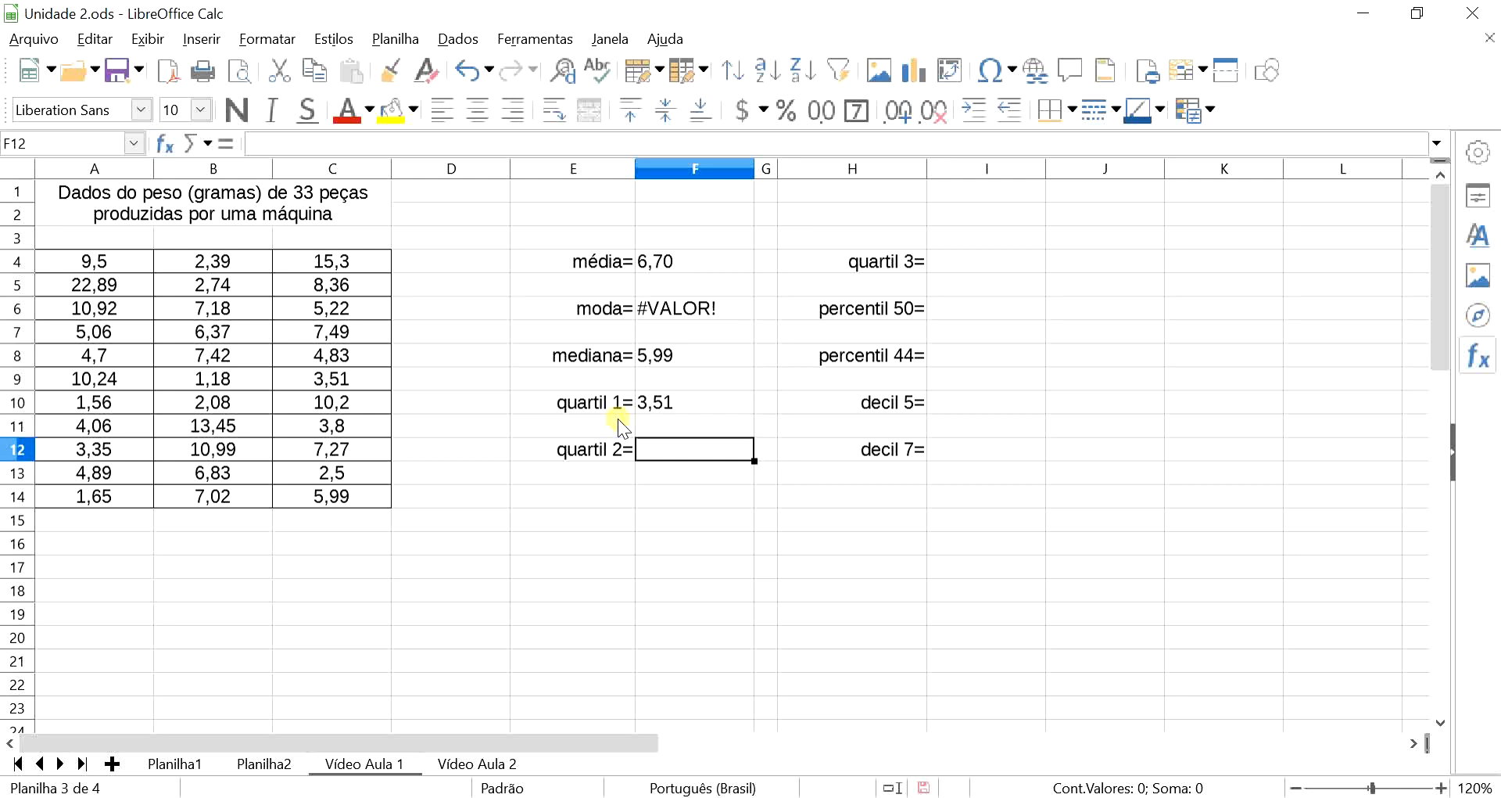
type("=quartil")
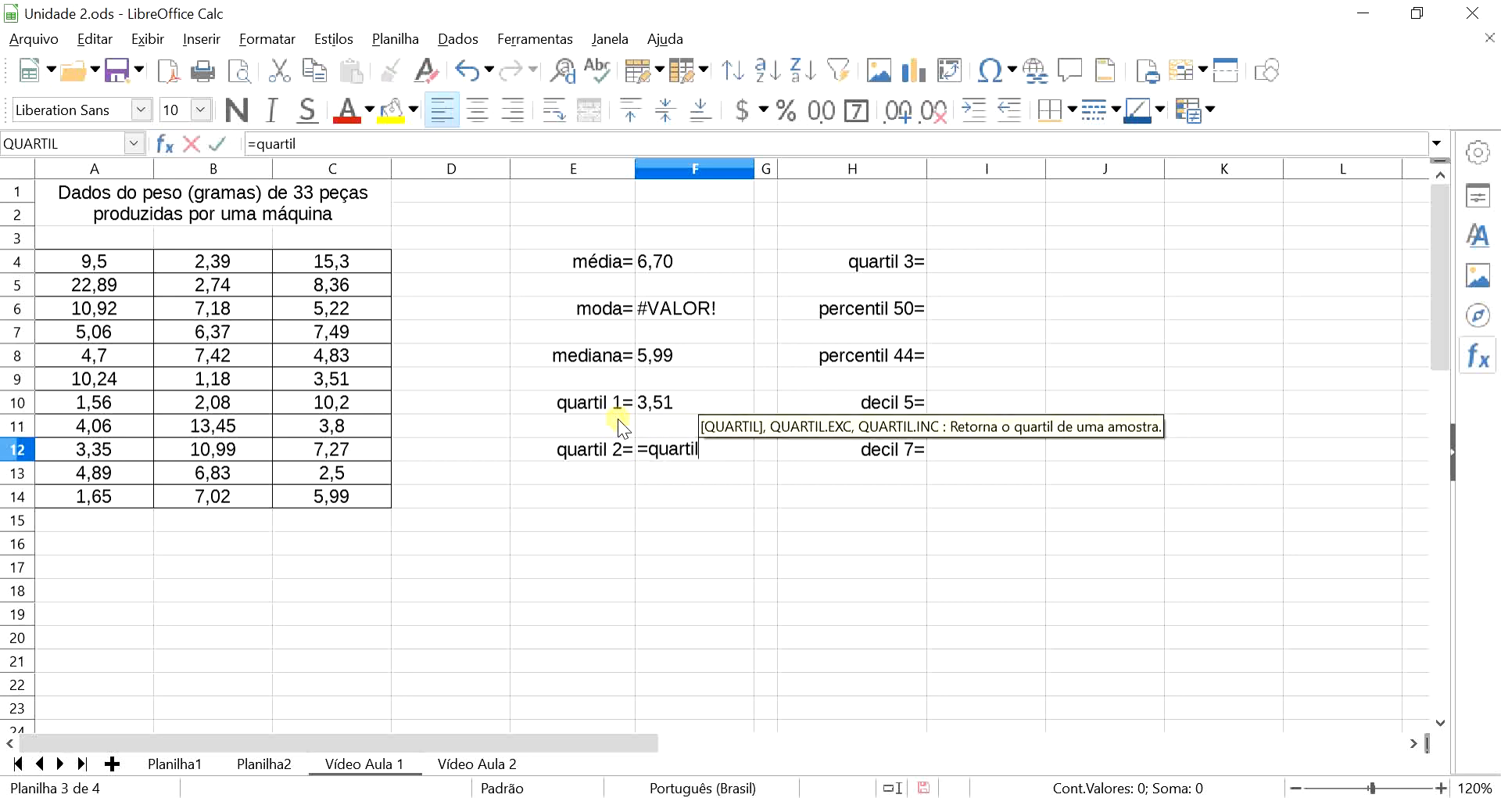
key("Return")
left_click_drag(72, 264, 360, 493)
type(";")
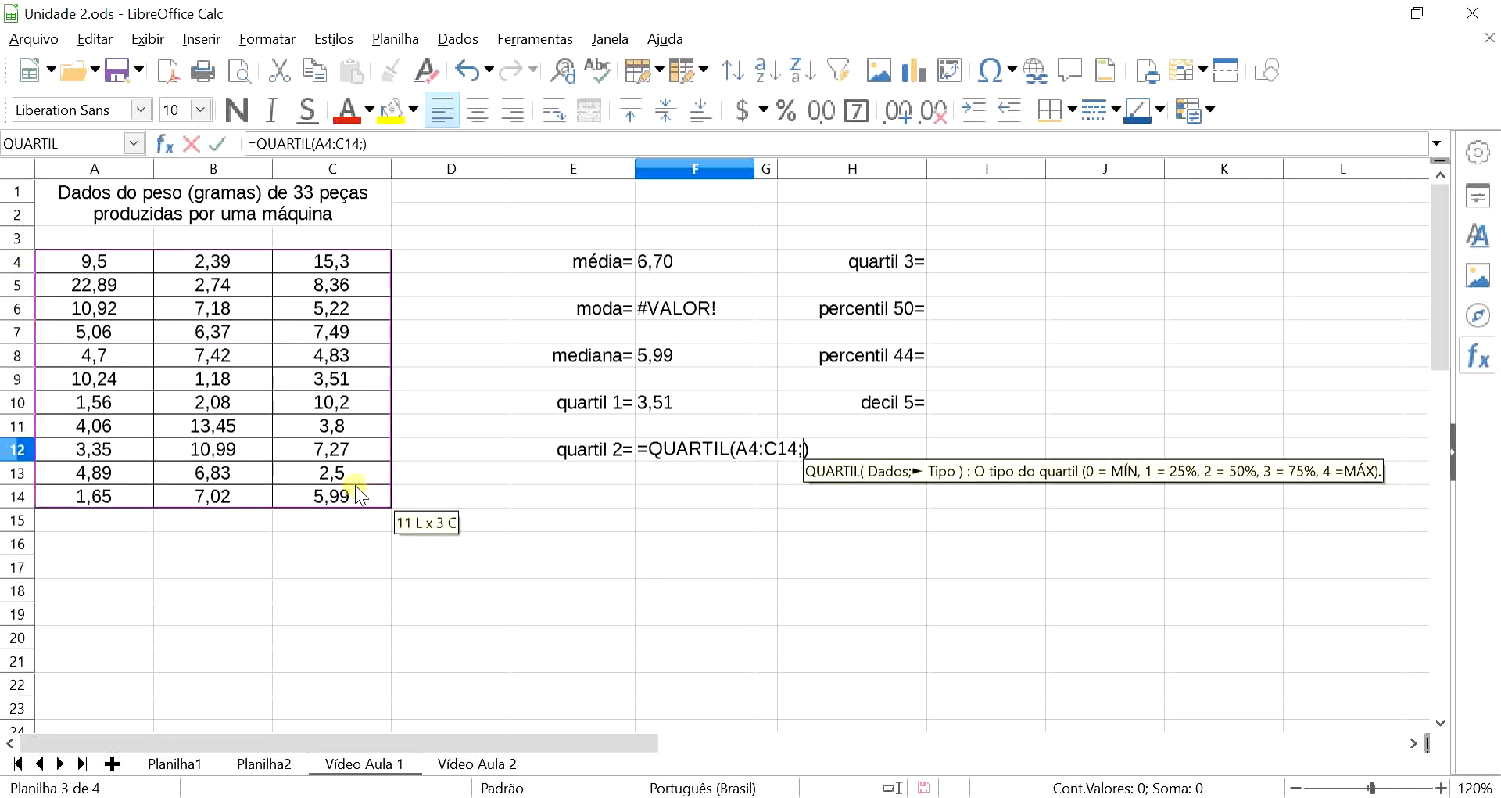
type("2")
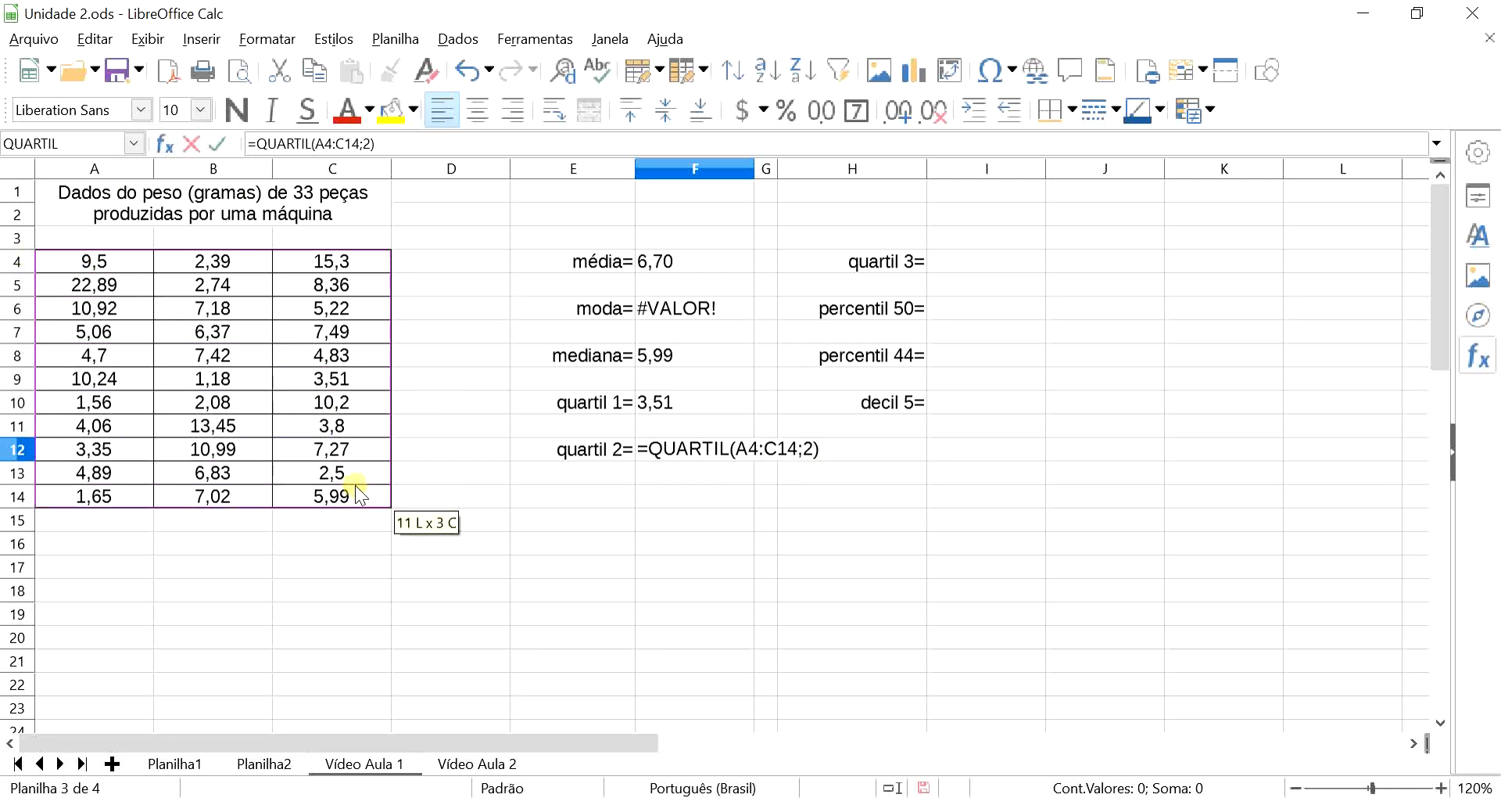
key("Return")
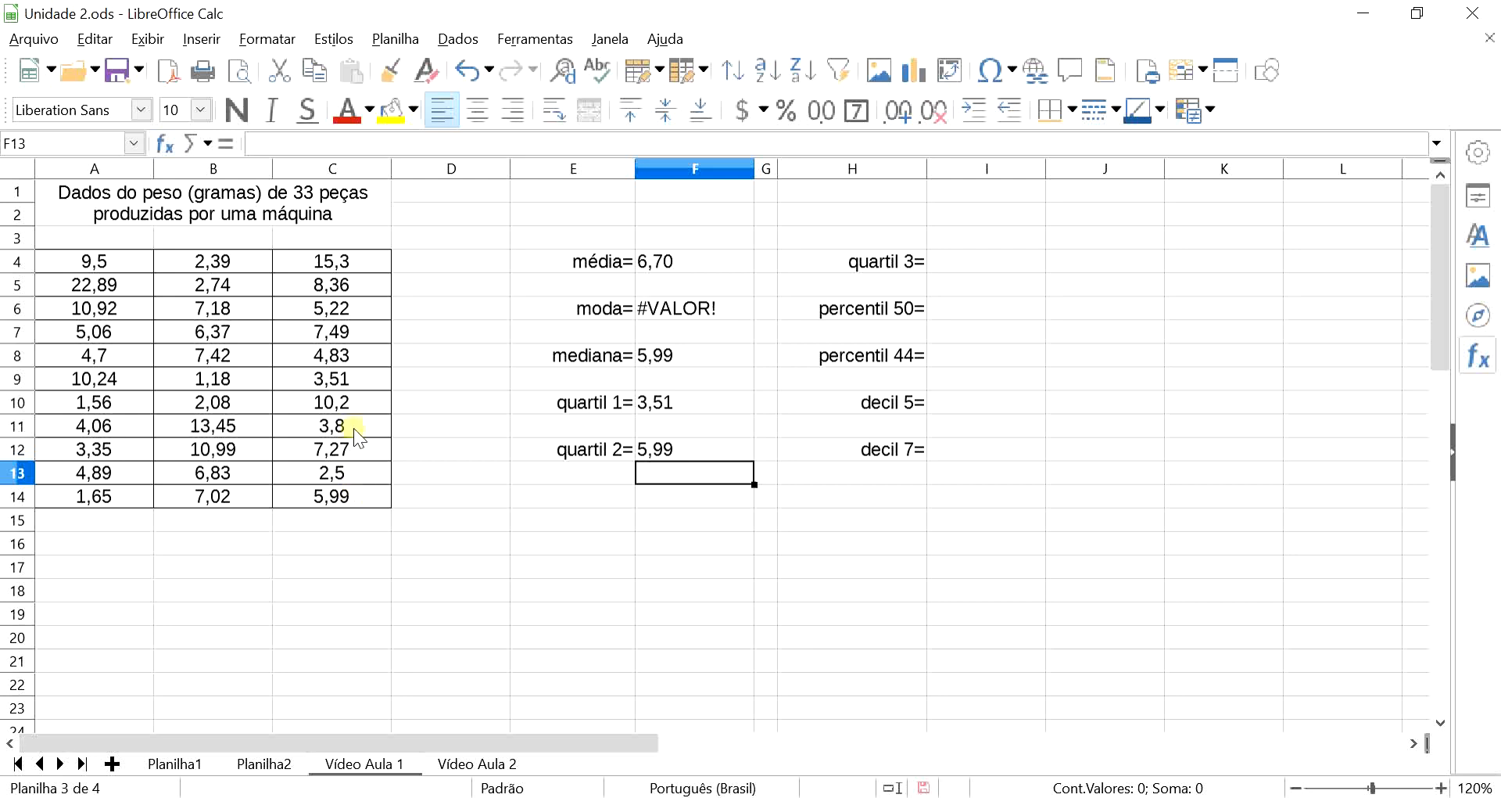
left_click_drag(552, 458, 669, 446)
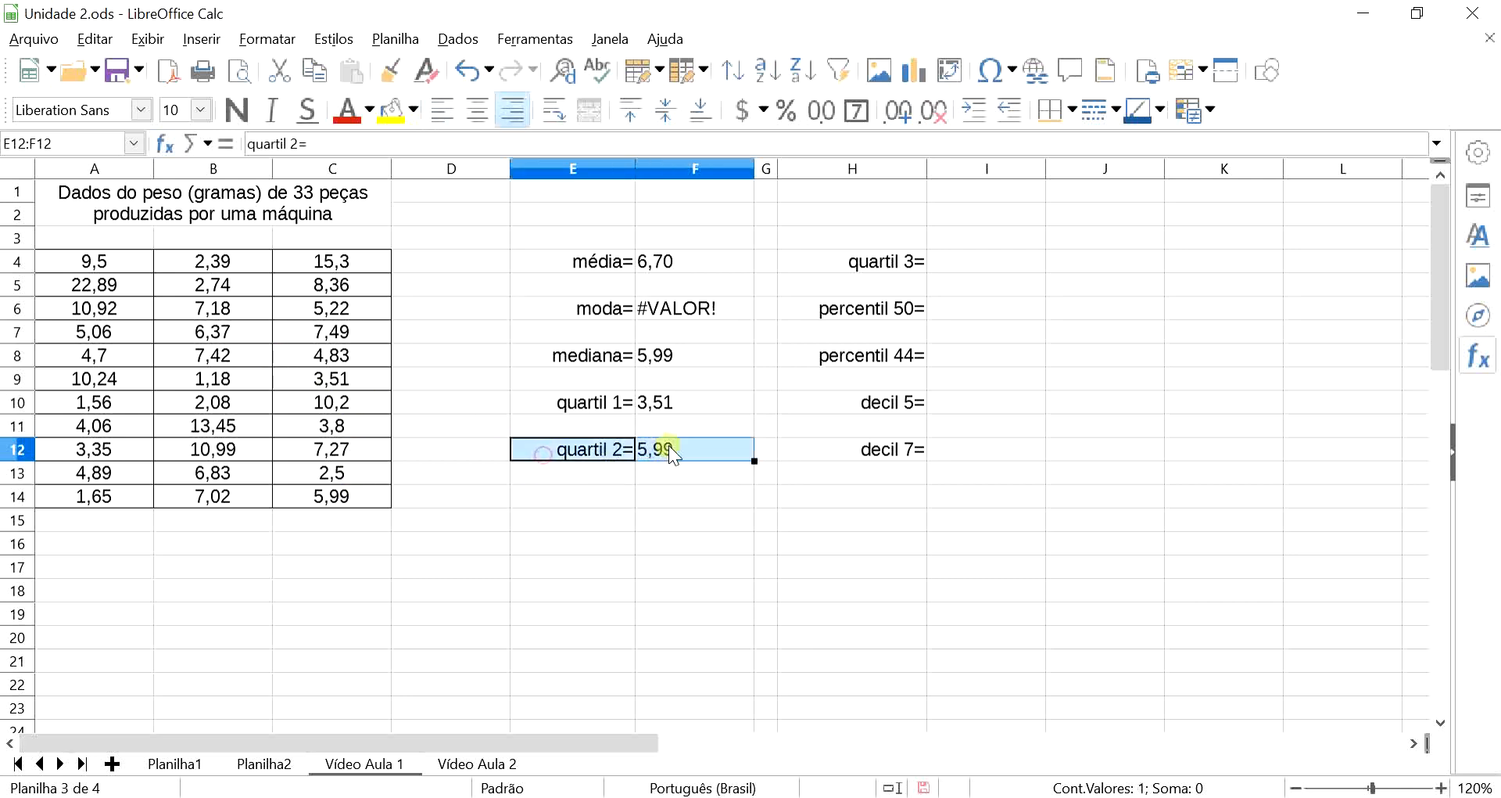
left_click_drag(557, 354, 661, 355, "ctrl")
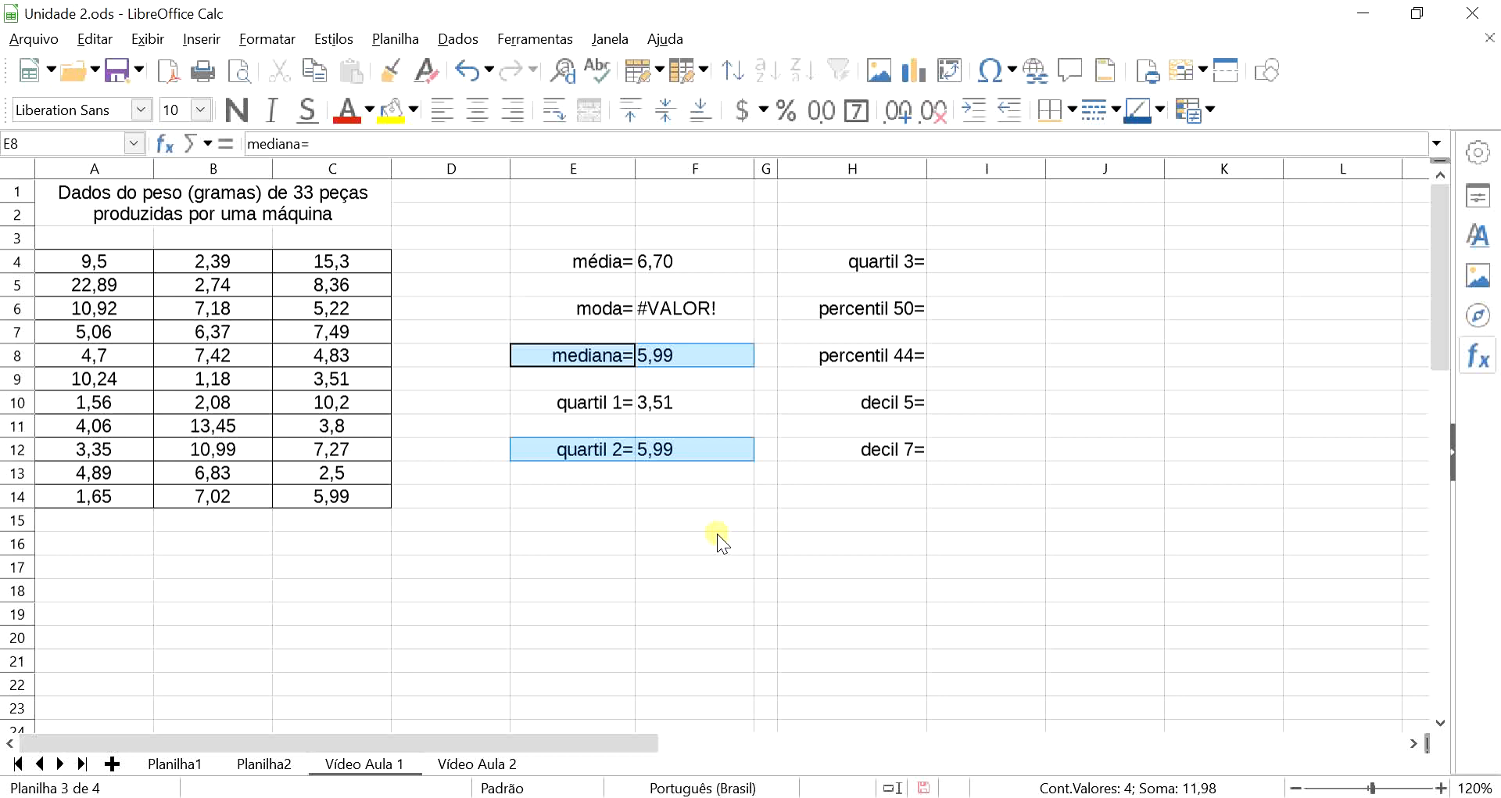
left_click(709, 457)
- Calculate the third quartile in I4 with =QUARTIL(A4:C14;3) and left-align the result cells I4:I12
left_click(964, 264)
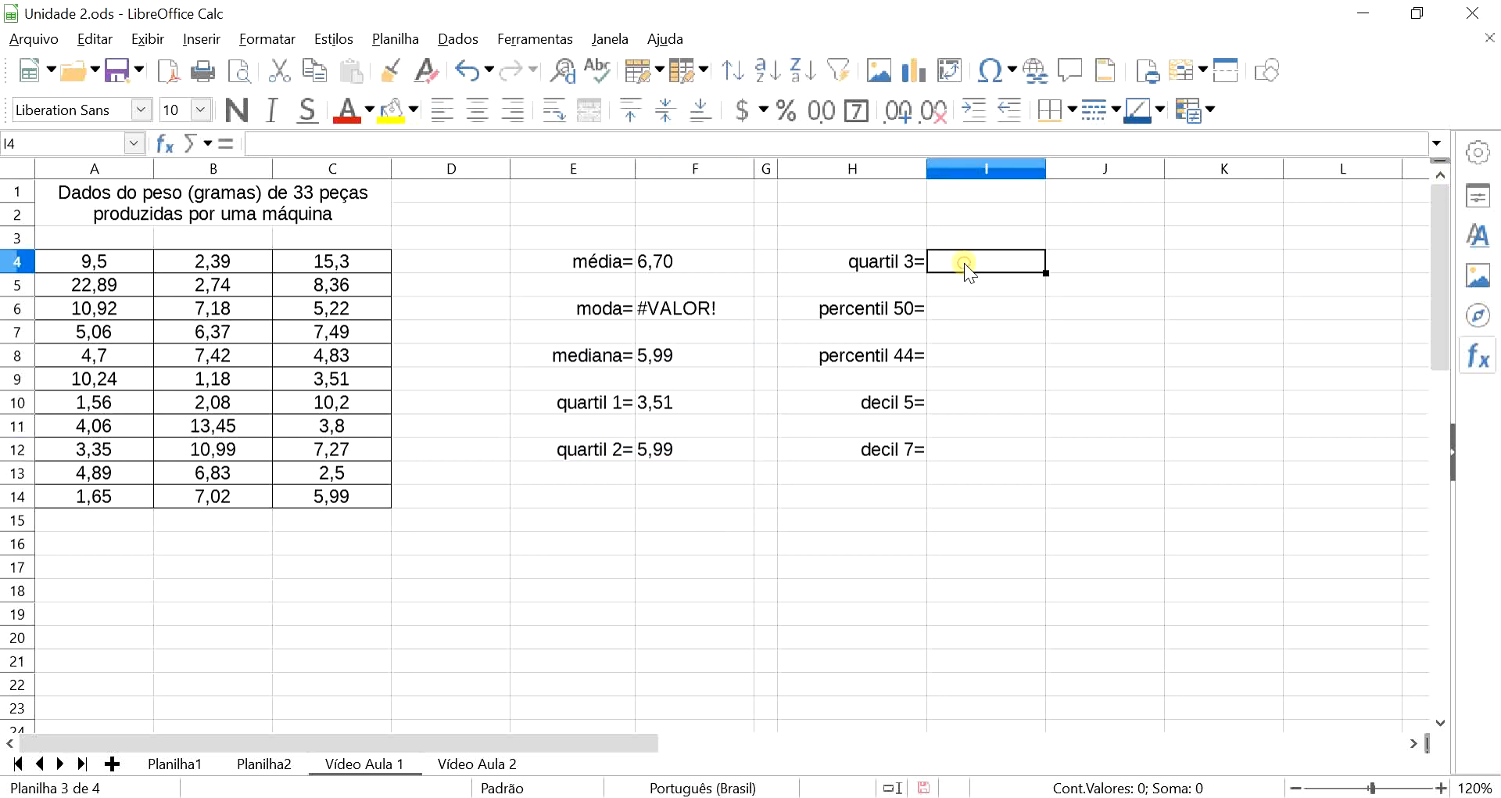
type("=quartil")
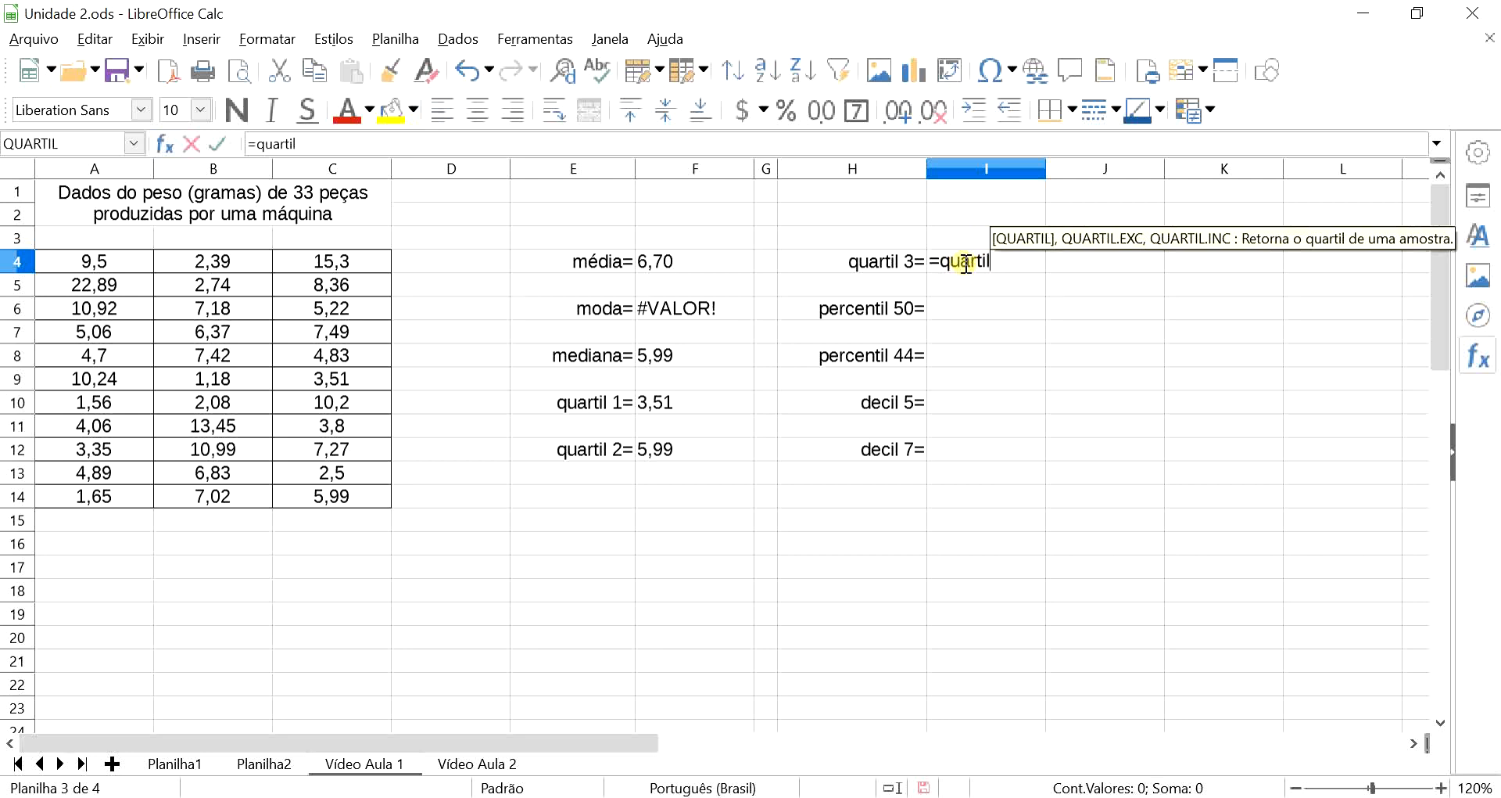
key("Return")
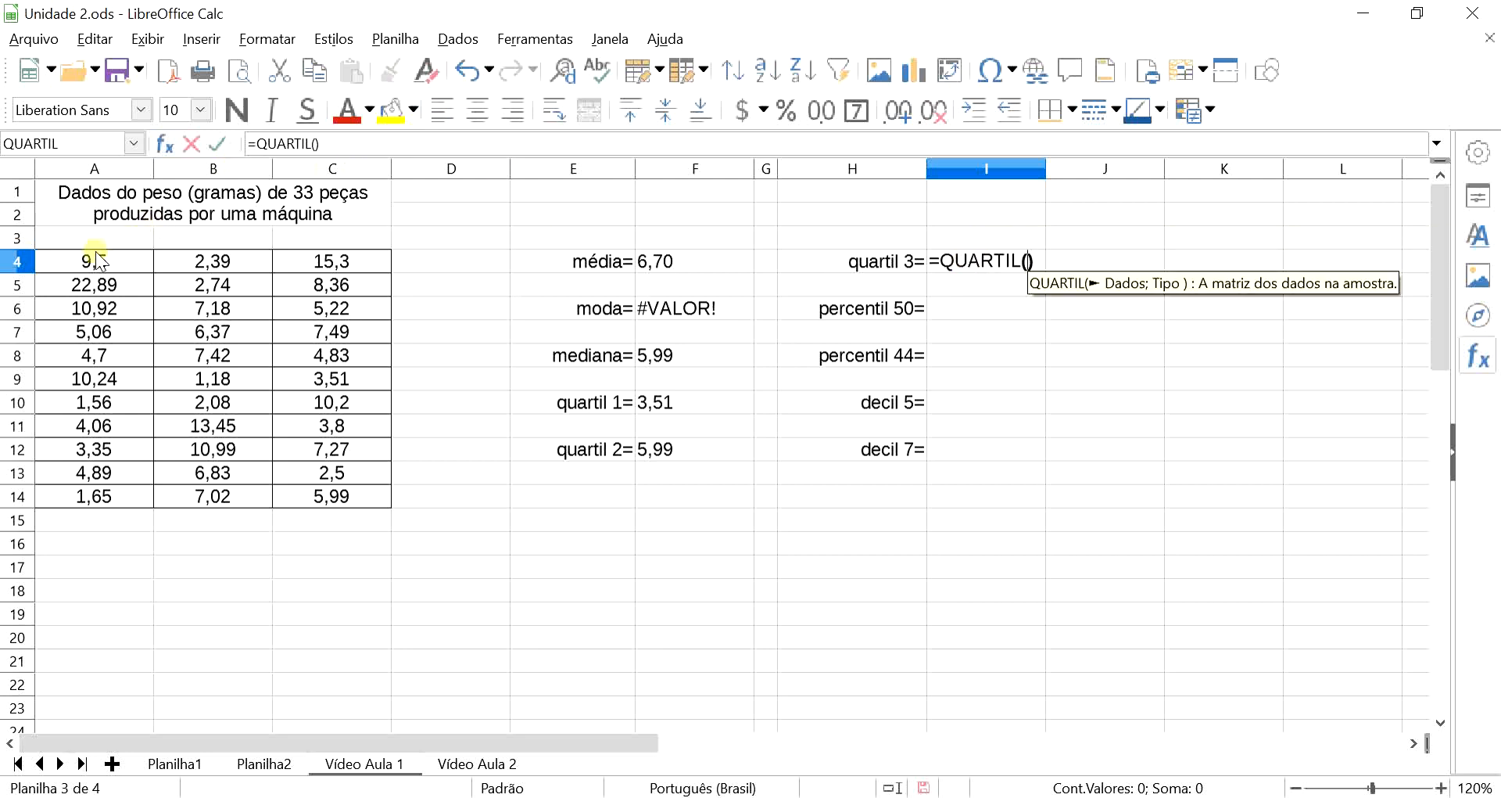
left_click_drag(94, 261, 355, 499)
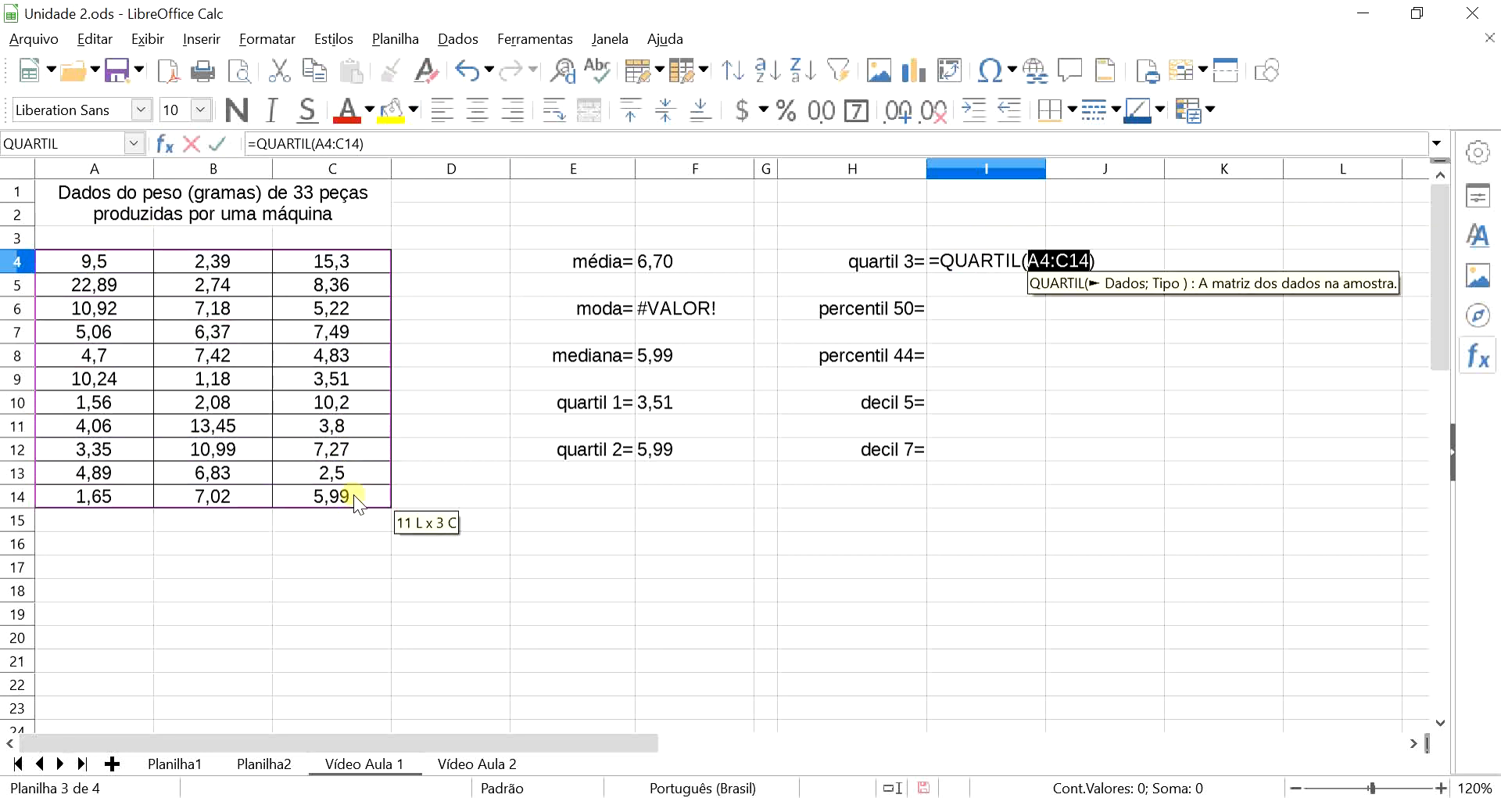
type(";3")
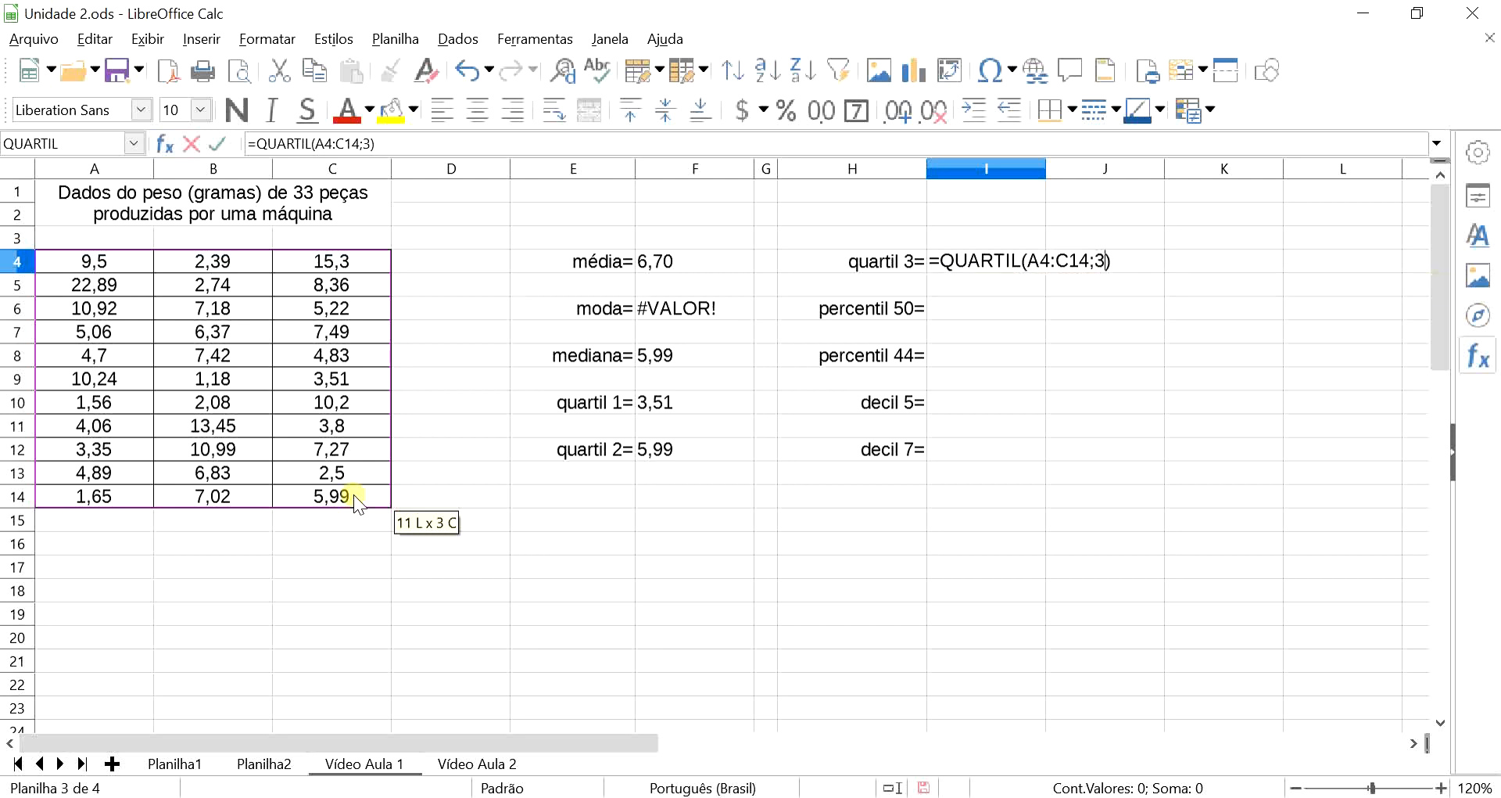
key("Return")
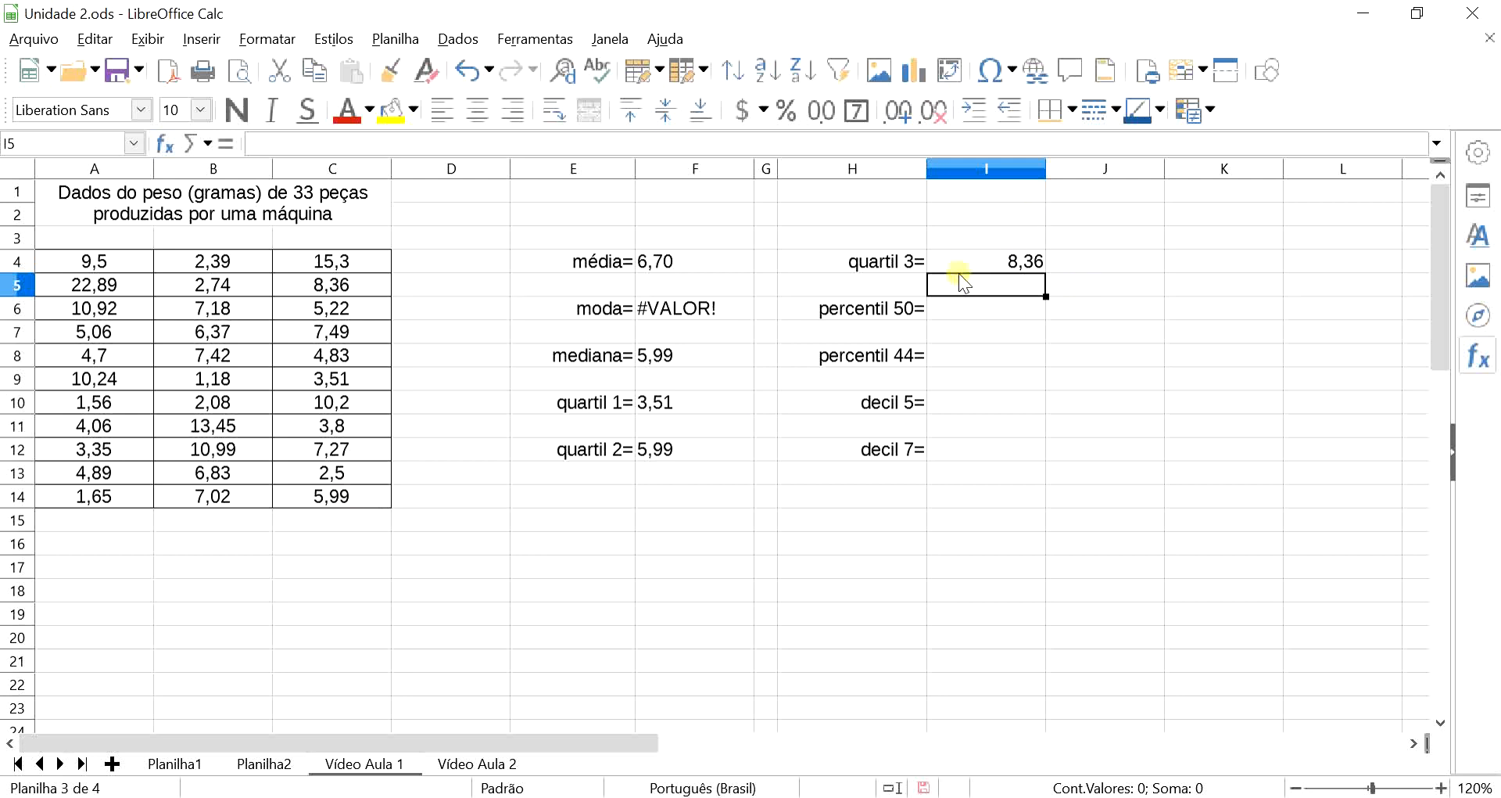
left_click_drag(966, 267, 970, 449)
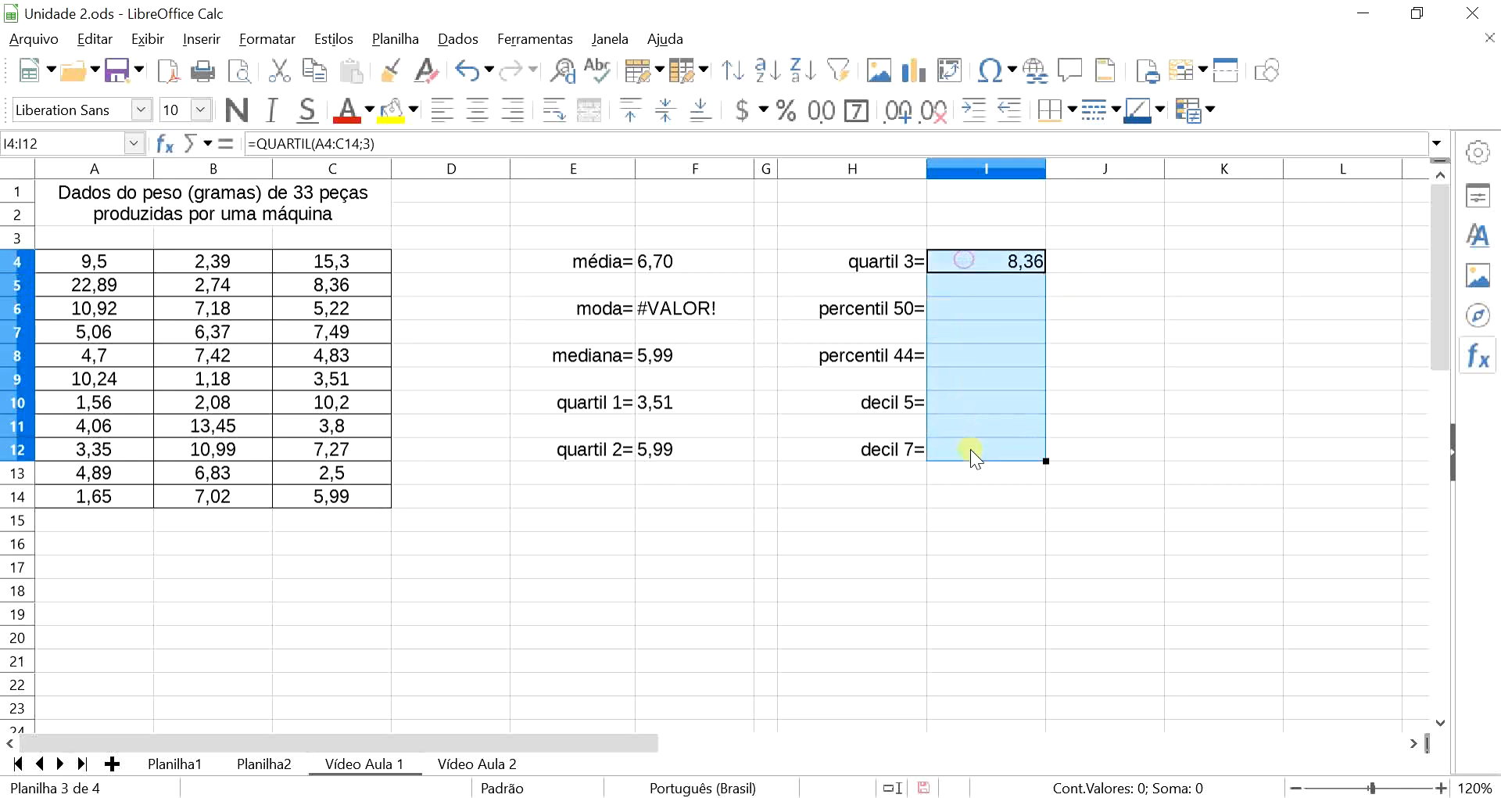
left_click(447, 122)
- Calculate the 50th percentile in I6 with =PERCENTIL(A4:C14;0,5) and compare its row with the quartile 2, median and decile 5 rows
left_click(982, 308)
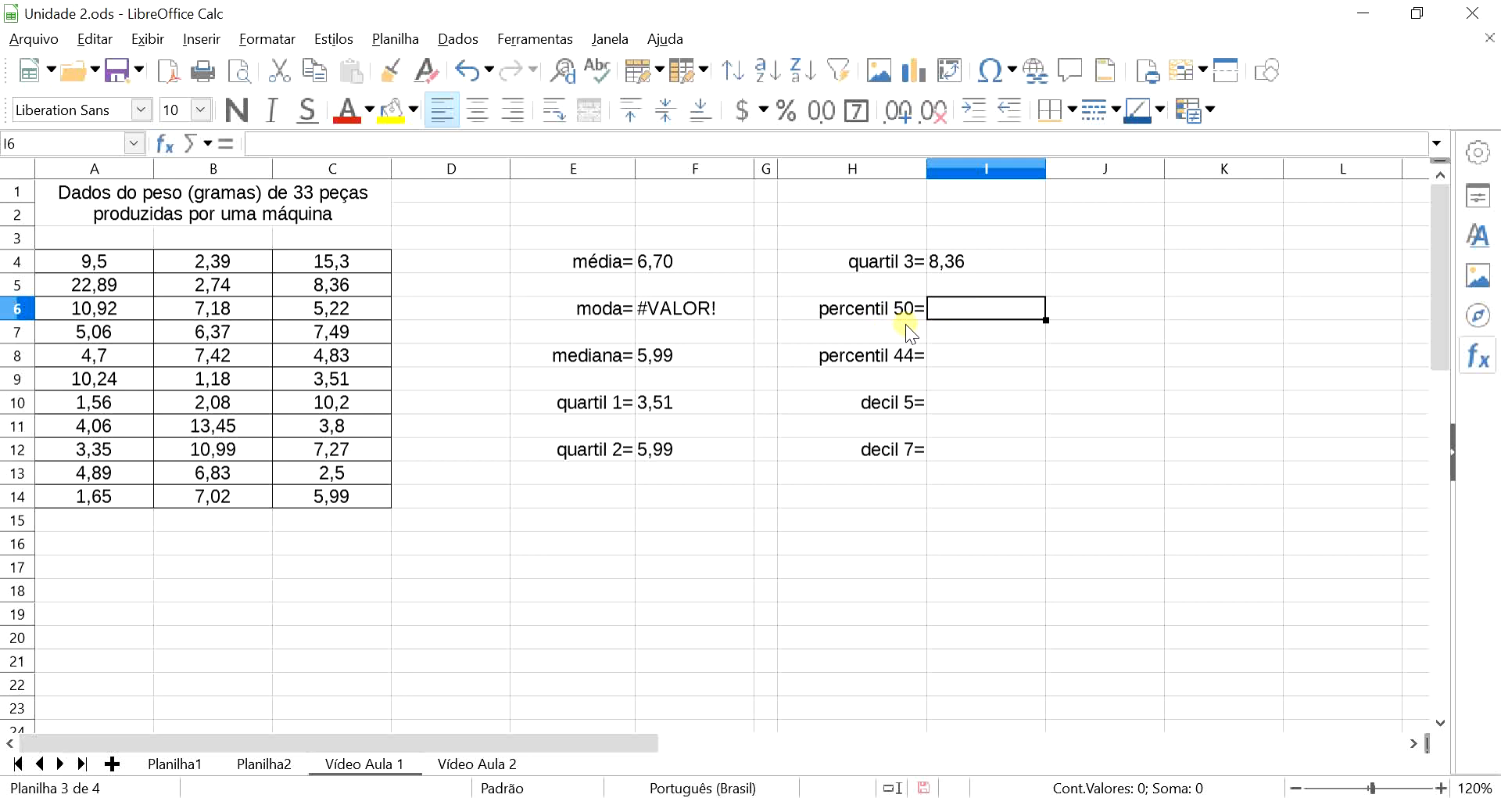
type("=per")
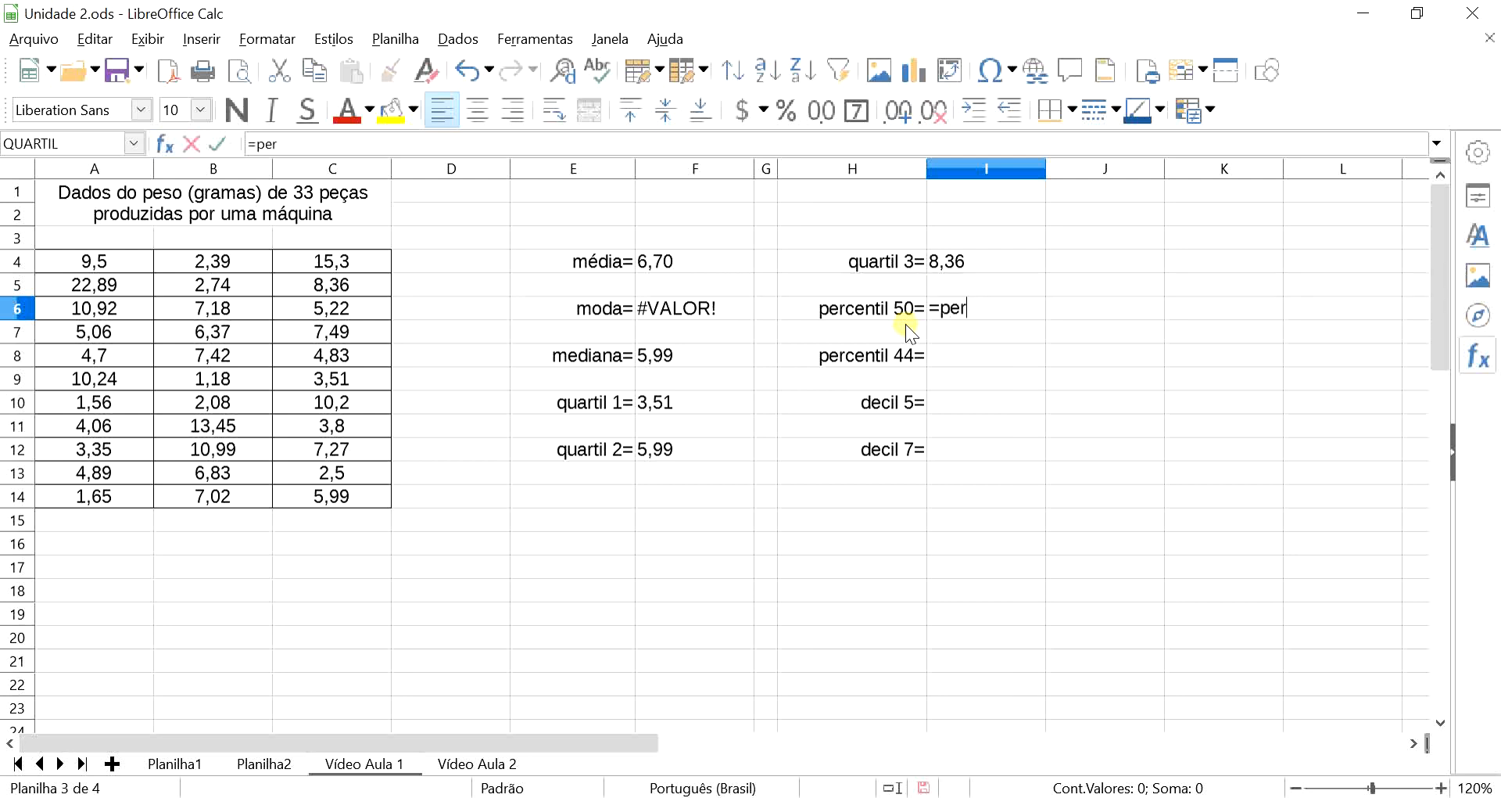
type("centil")
key("Return")
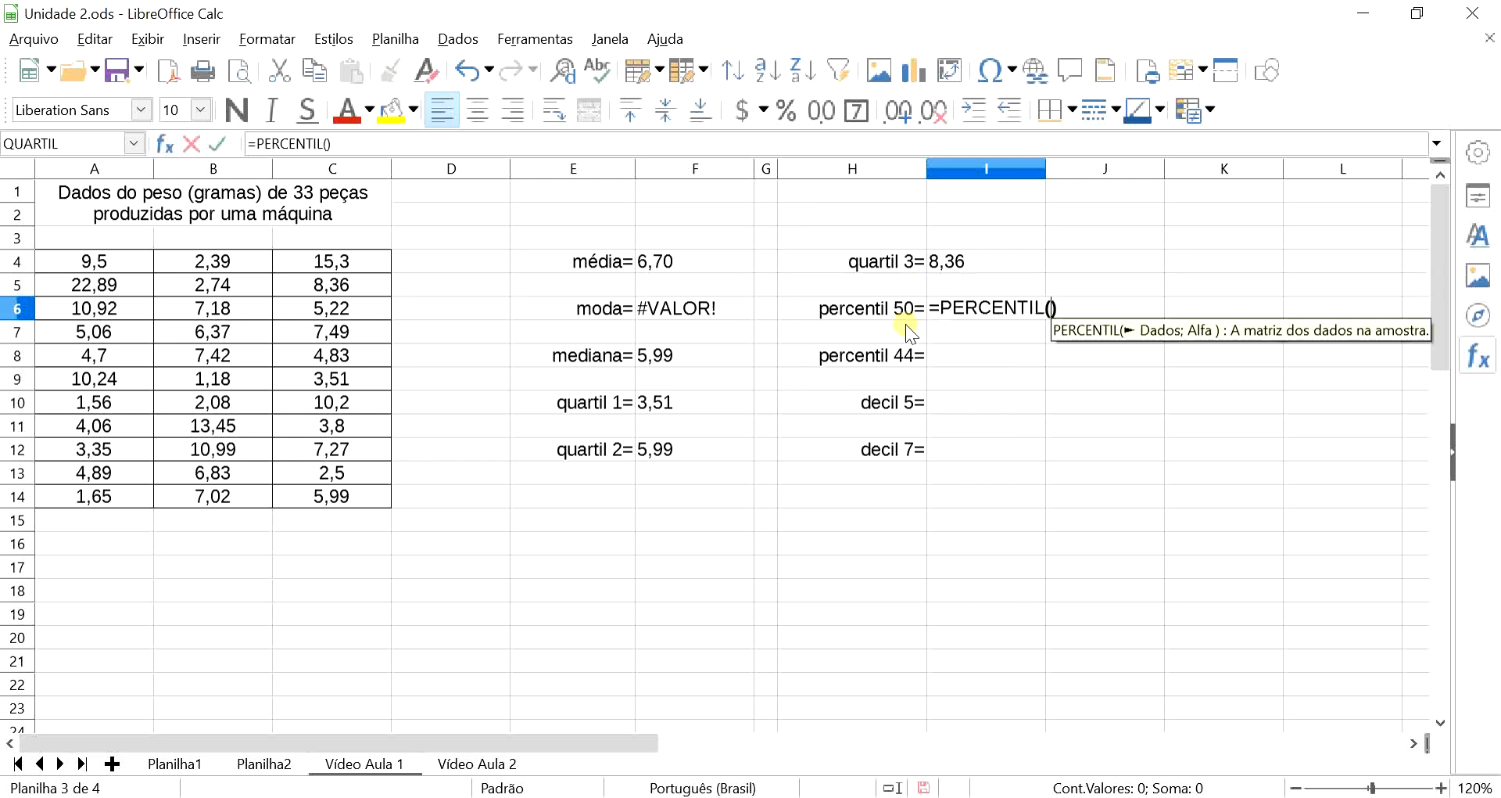
left_click_drag(90, 260, 333, 501)
type(";")
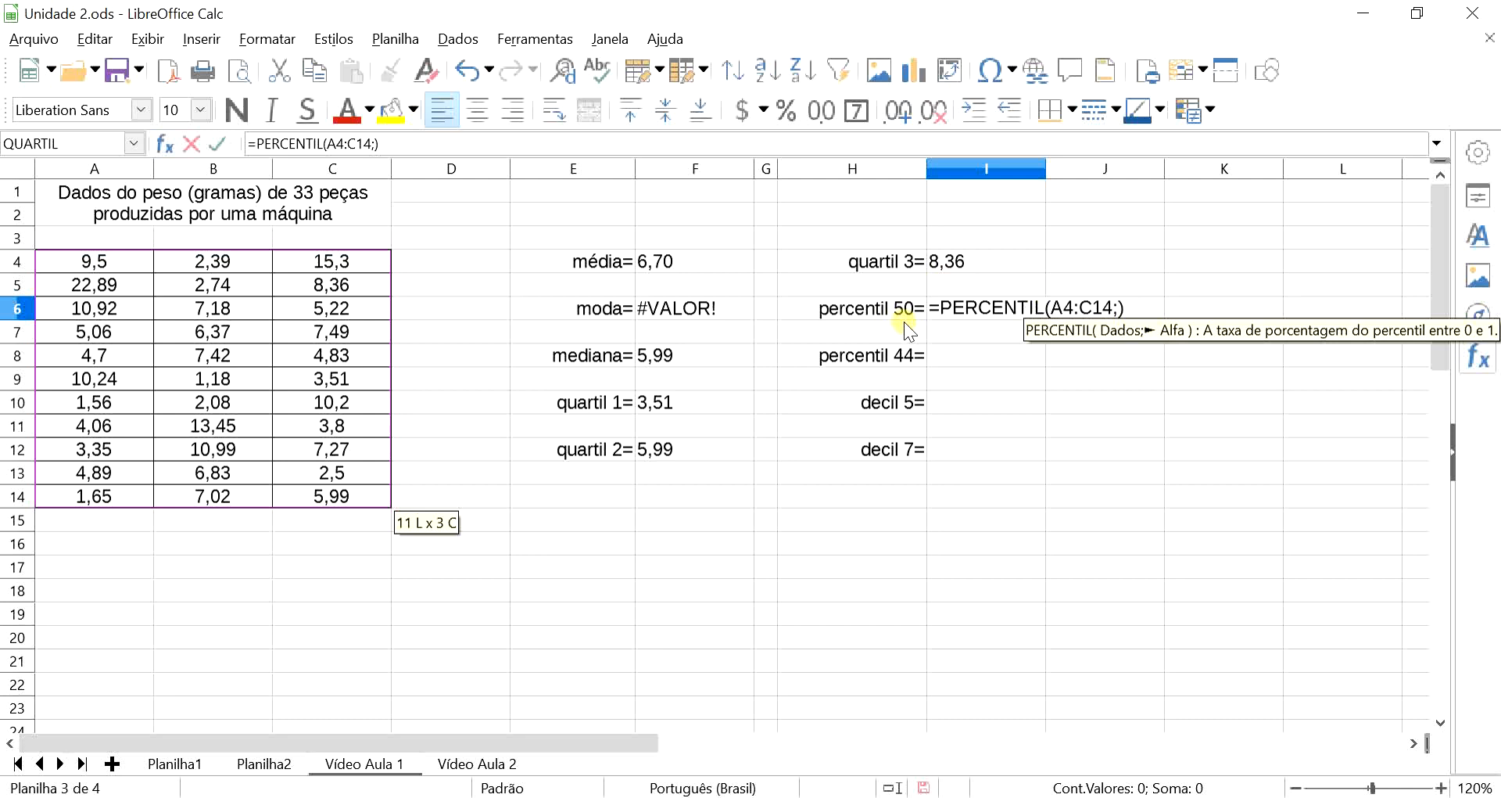
type("0,5")
key("Return")
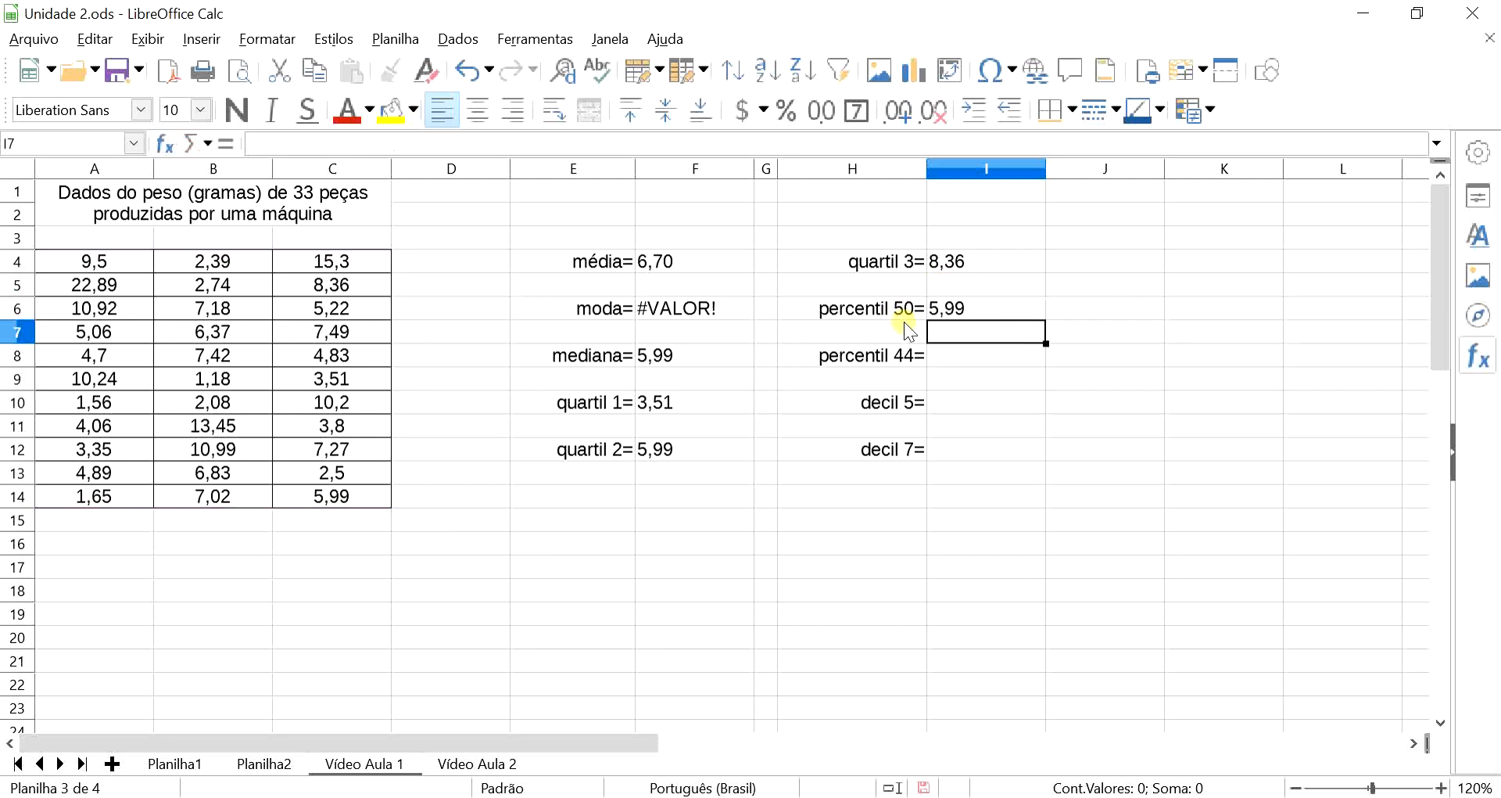
left_click_drag(896, 311, 948, 310)
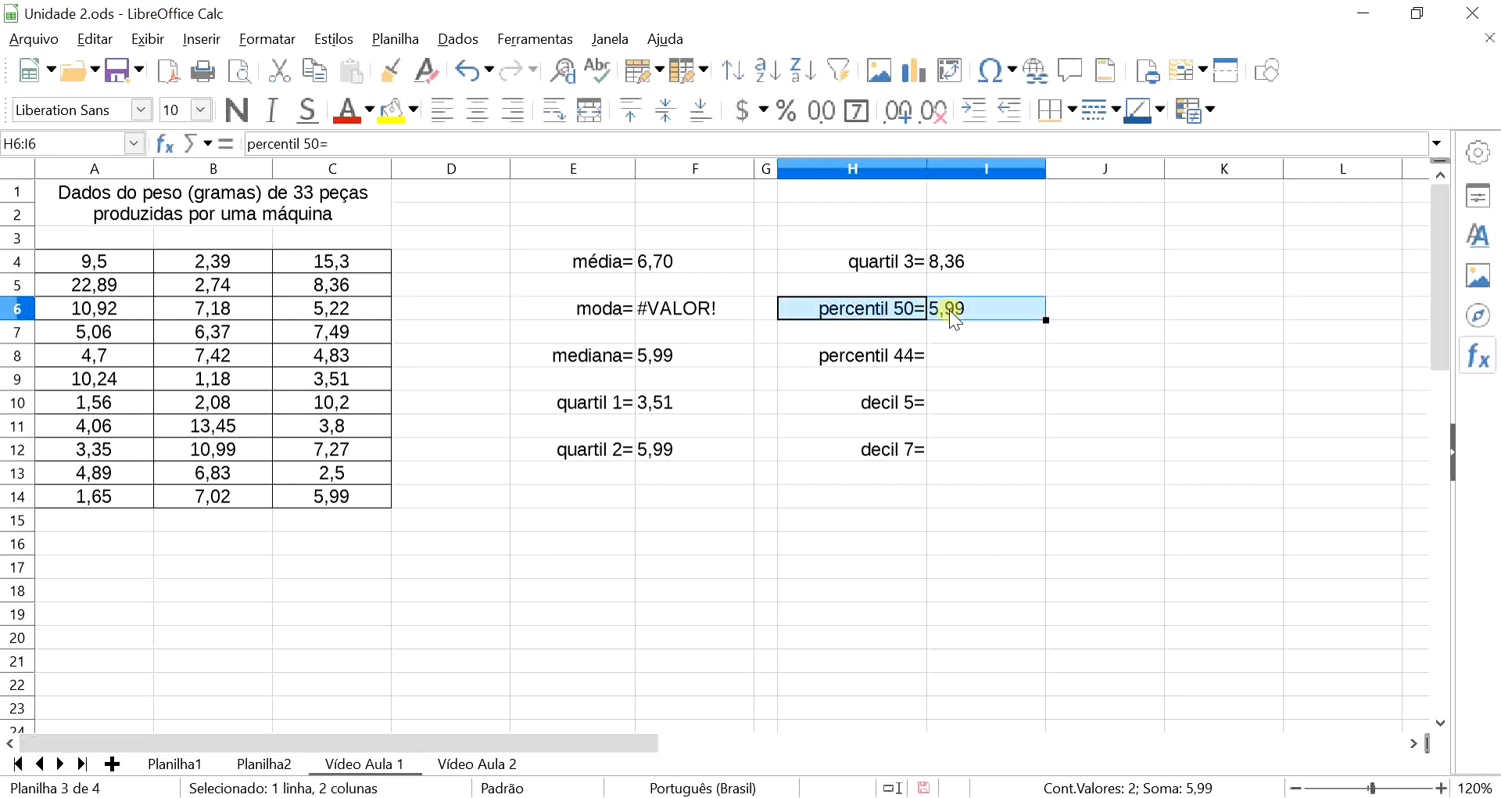
left_click_drag(579, 450, 644, 451)
left_click_drag(566, 352, 656, 359)
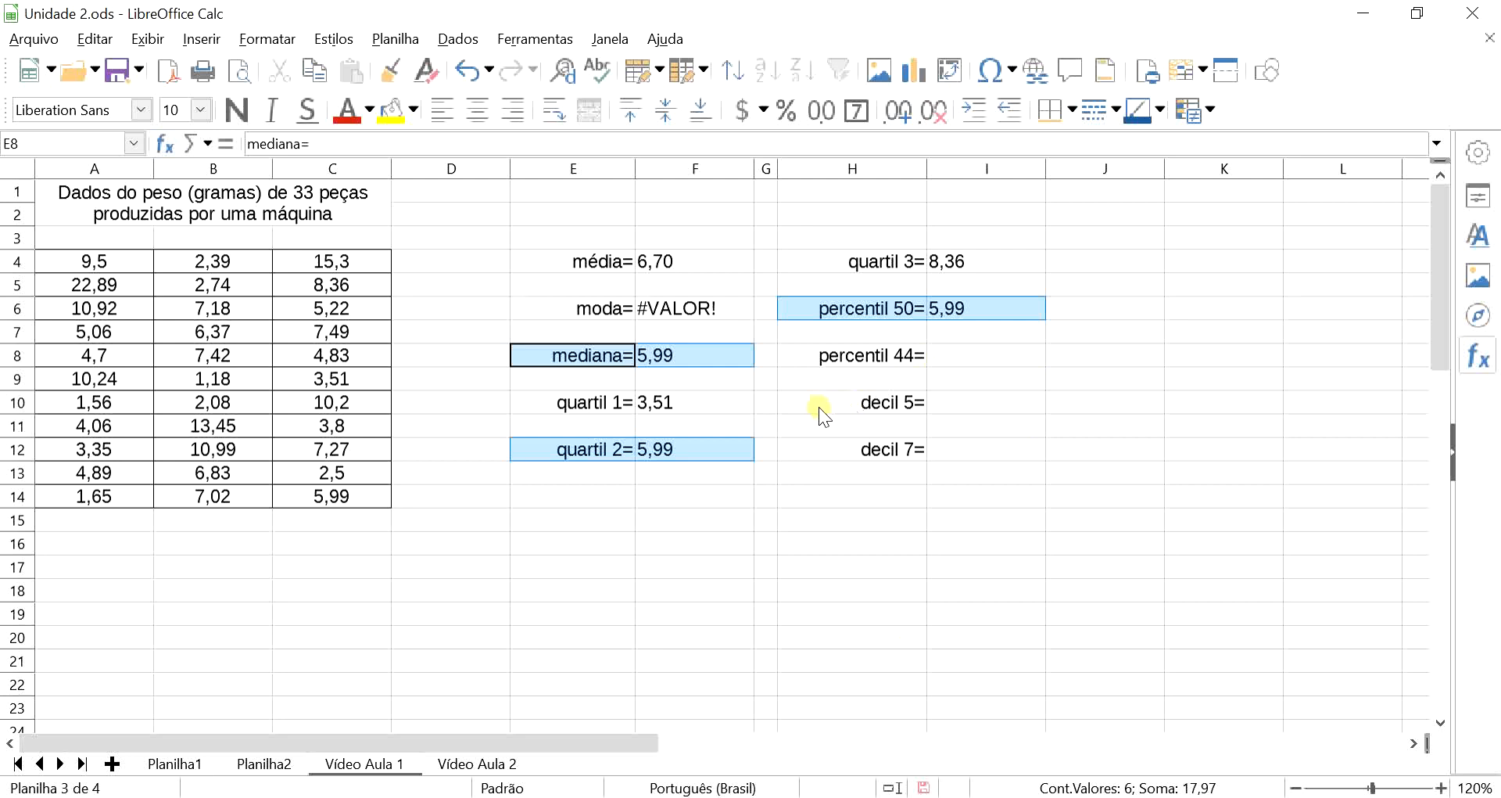
left_click_drag(819, 407, 968, 410, "ctrl")
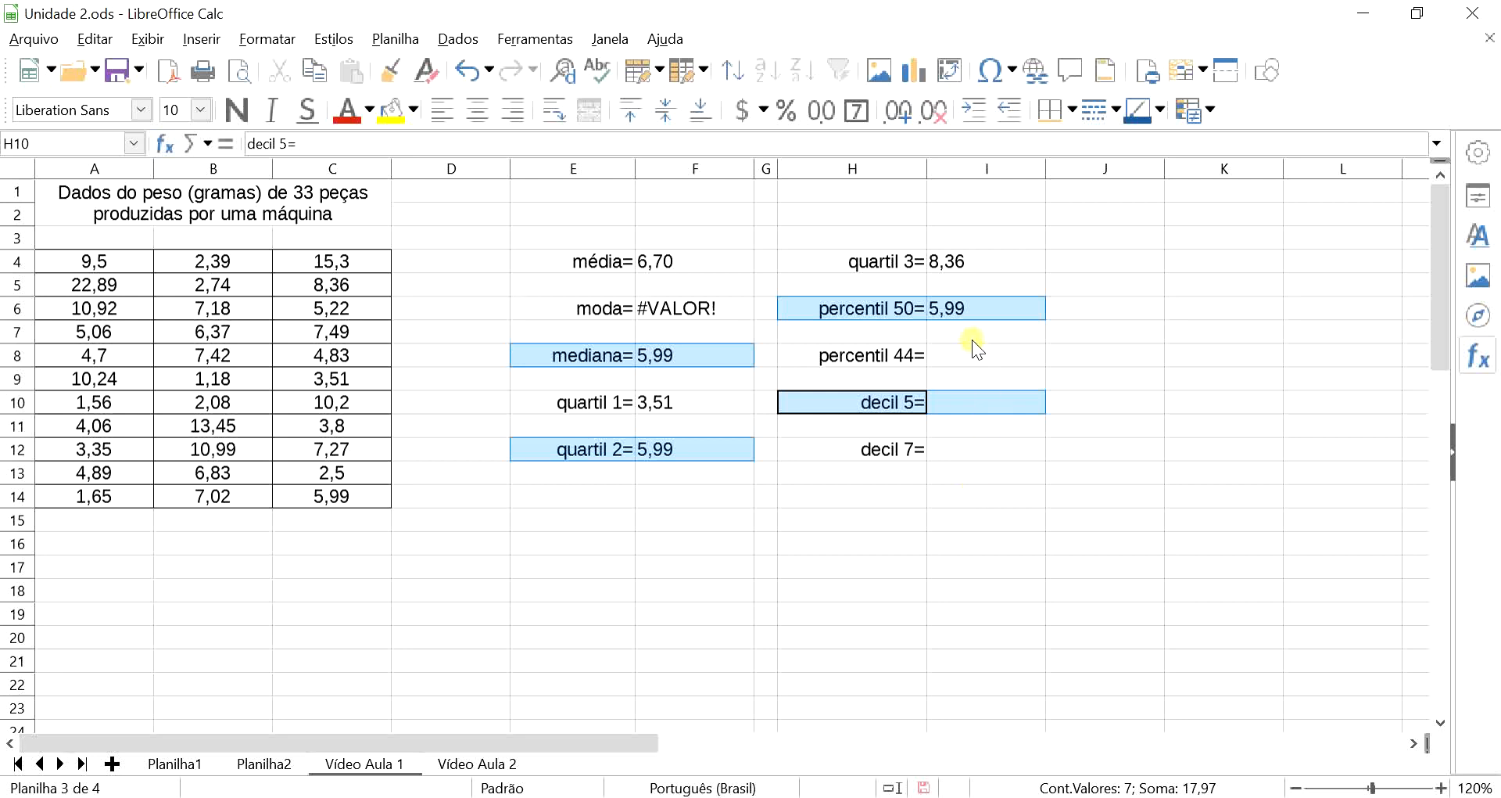
- Calculate the 44th percentile in I8 with =PERCENTIL(A4:C14;0,44) and show it with two decimal places
left_click(961, 361)
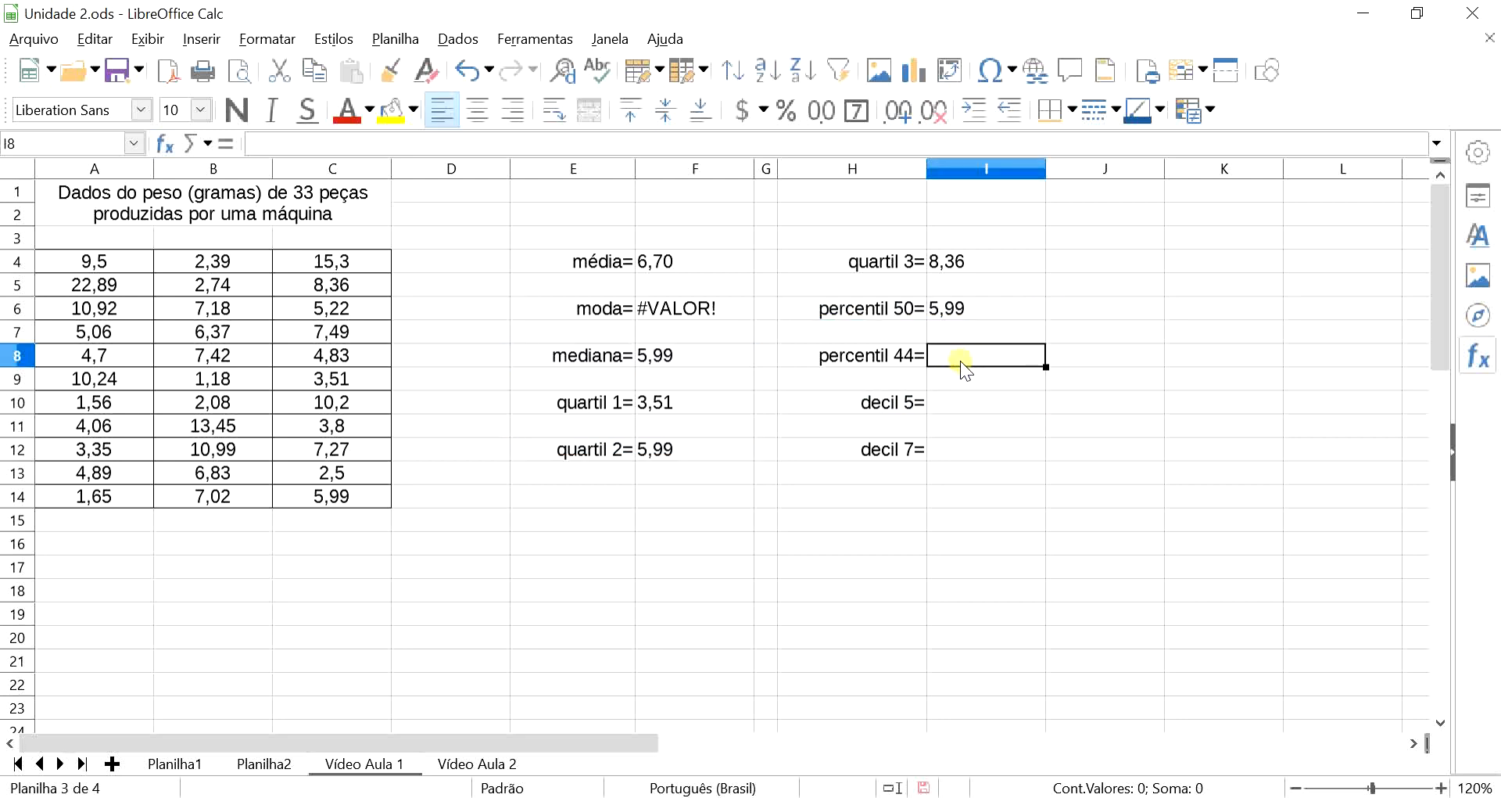
type("=percentil")
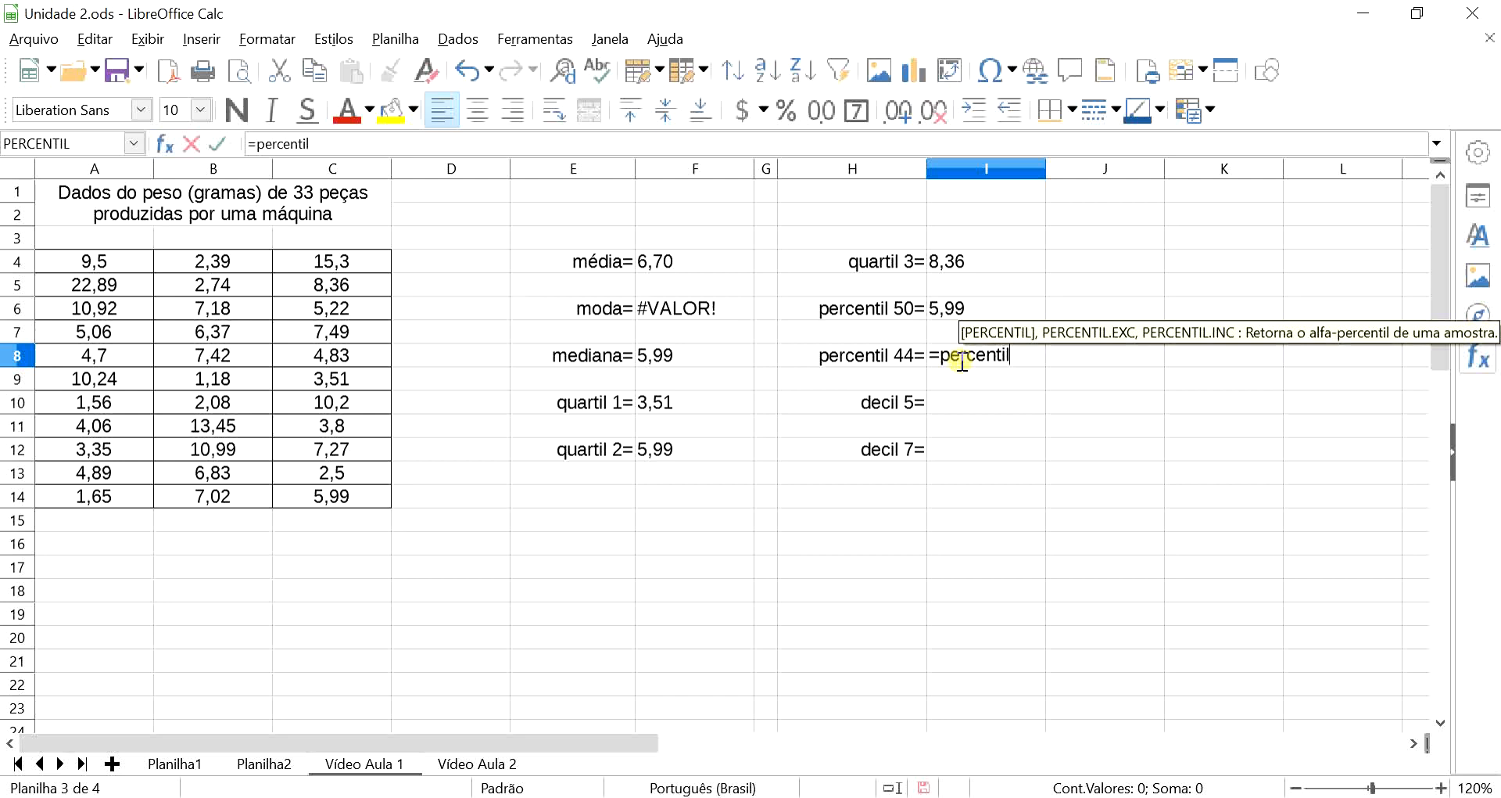
key("Return")
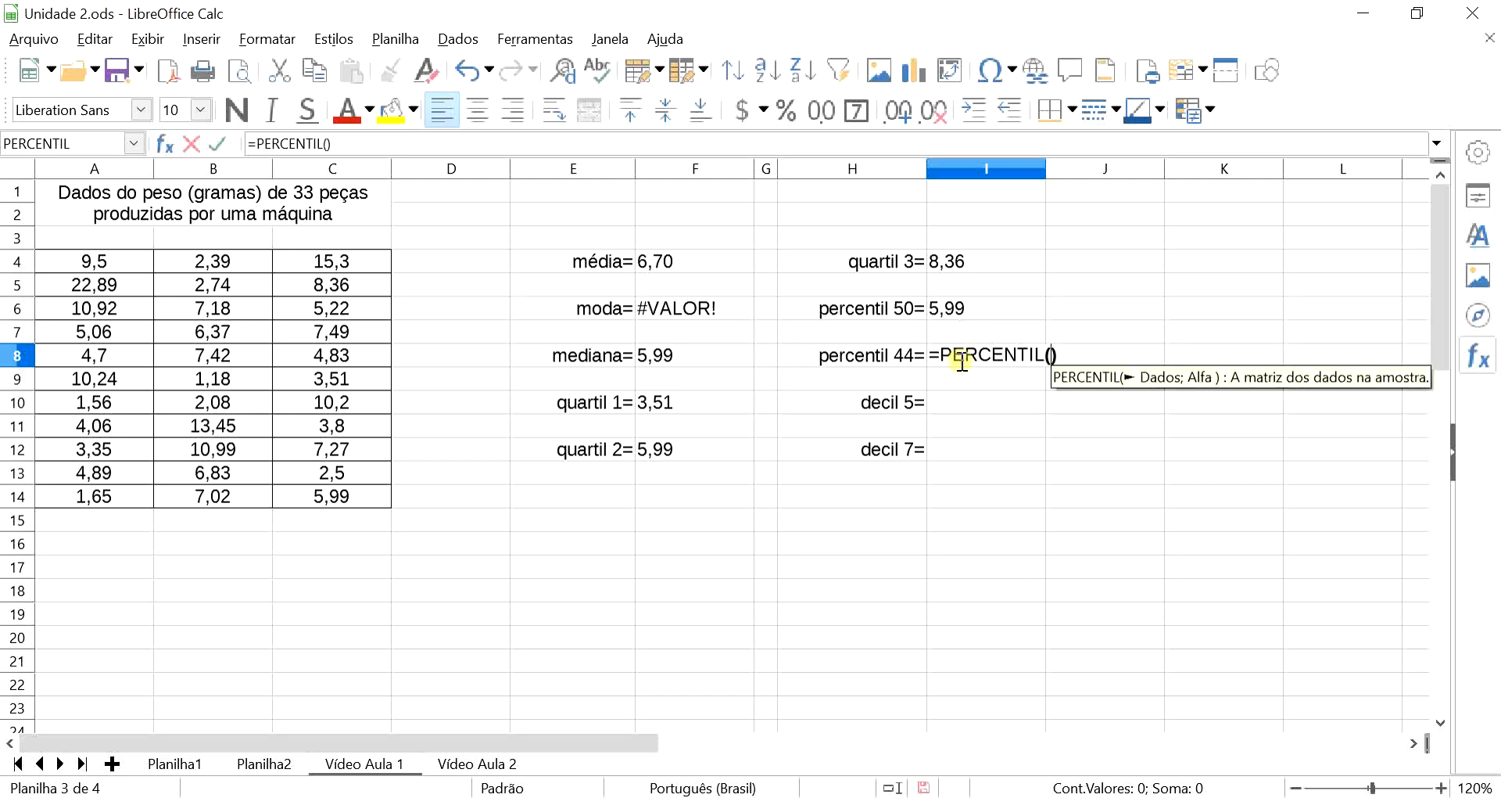
left_click_drag(143, 262, 371, 492)
type(";")
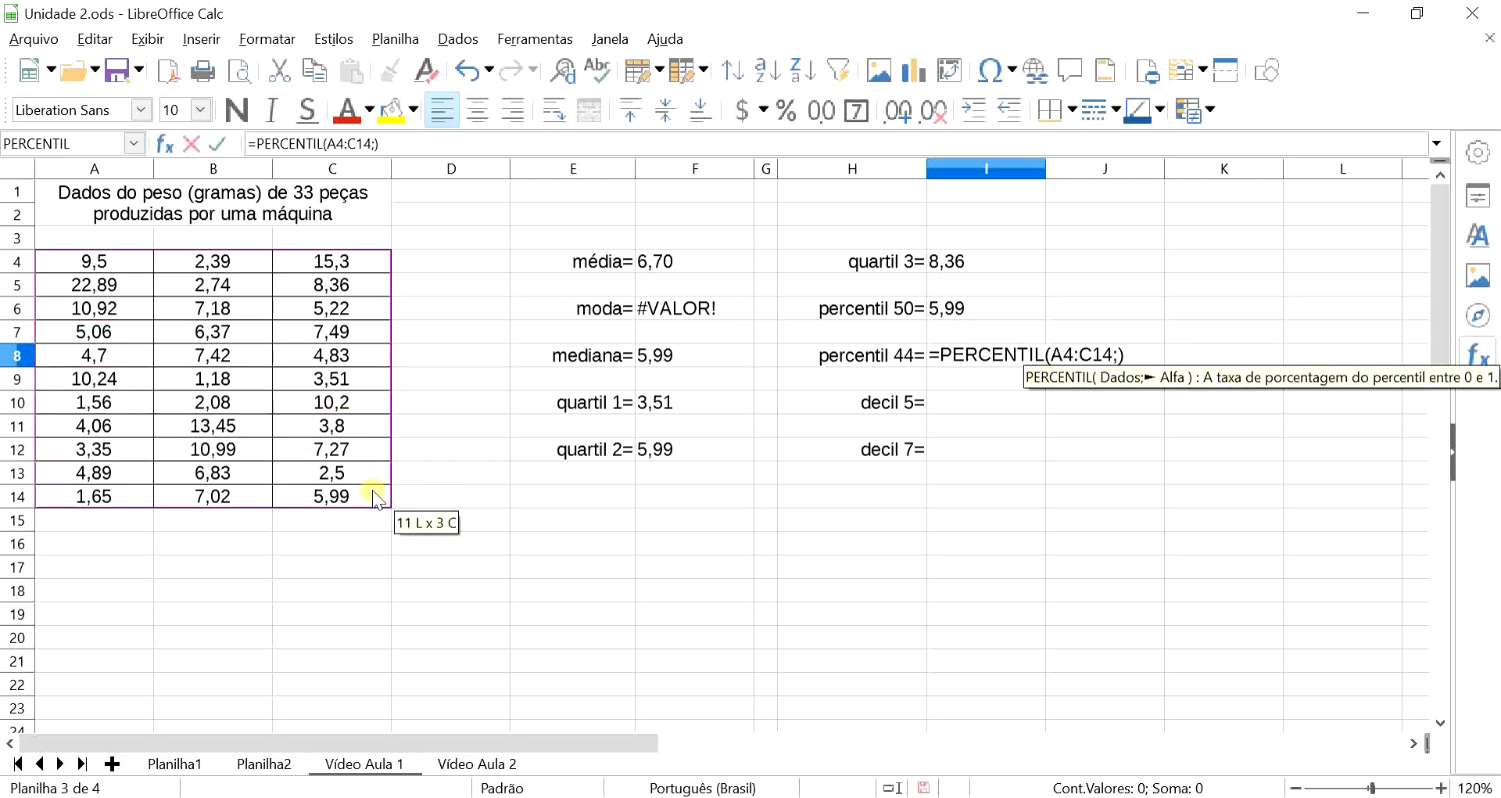
type("0,")
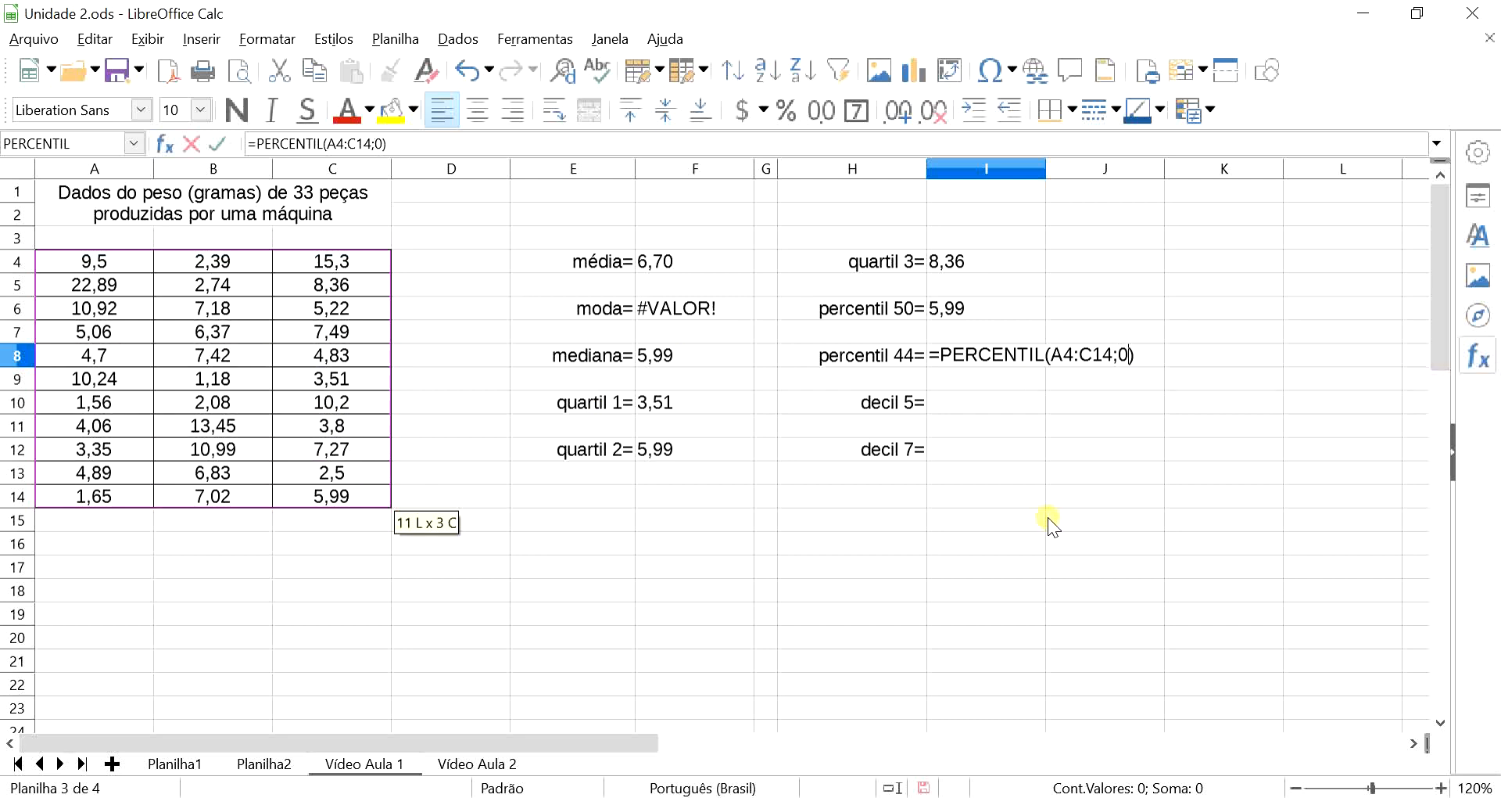
type("44")
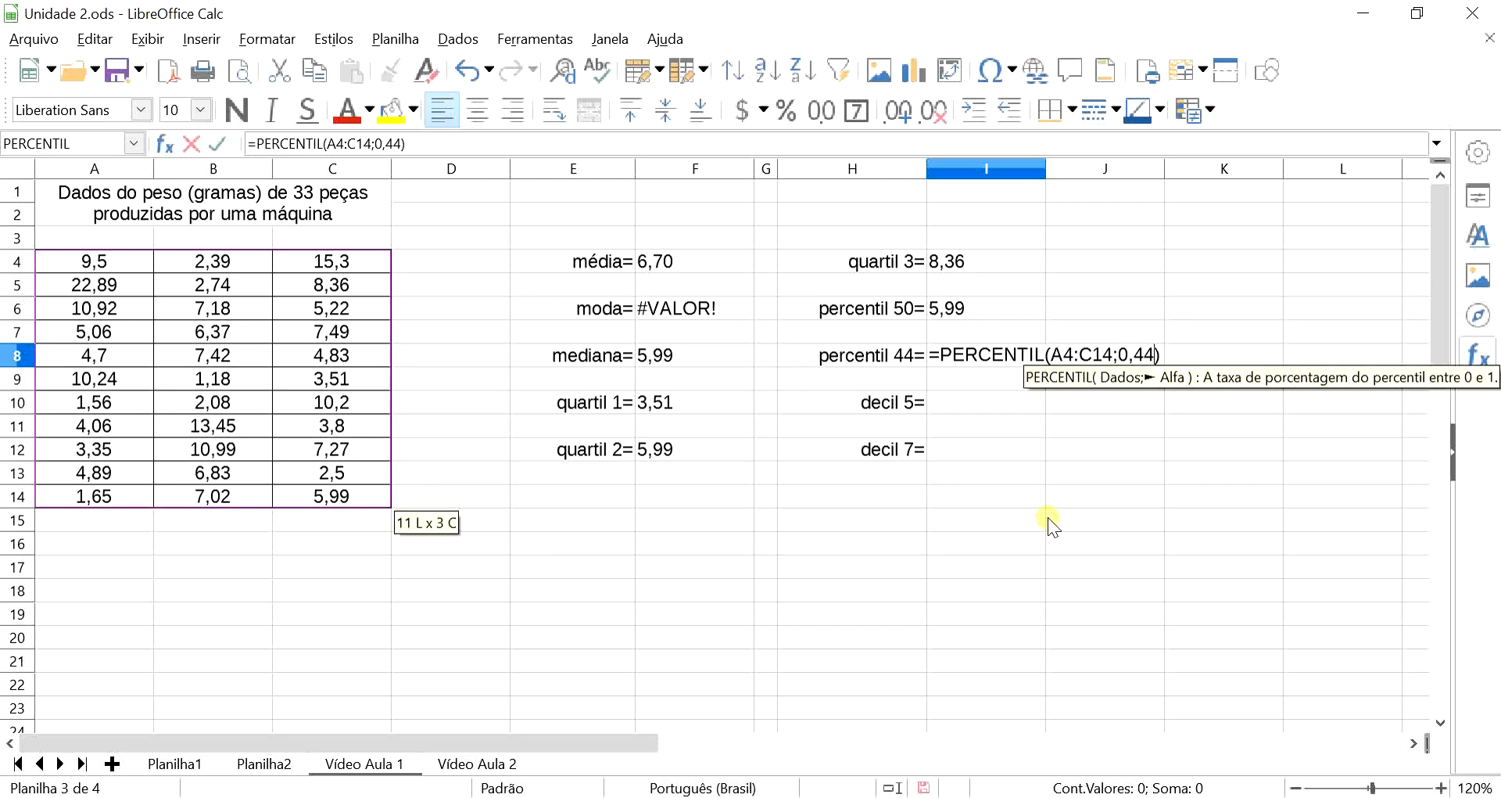
key("Return")
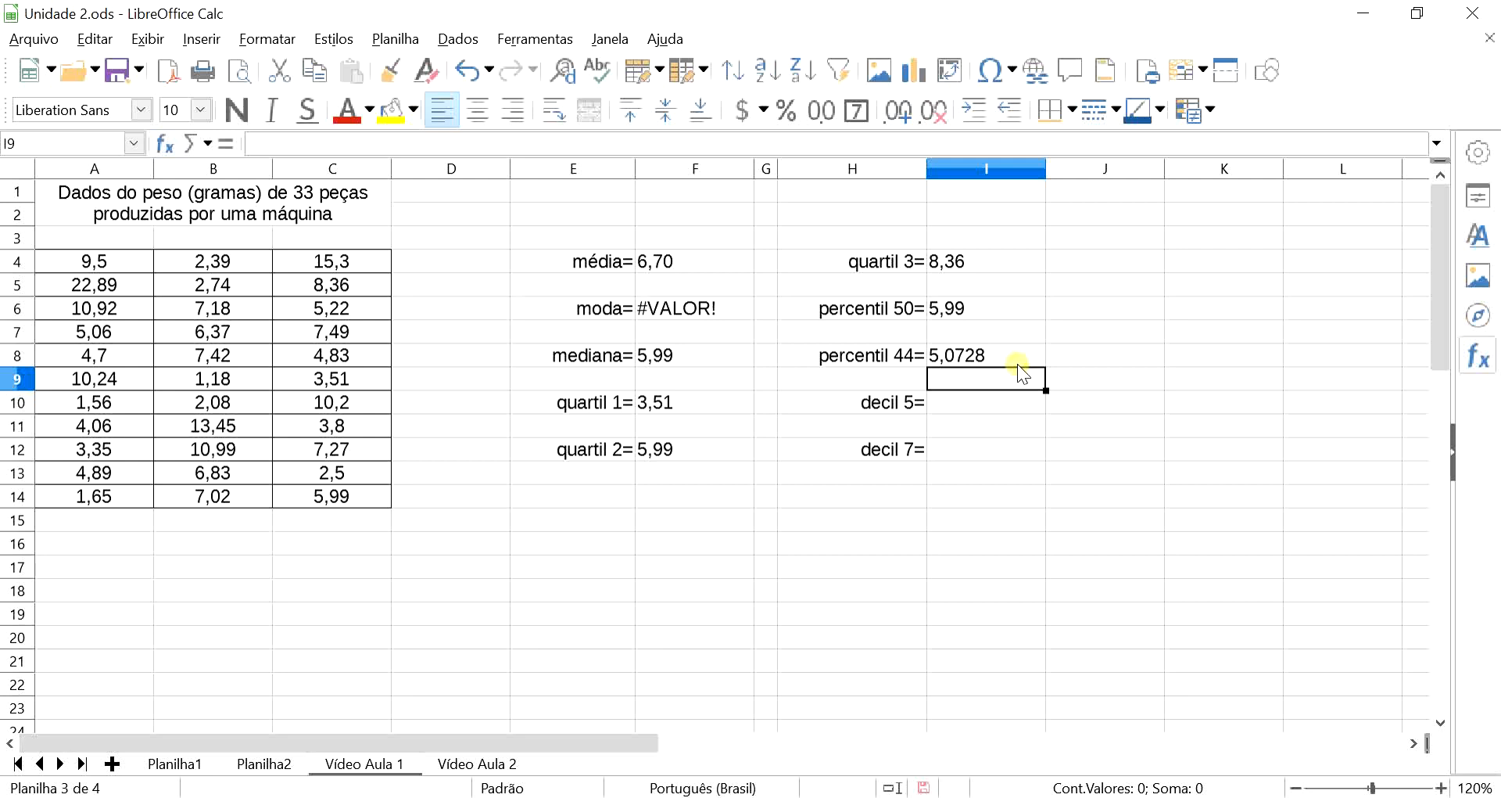
left_click(996, 358)
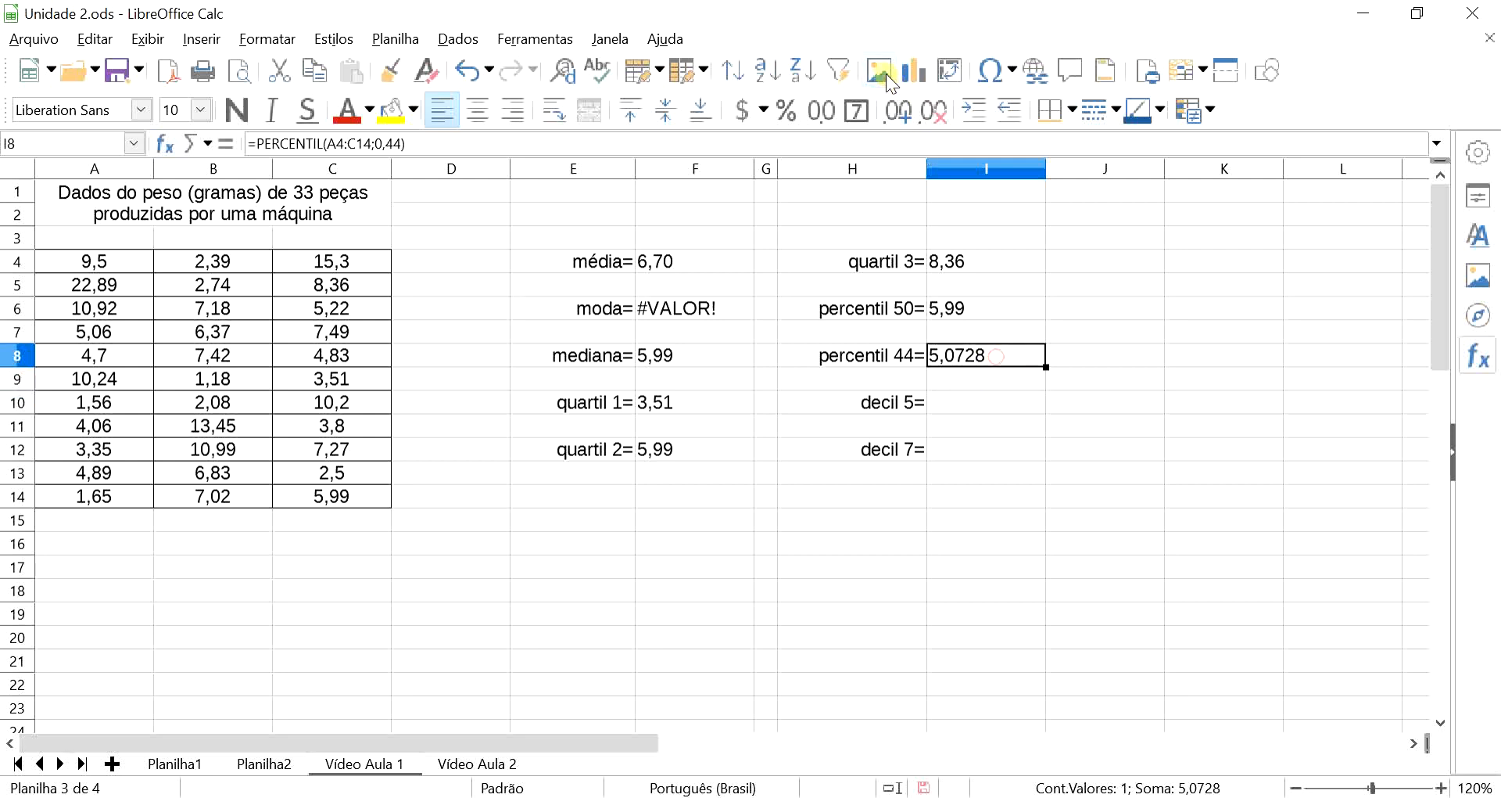
left_click(938, 116)
left_click(939, 116)
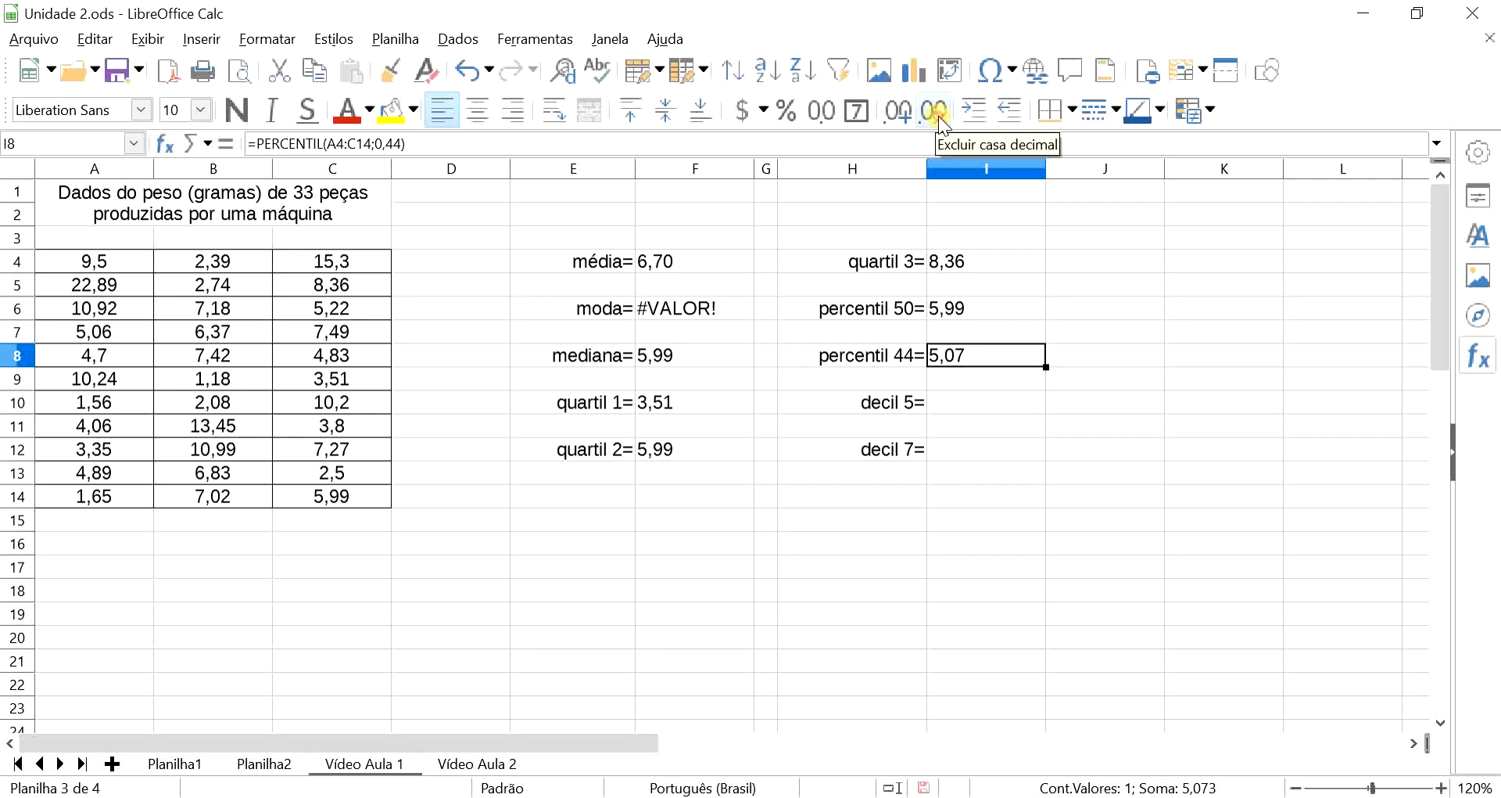
- Calculate the fifth decile in I10 with =PERCENTIL(A4:C14;0,5) and compare it with the median, quartile 2 and percentile 50 cells
left_click(973, 400)
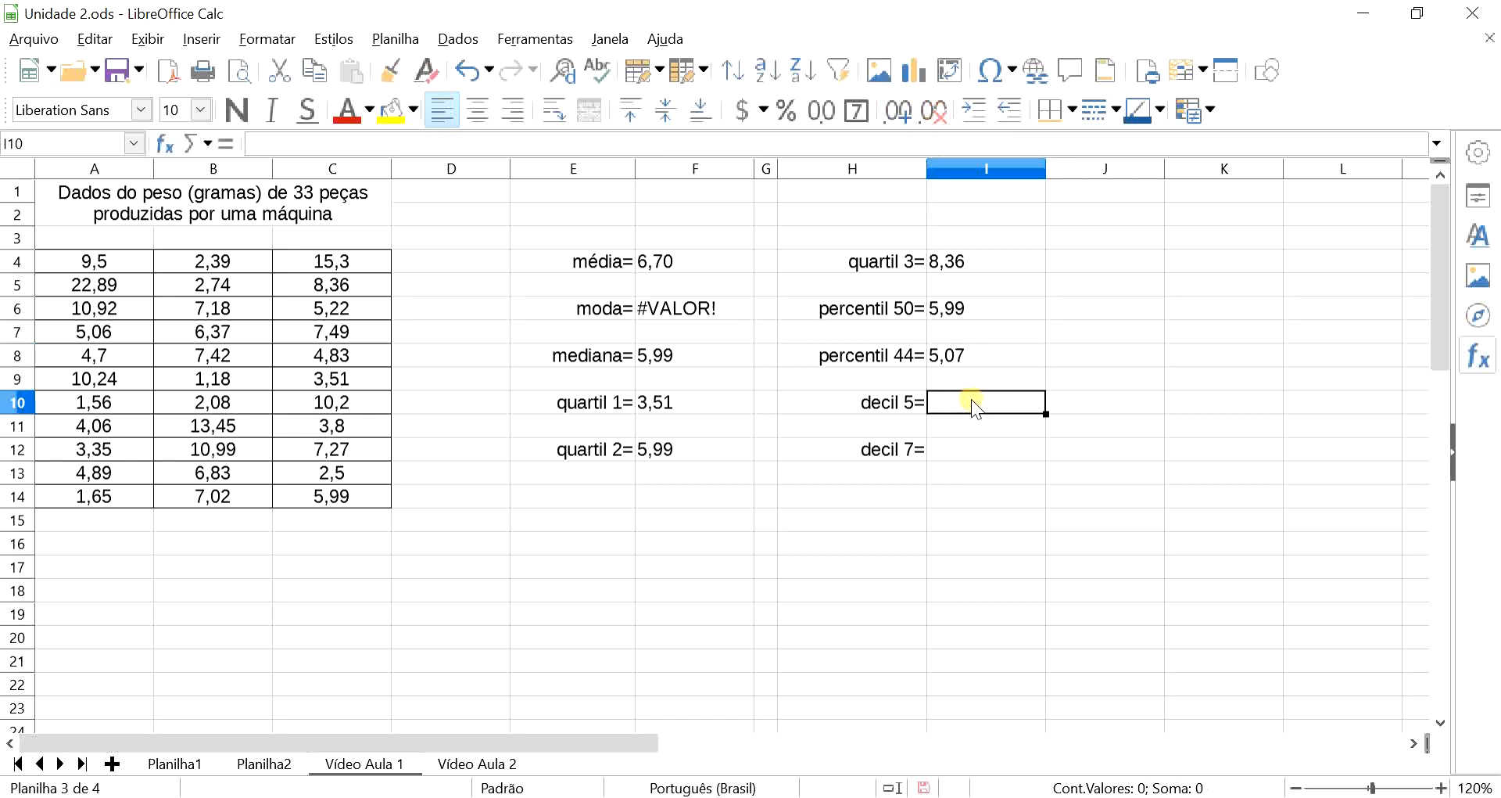
type("=")
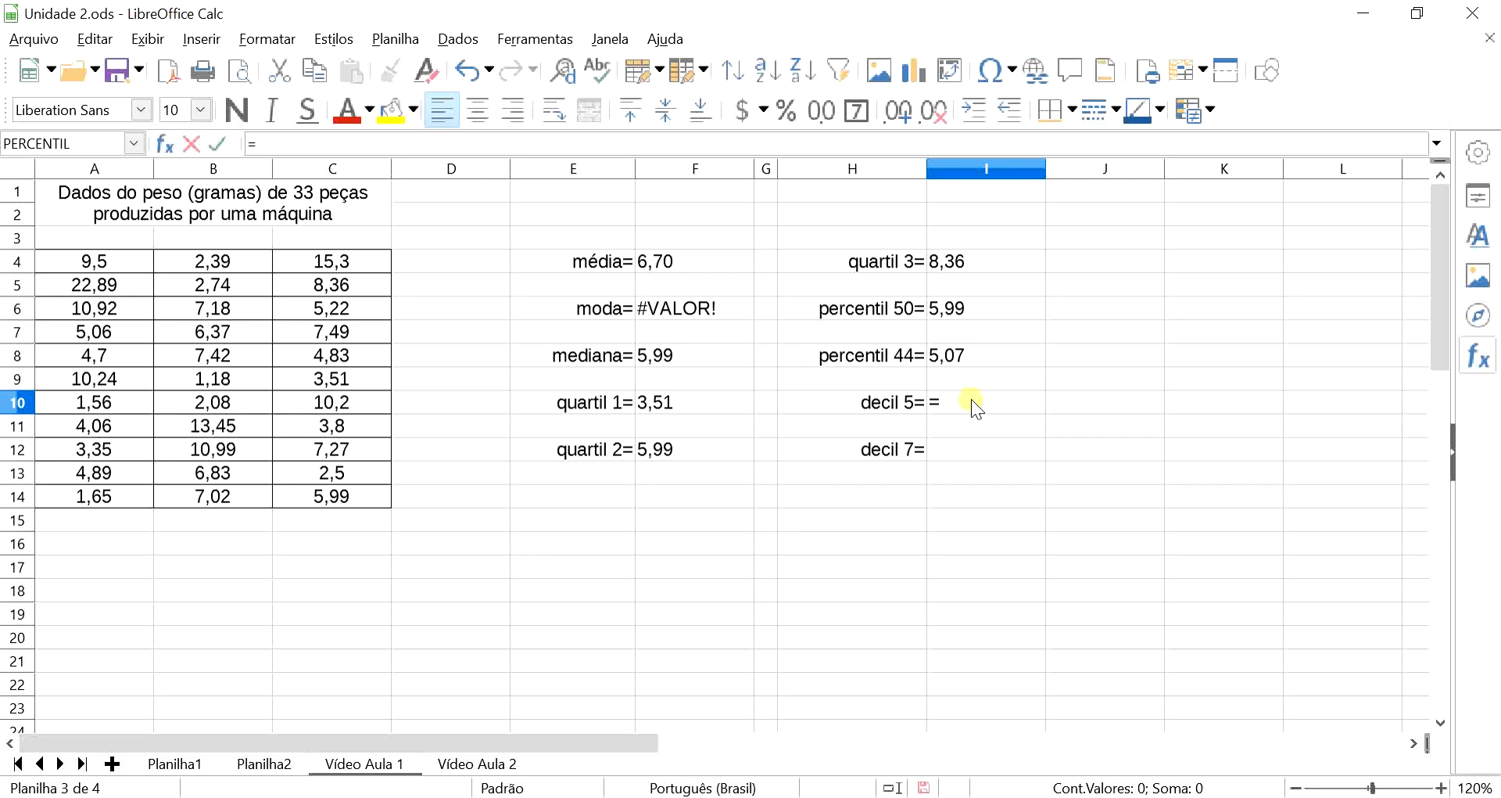
type("percentil")
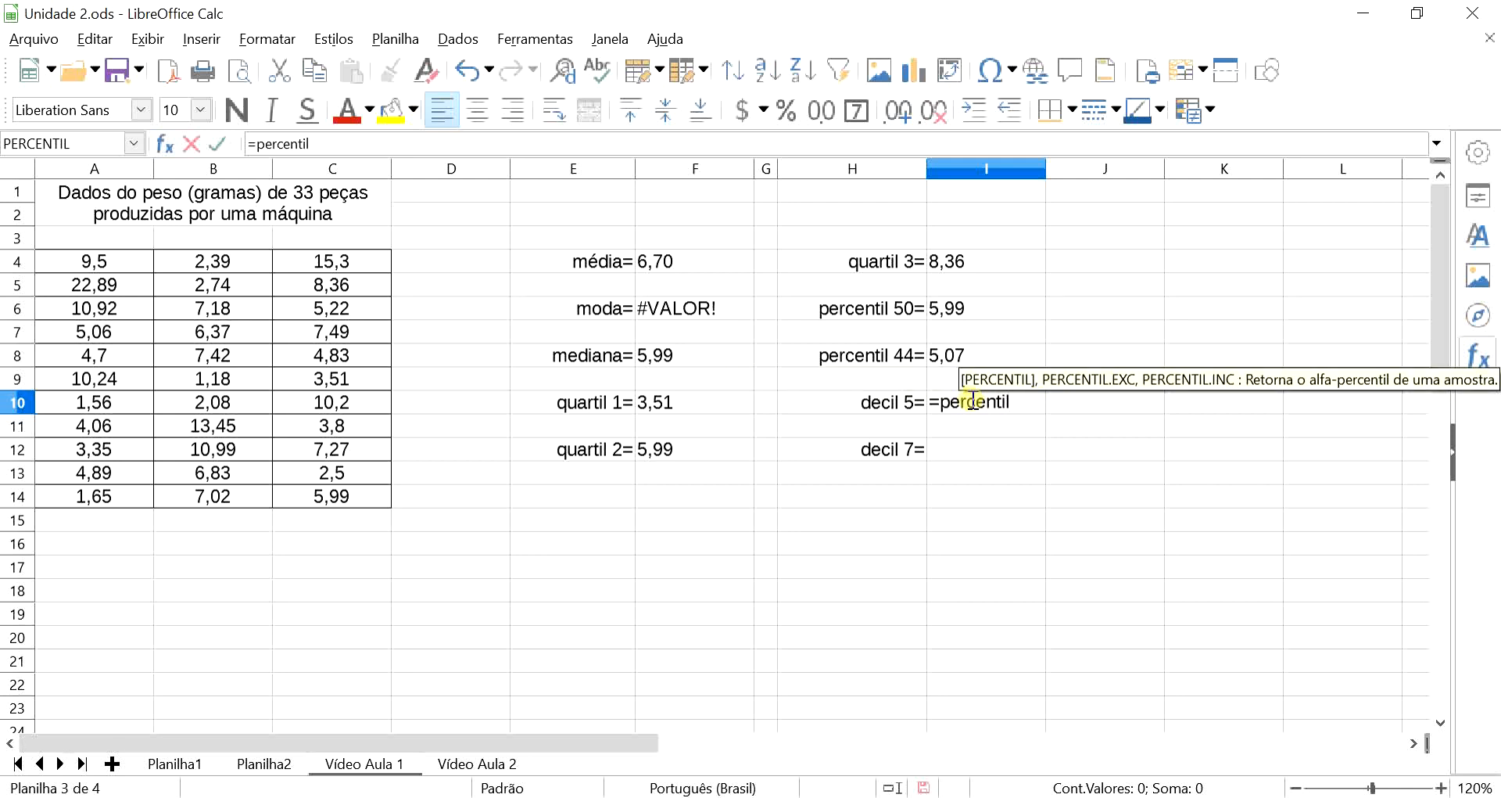
type("(")
left_click(97, 267)
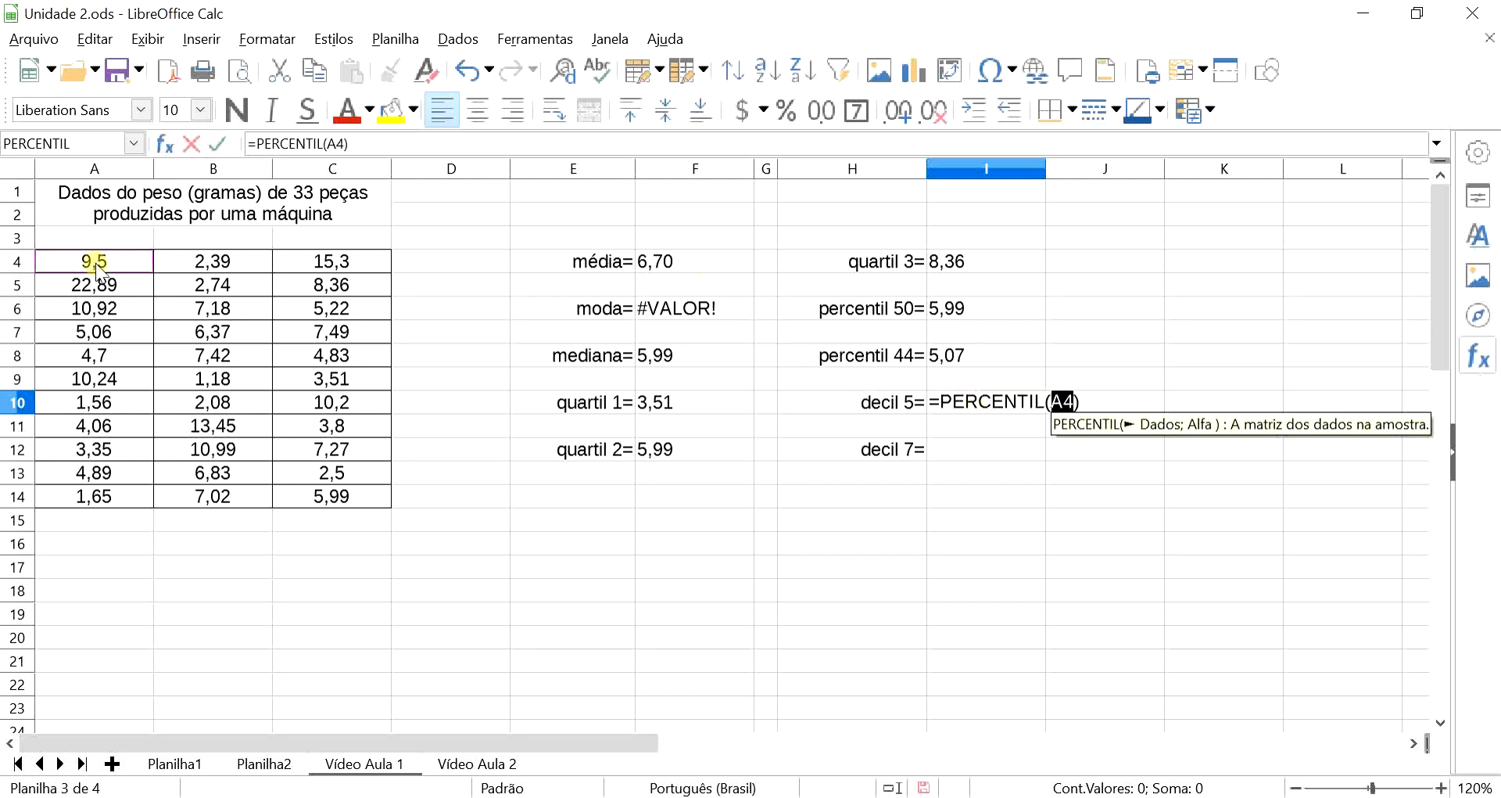
left_click_drag(97, 269, 386, 498)
type(";")
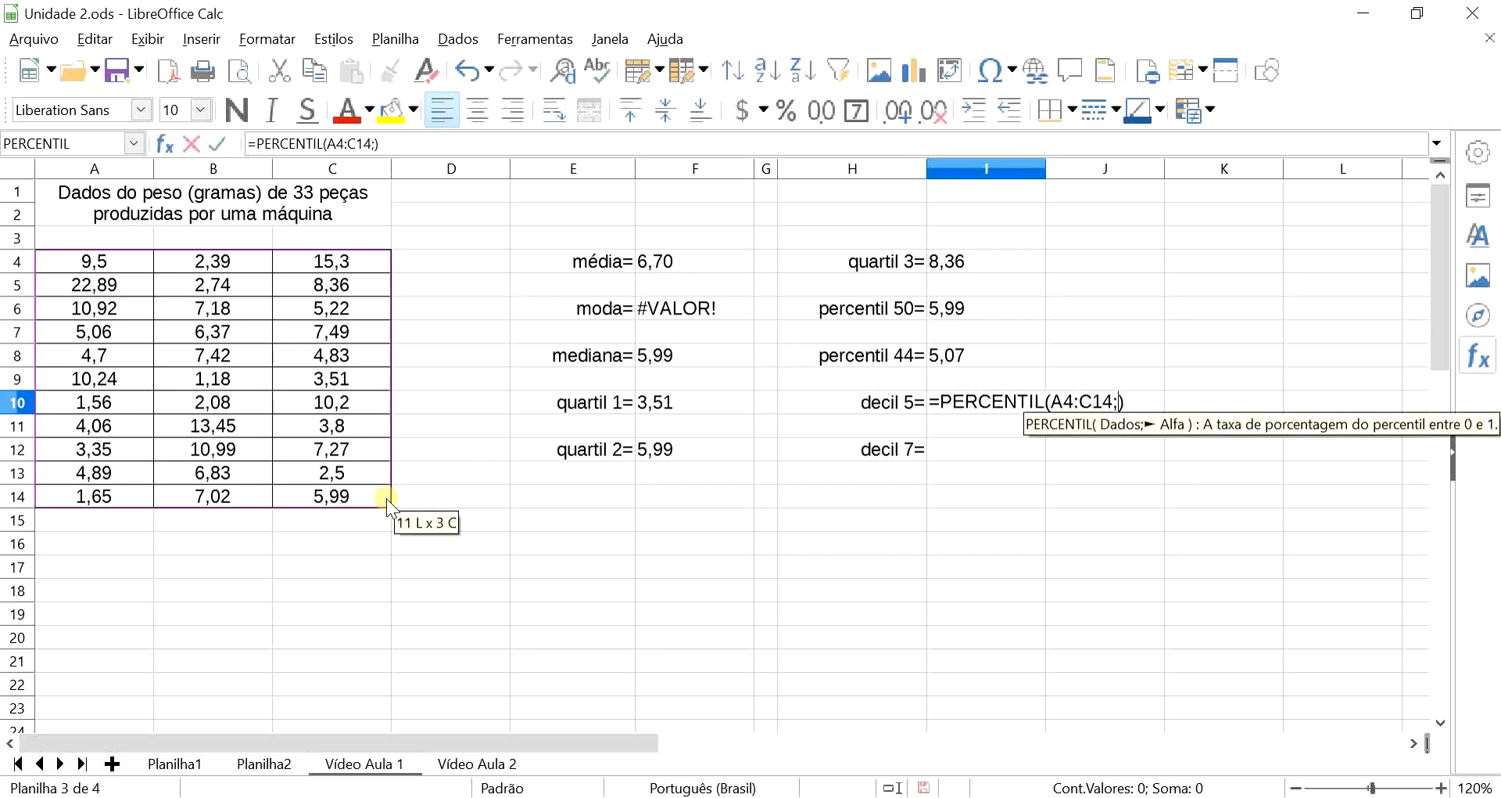
type("0,5")
key("Return")
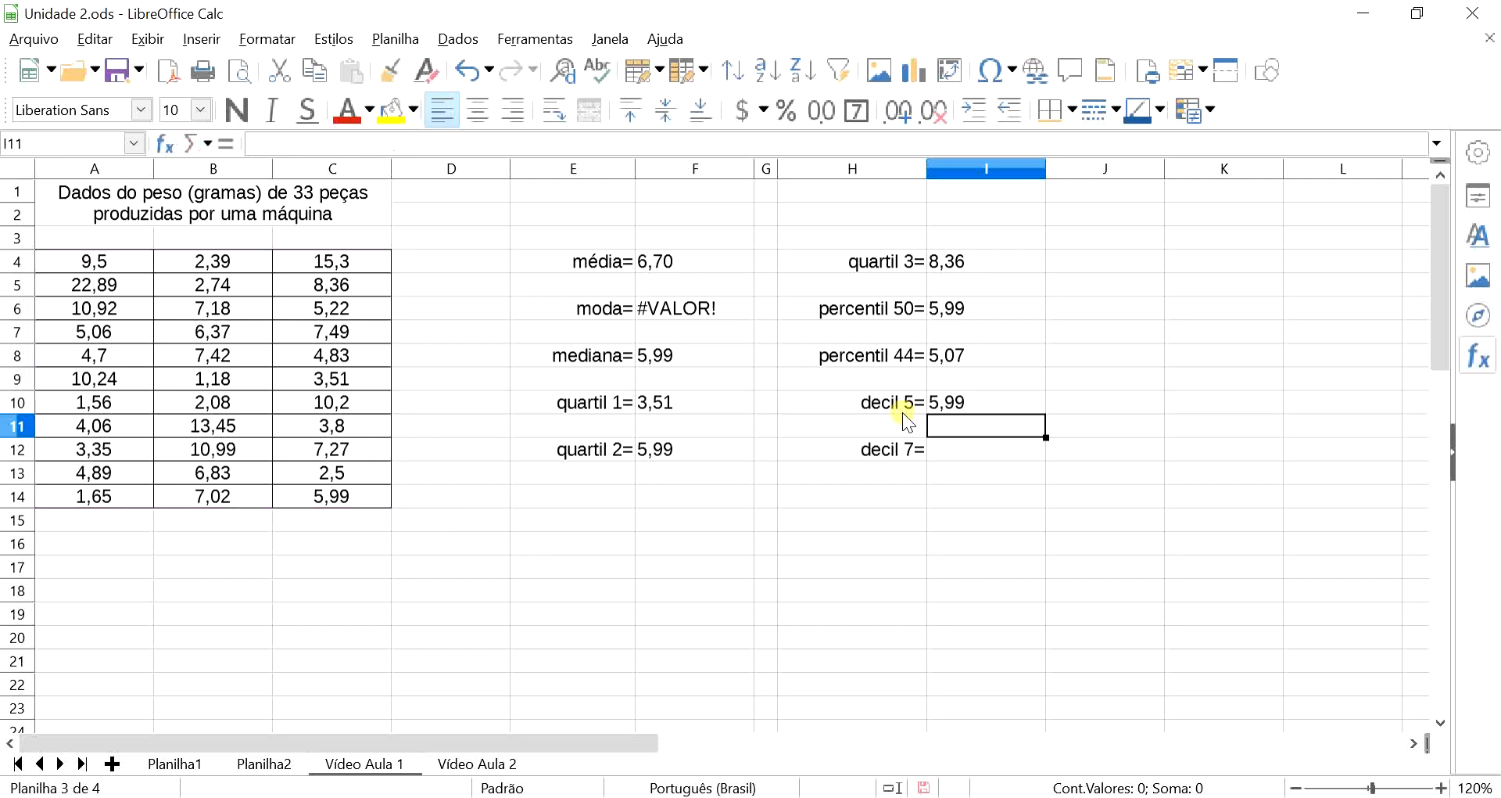
left_click(1030, 398)
left_click(663, 361)
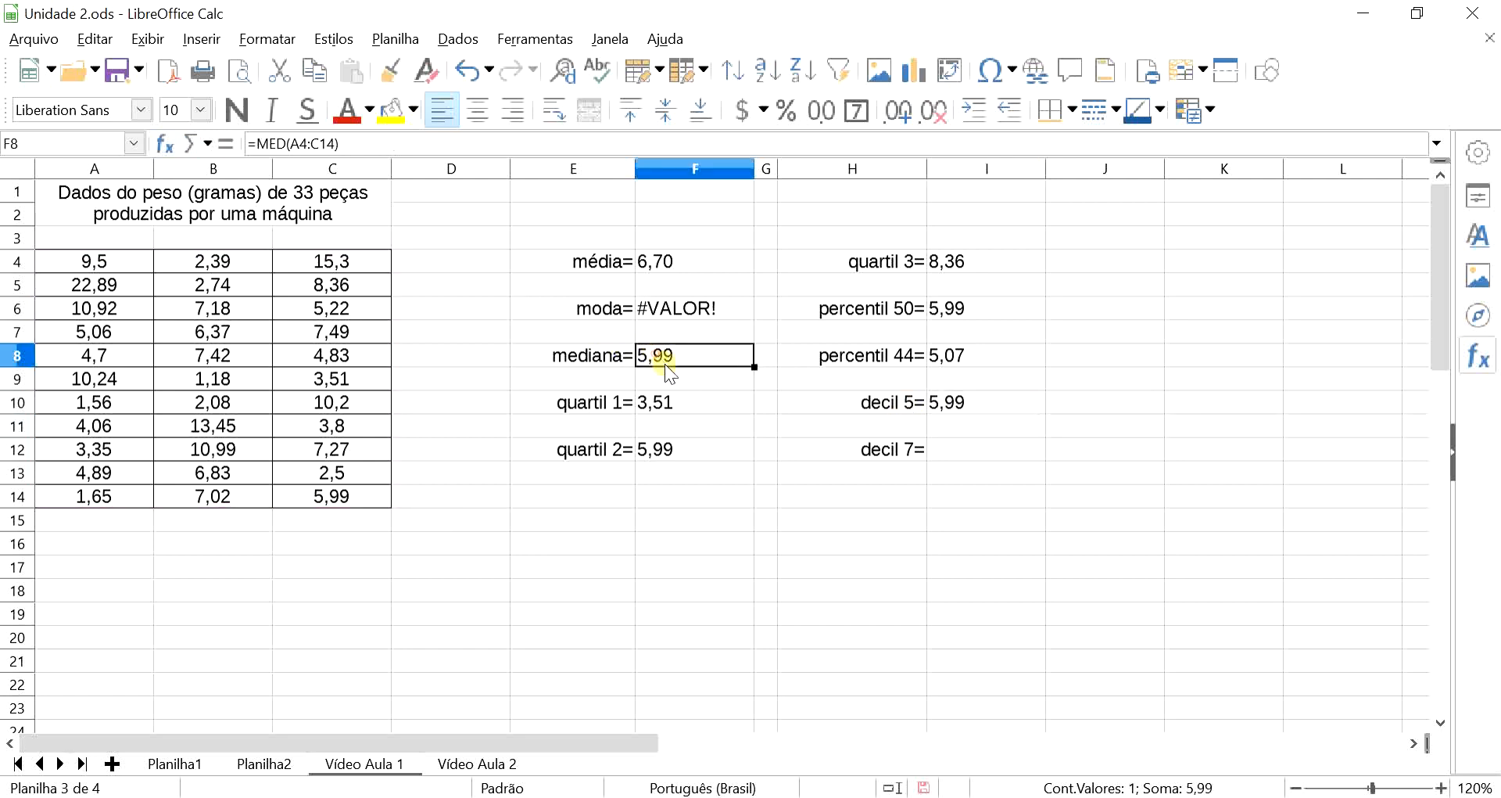
left_click(699, 451)
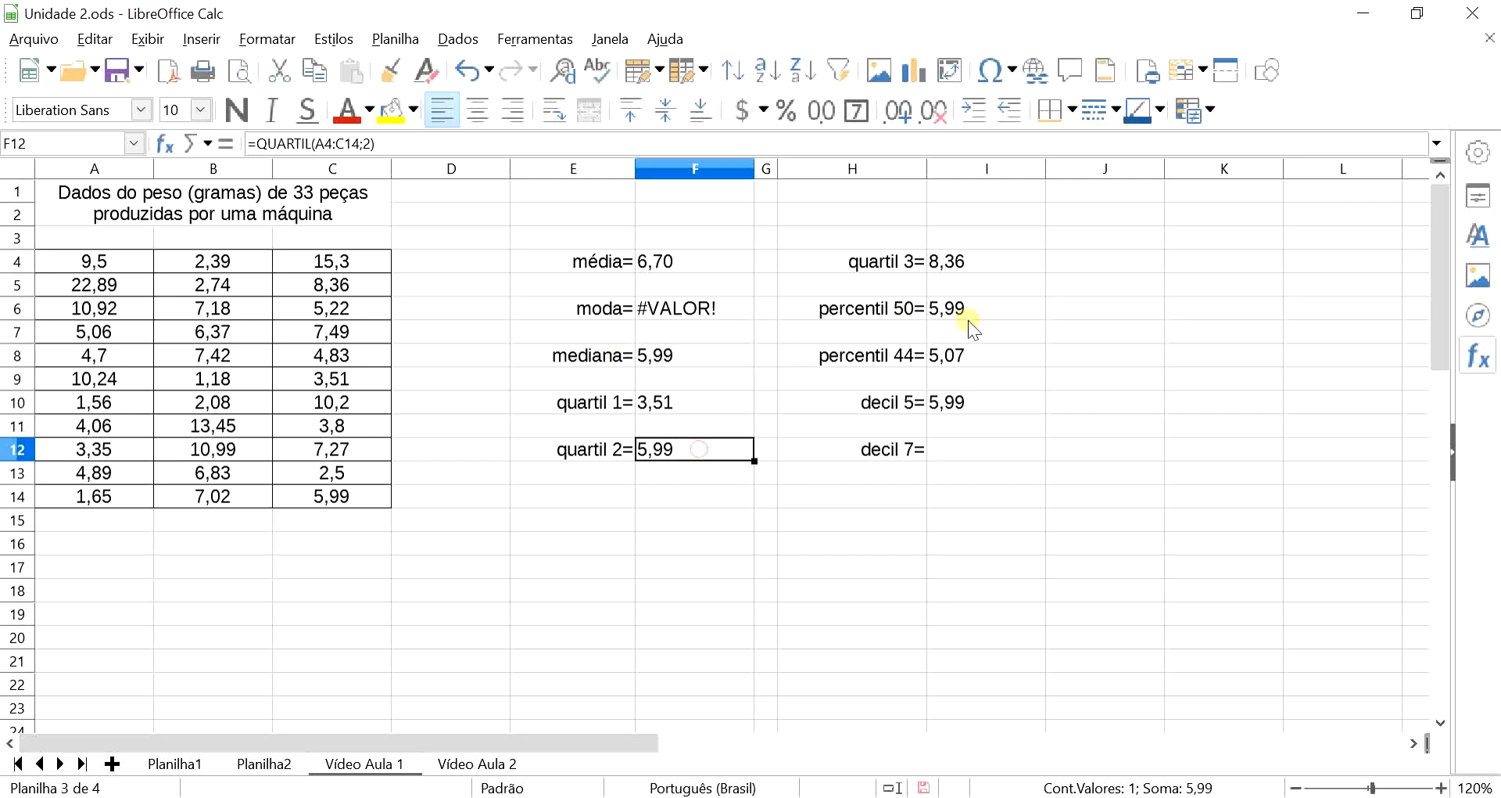
left_click(988, 307)
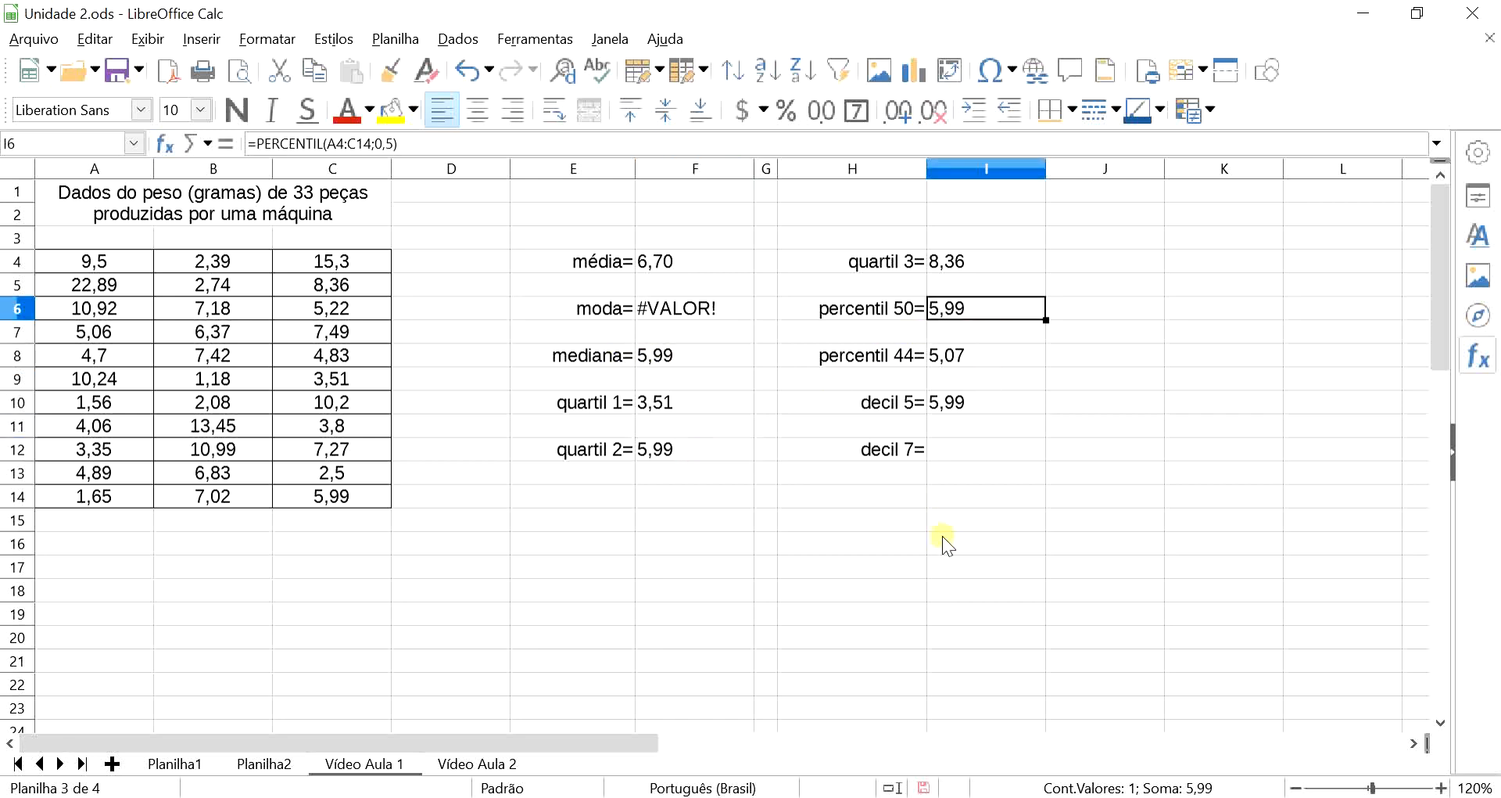
- Calculate the seventh decile in I12 with =PERCENTIL(A4:C14;0,7) and show it with two decimal places
left_click(958, 450)
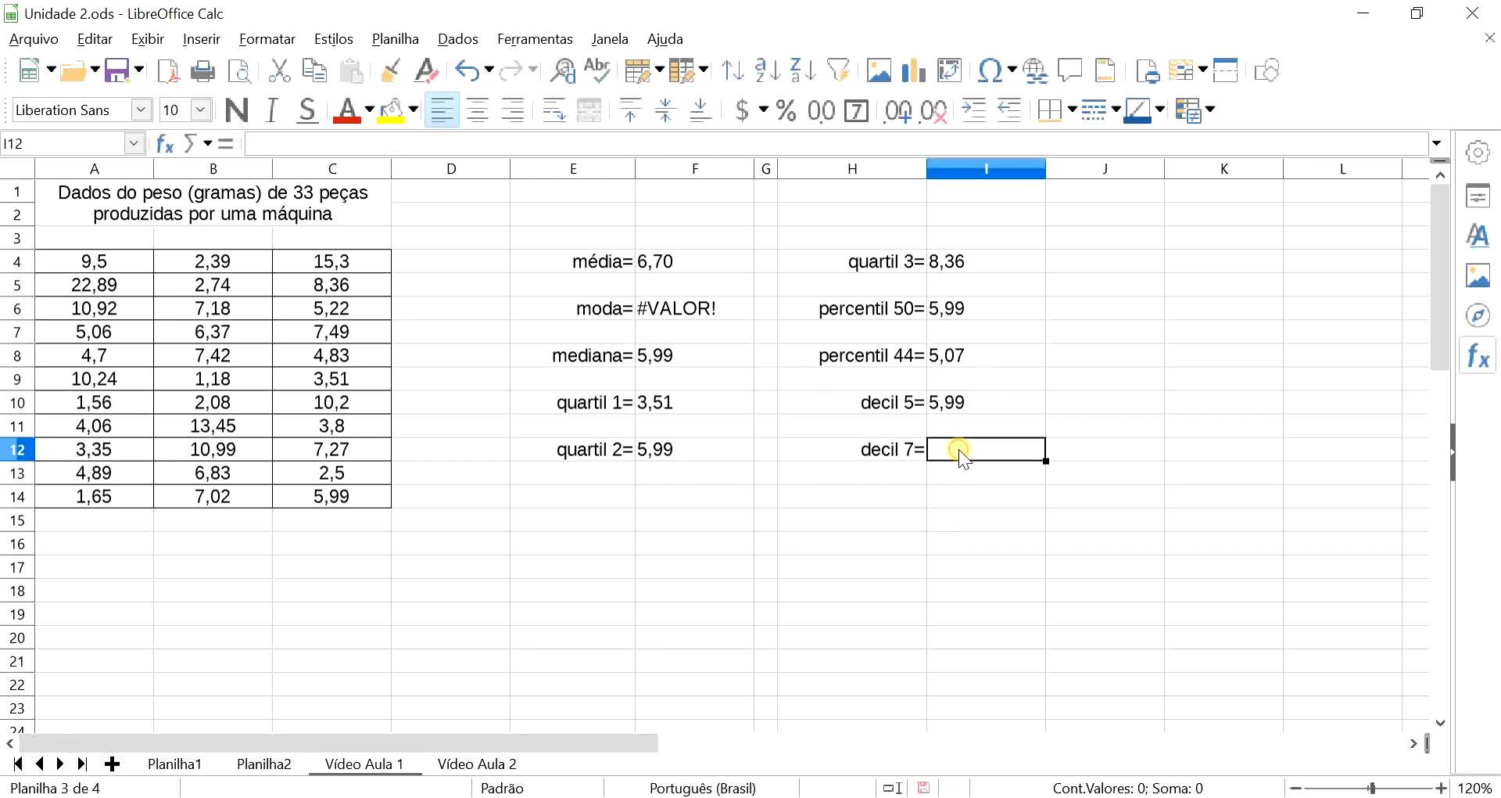
type("=per")
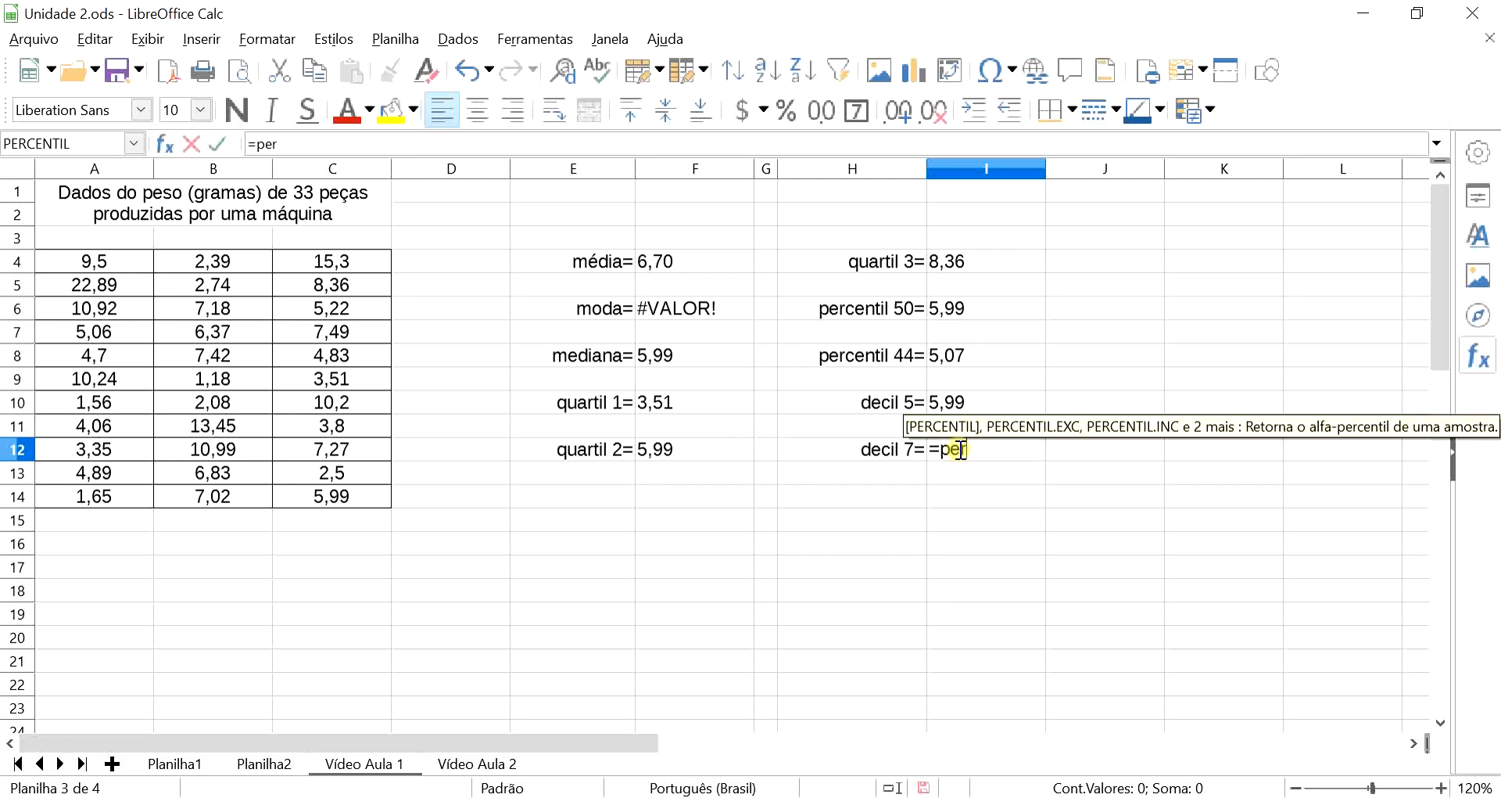
type("centil")
key("Return")
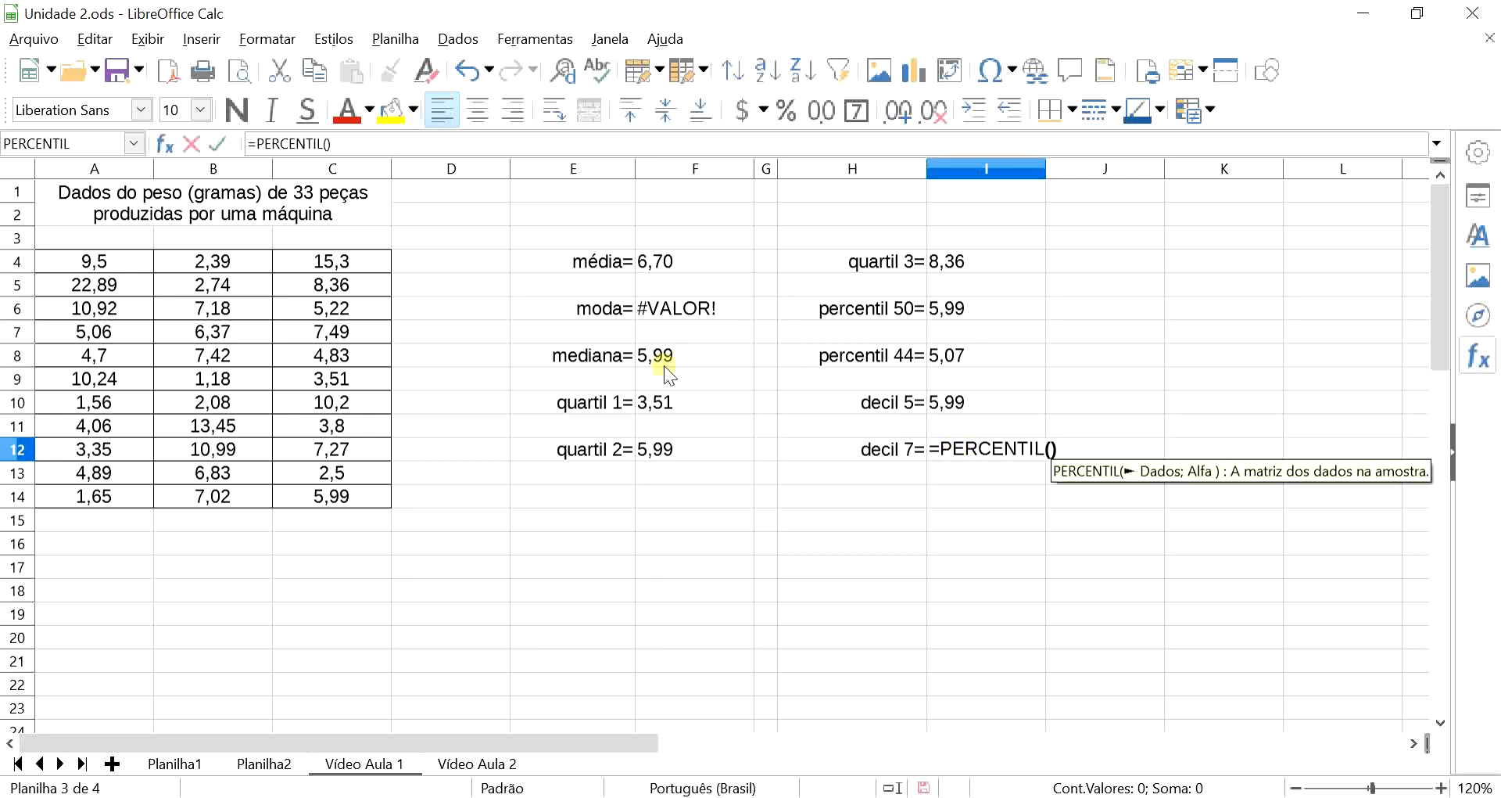
left_click_drag(114, 248, 359, 496)
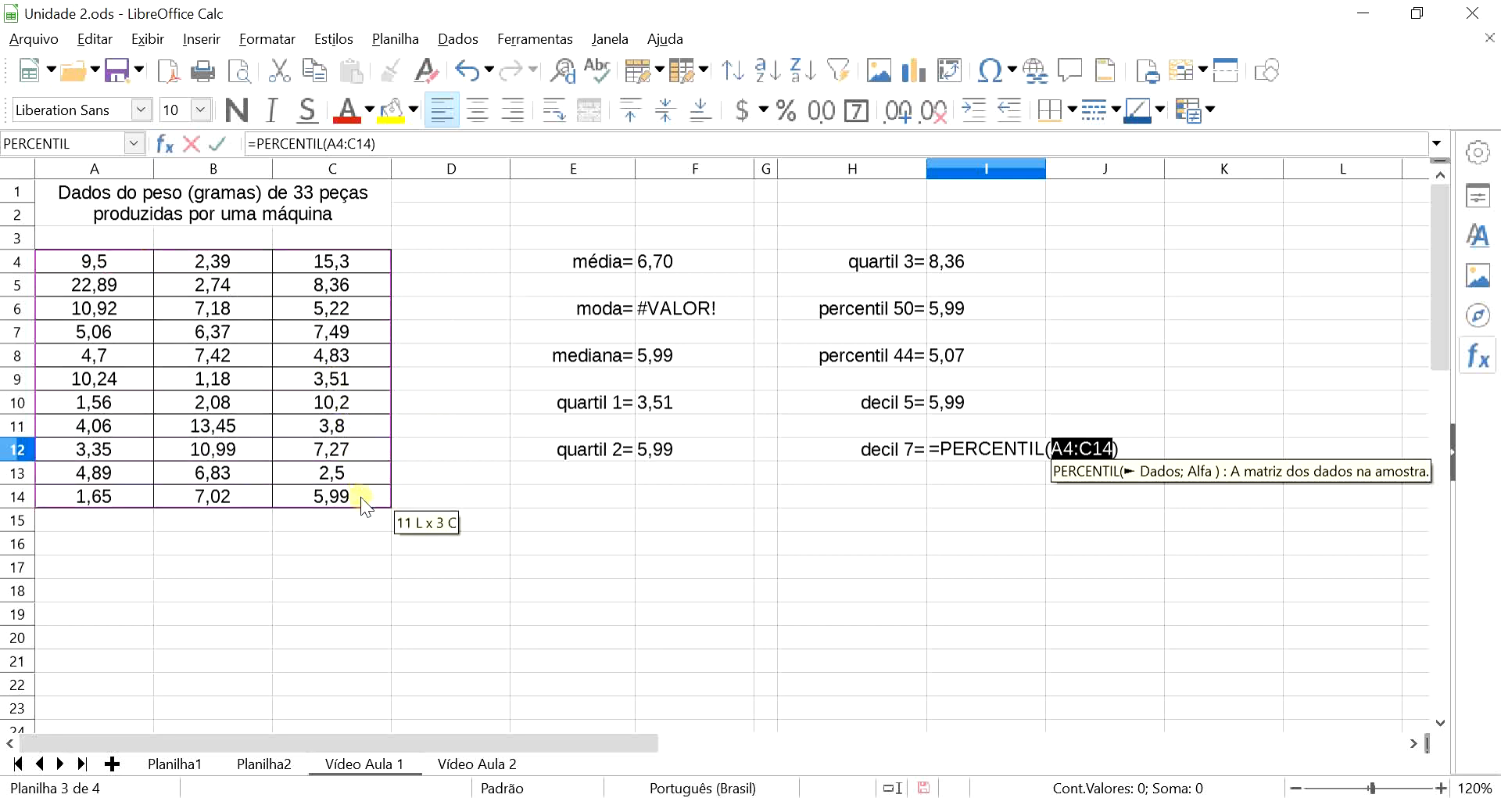
type(";")
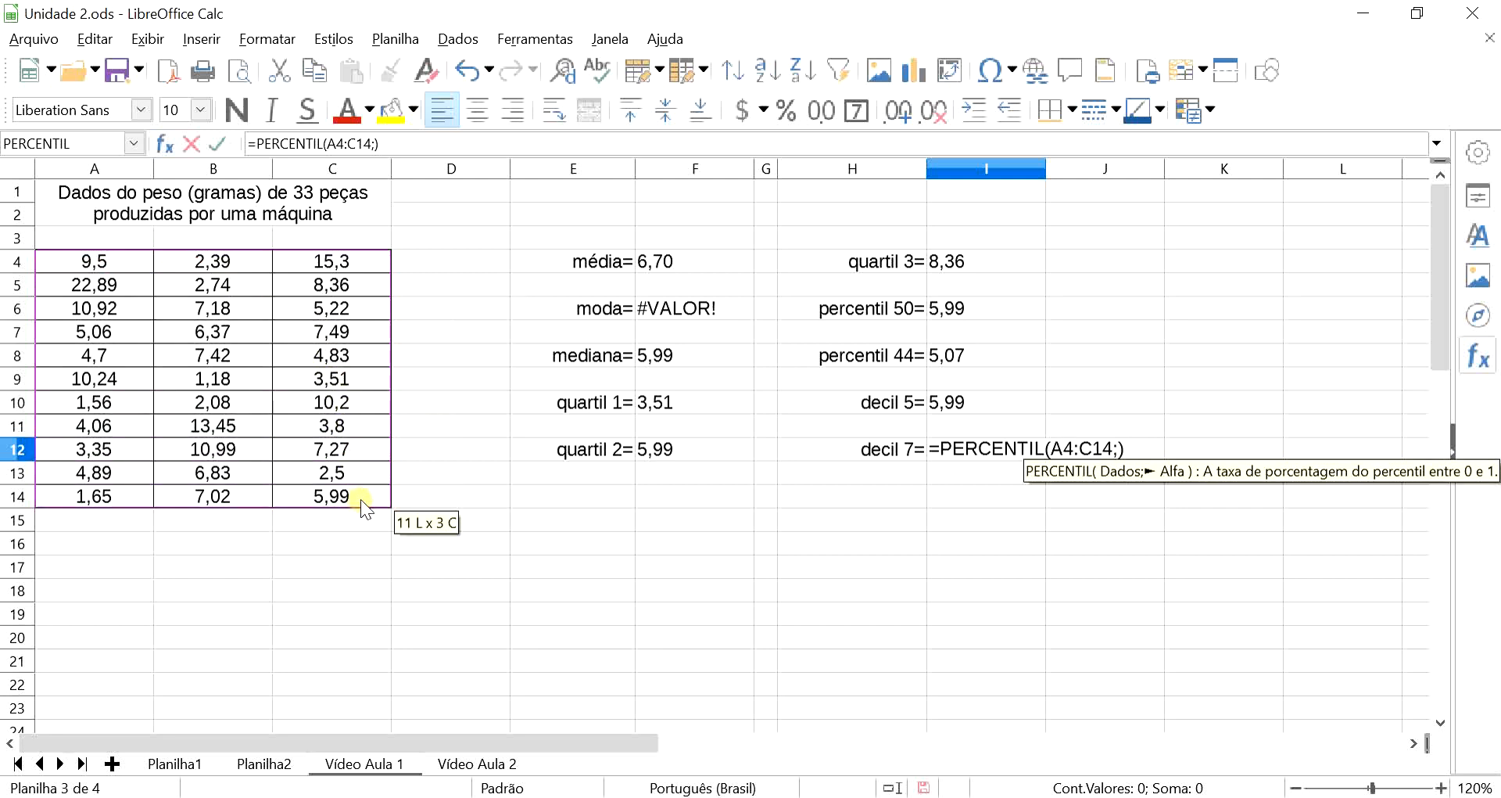
type("0,7")
key("Return")
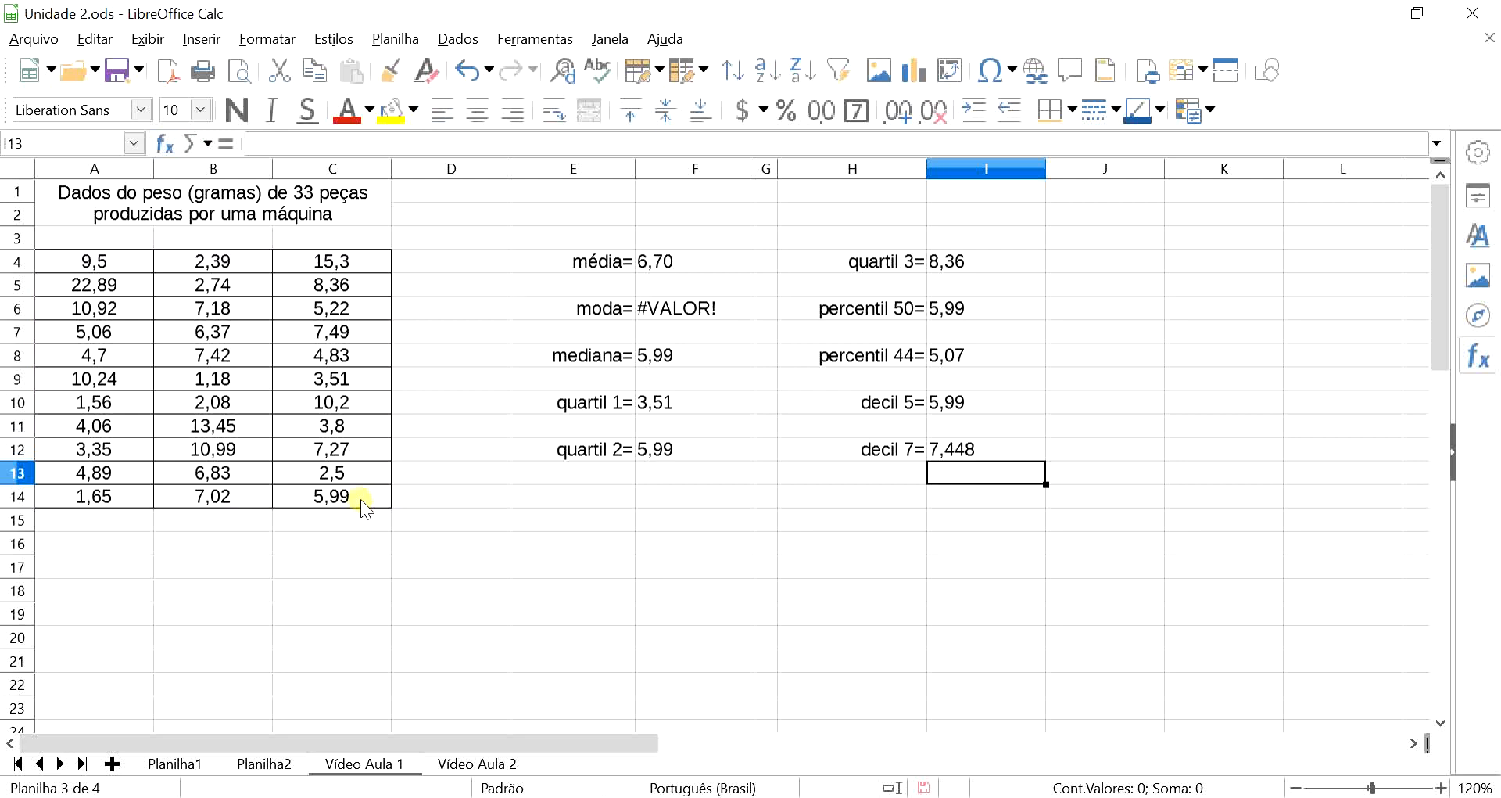
left_click(977, 450)
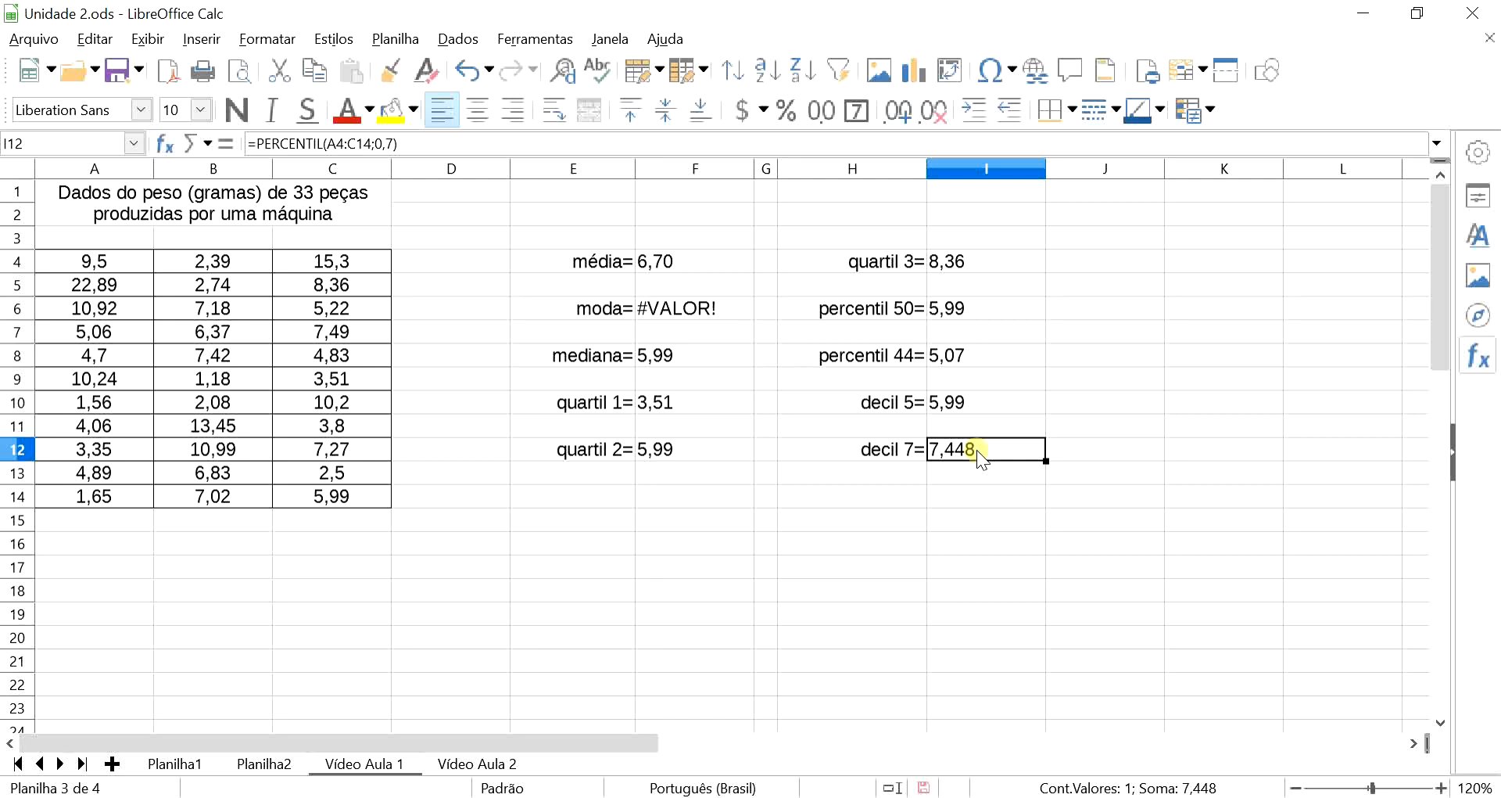
left_click(935, 110)
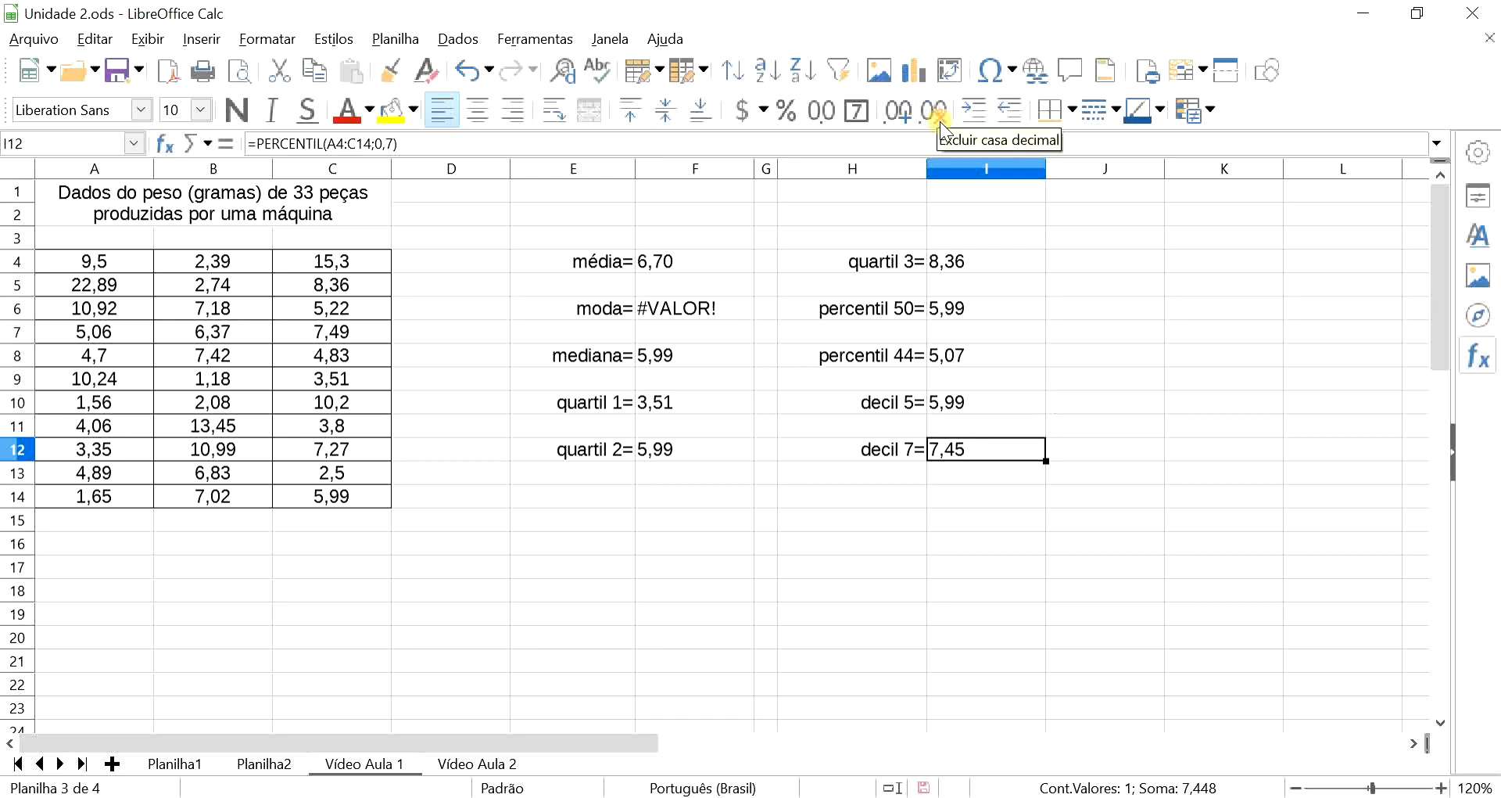
left_click(1019, 520)
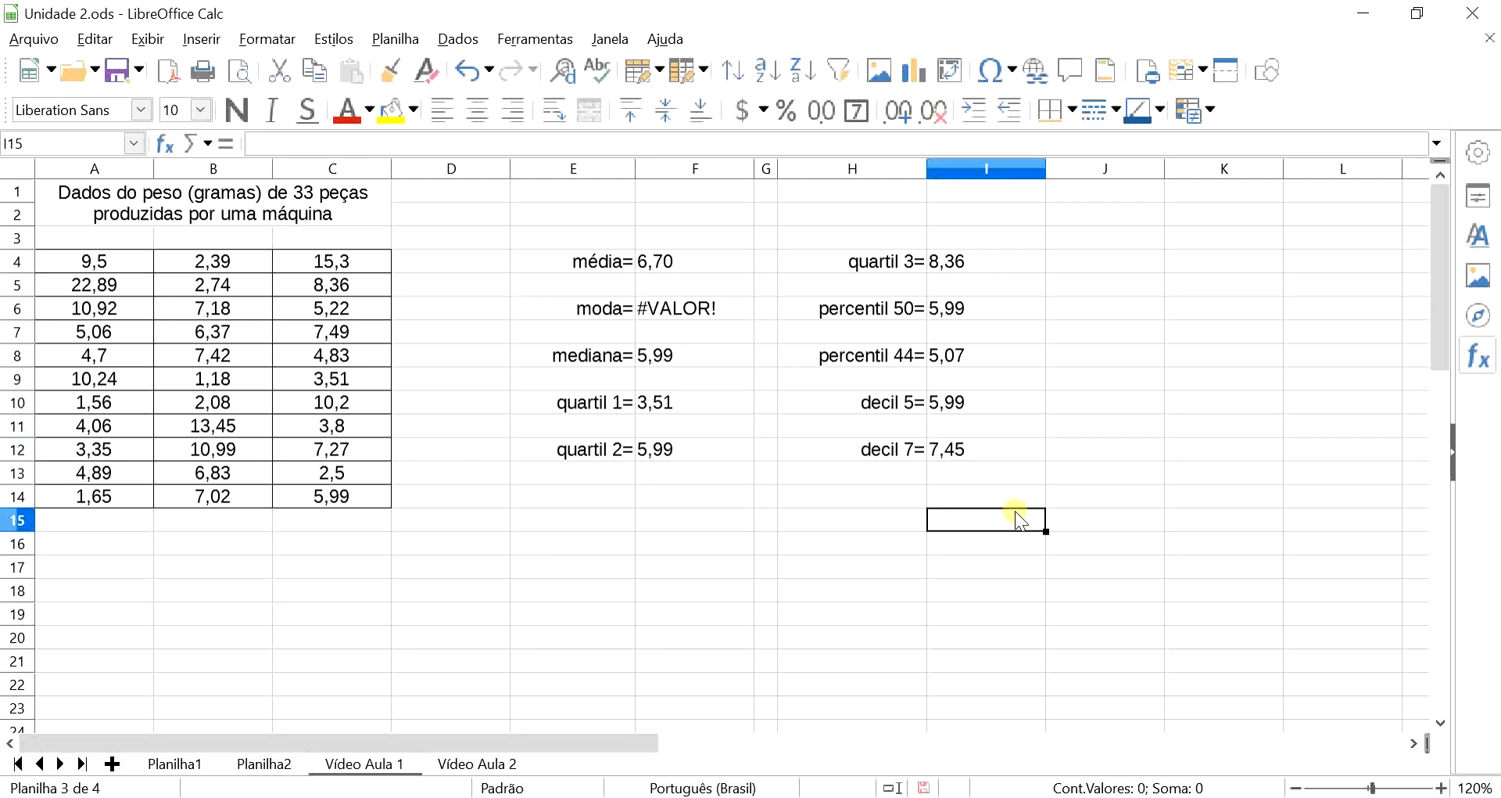
- Review the mean, median, quartile 1 and quartile 2 results in F4, F8, F10 and F12
left_click(710, 263)
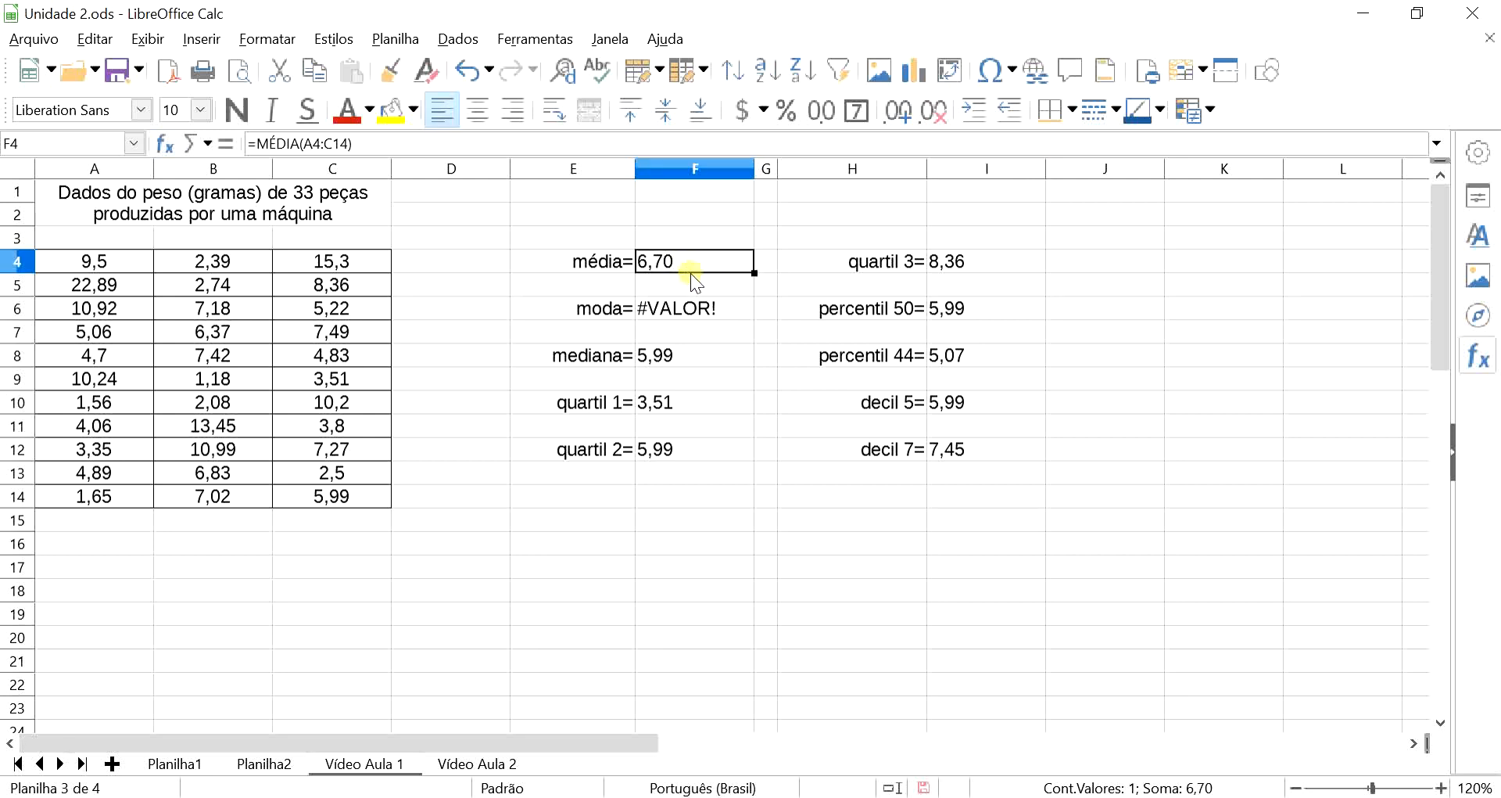
left_click(696, 353)
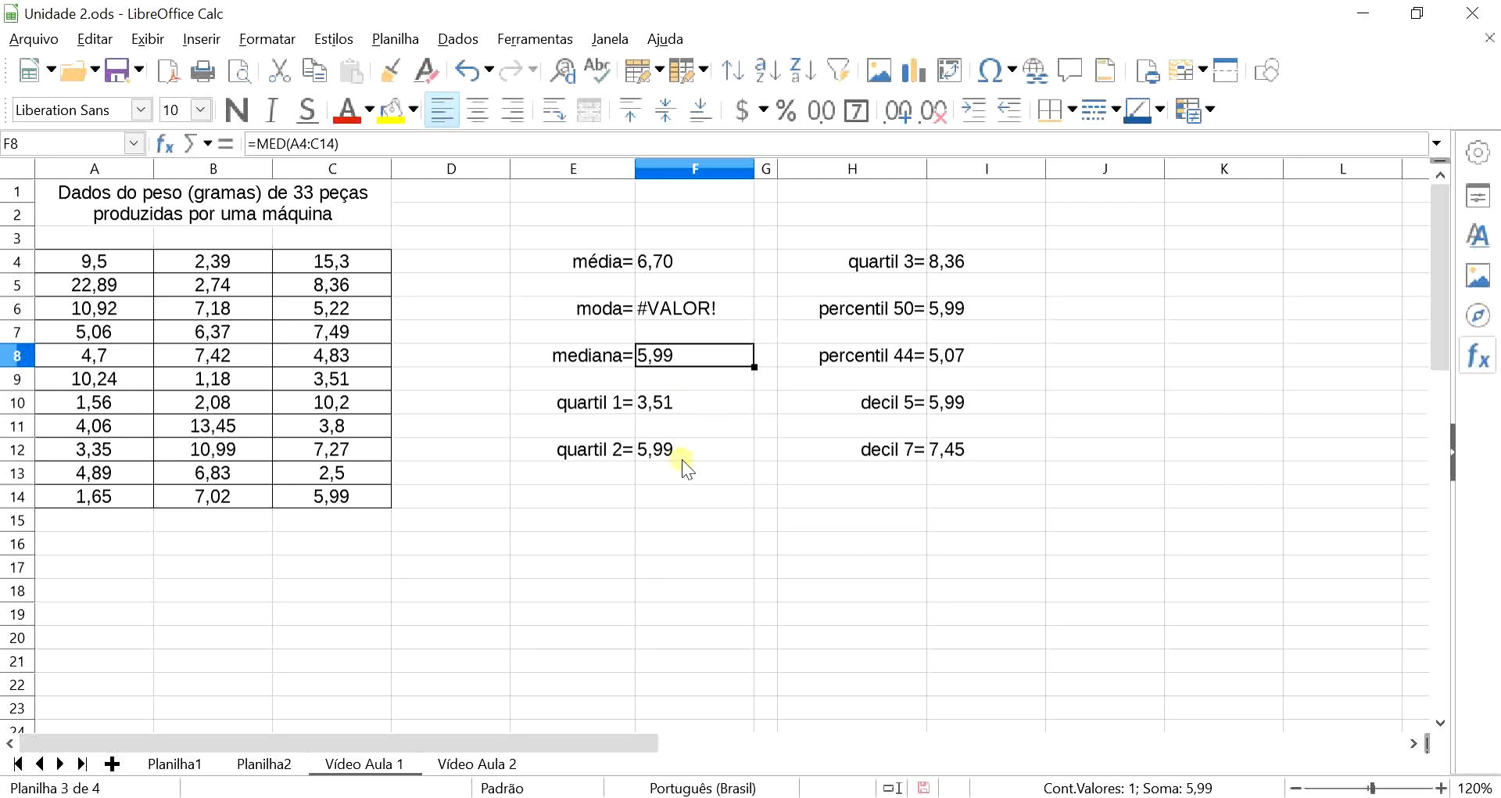
left_click(700, 411)
left_click(710, 452)
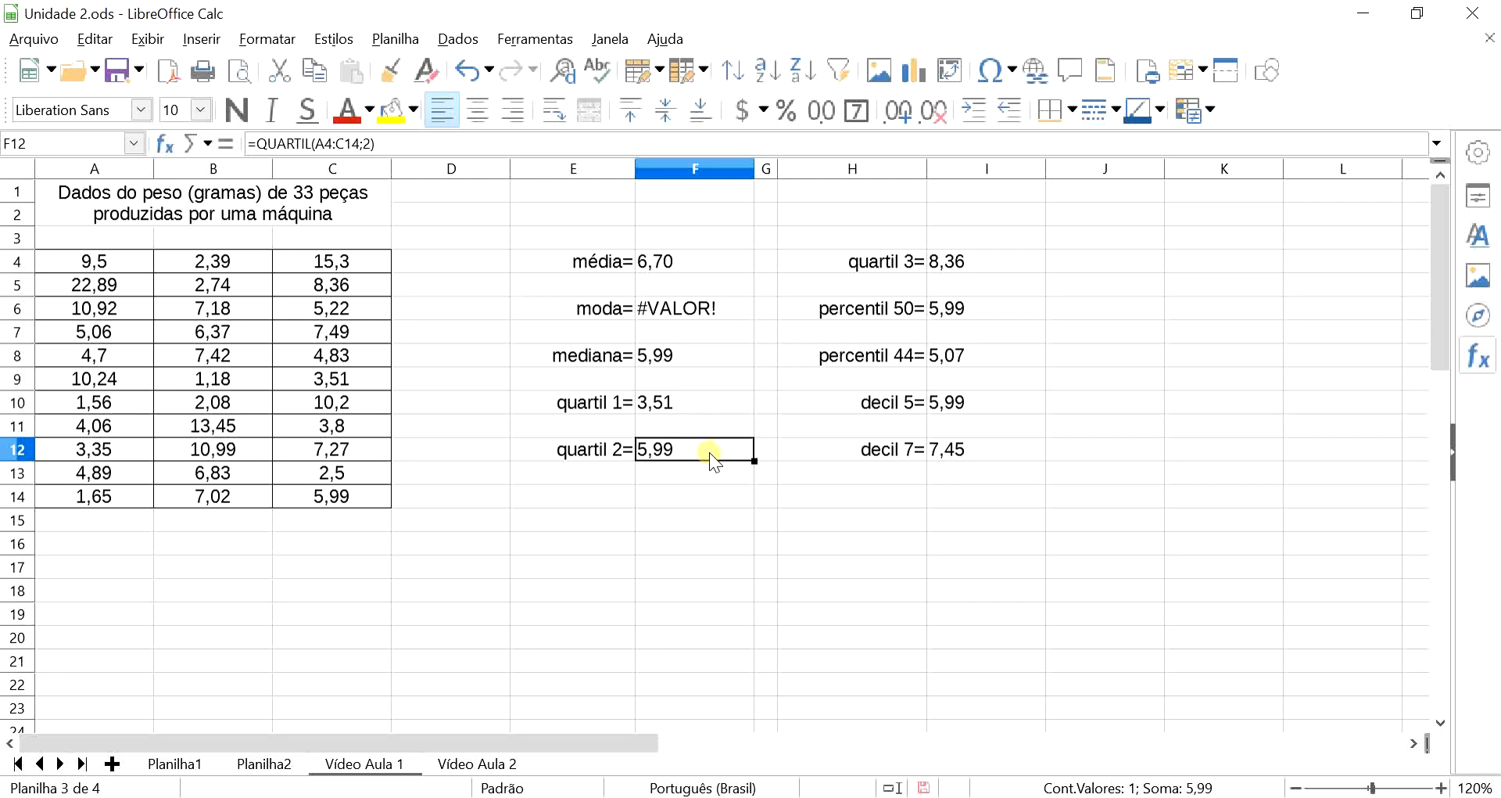
left_click(696, 405)
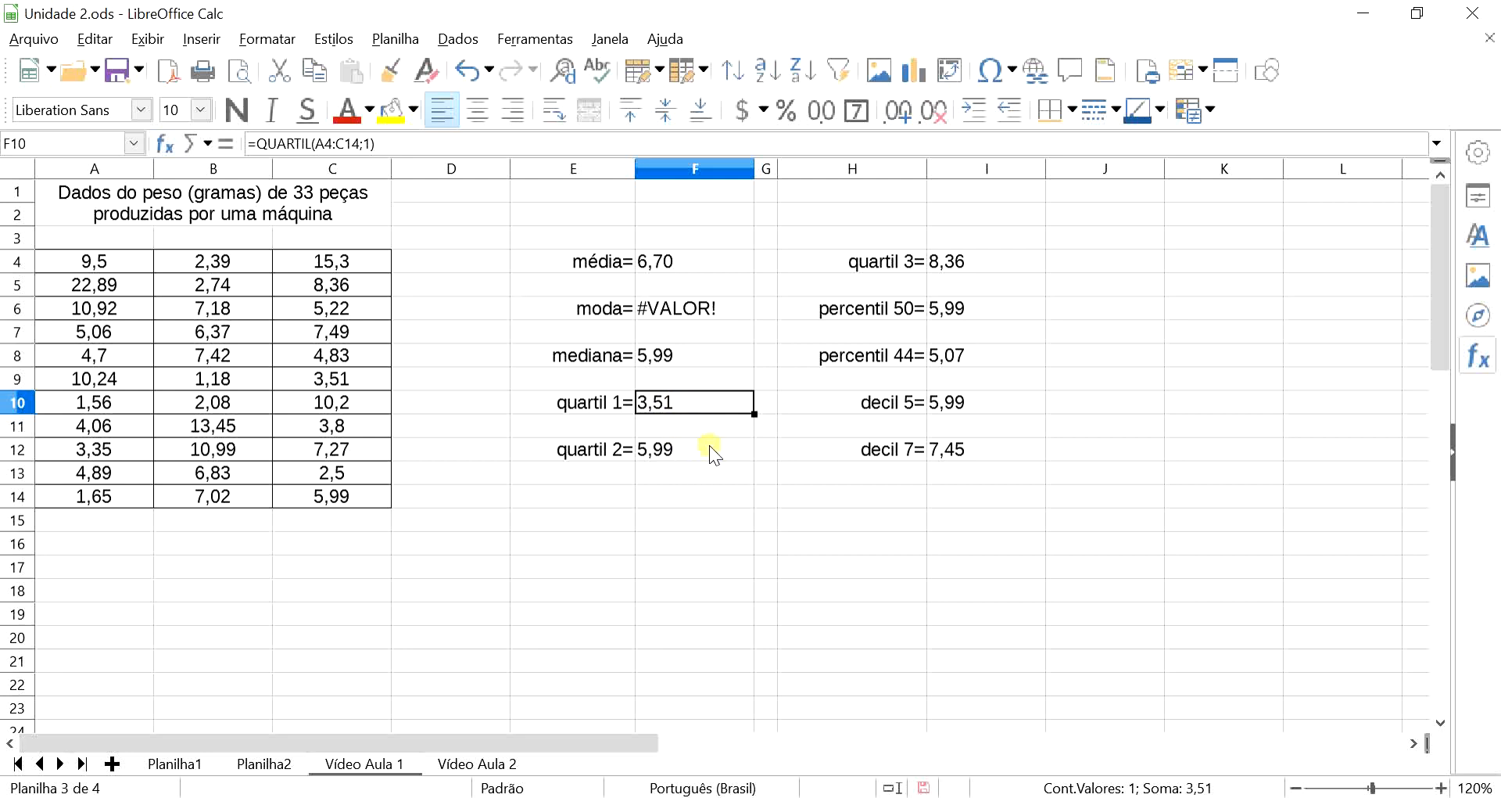
left_click(904, 518)
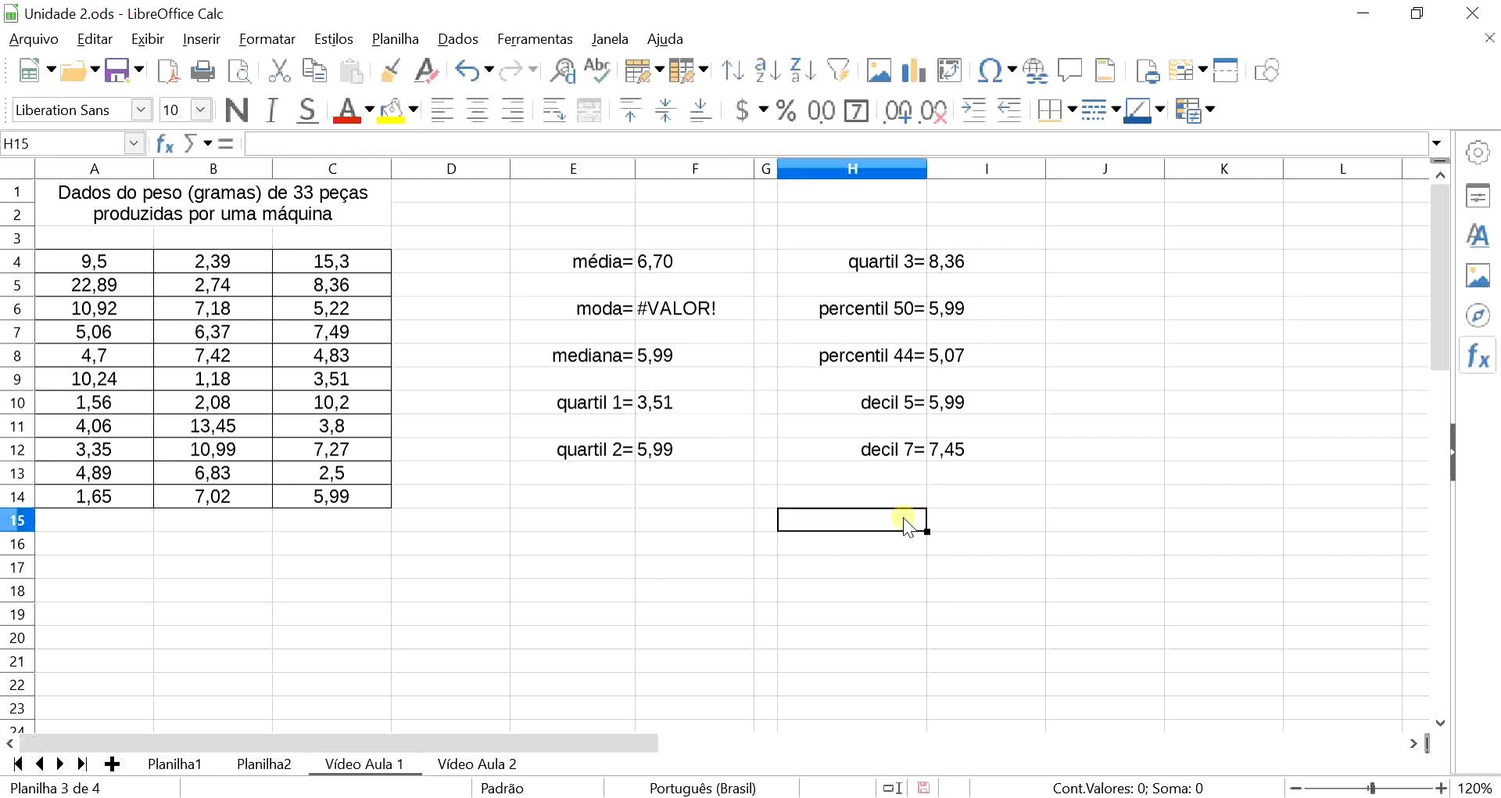